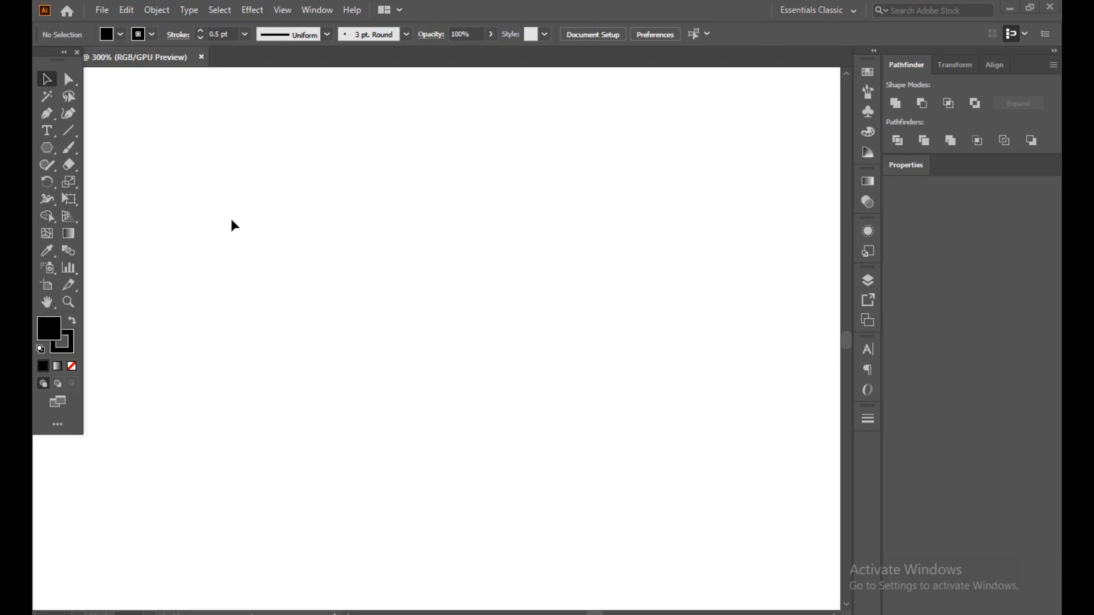
Step: Draw a straight vertical line in the upper middle of the canvas with the Pen tool
{"action": "left_click", "coordinate": [47, 114]}
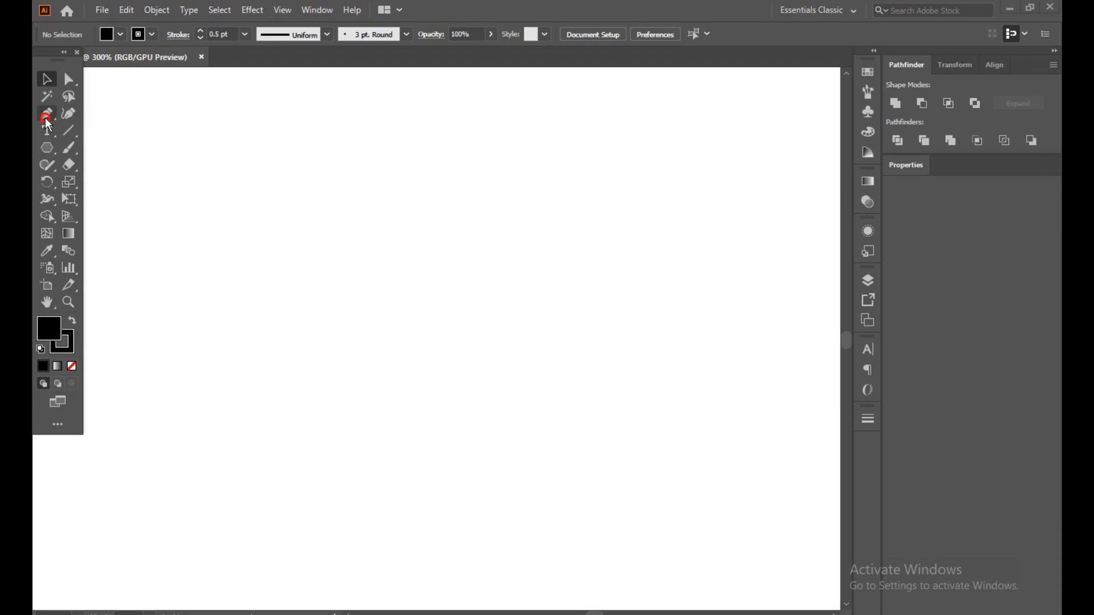
{"action": "left_click", "coordinate": [329, 178]}
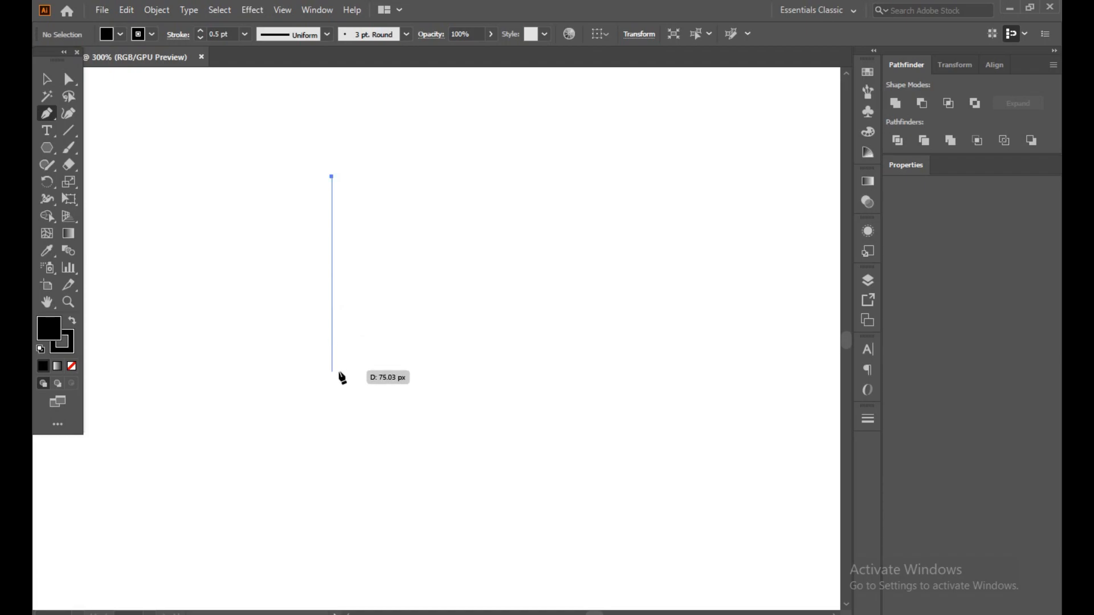
{"action": "left_click", "coordinate": [339, 398]}
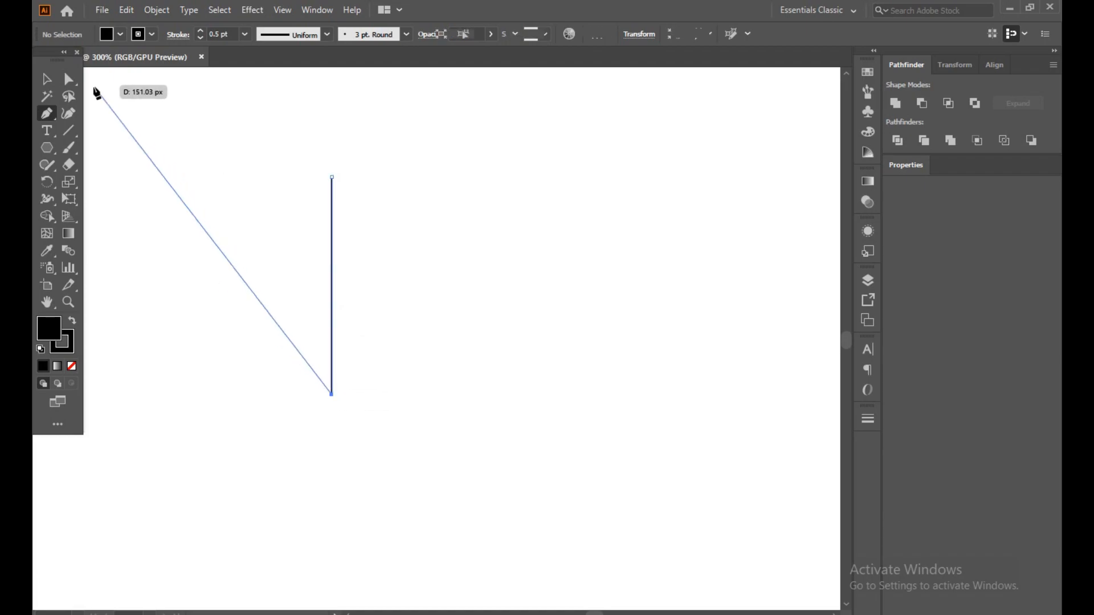
{"action": "left_click", "coordinate": [47, 81]}
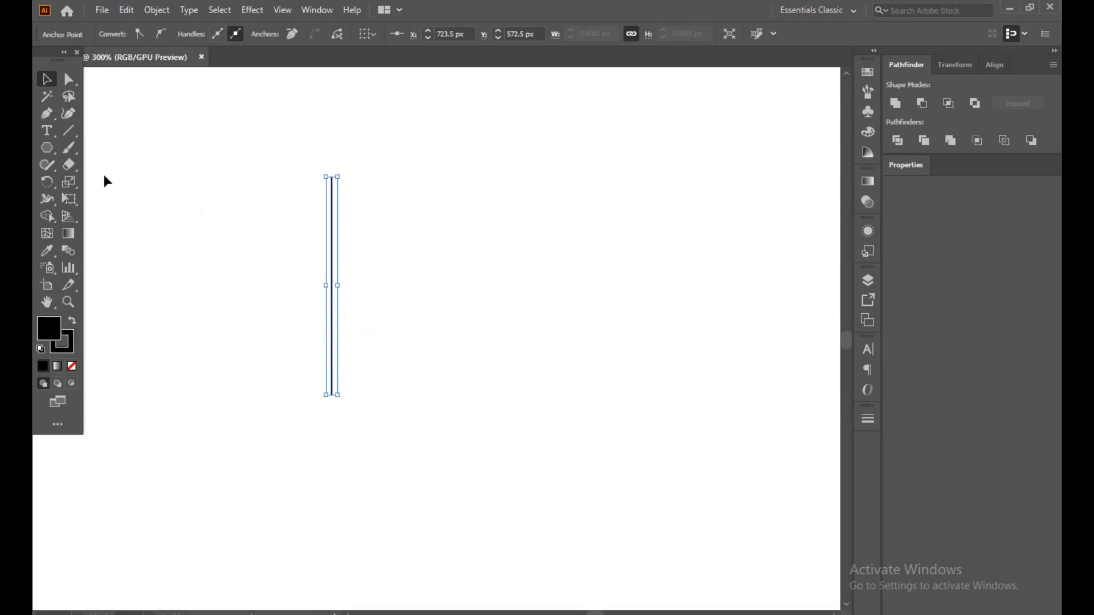
Step: Duplicate the line a short distance to its right and repeat the copy until there are nine evenly spaced vertical lines
{"action": "left_click", "coordinate": [334, 313]}
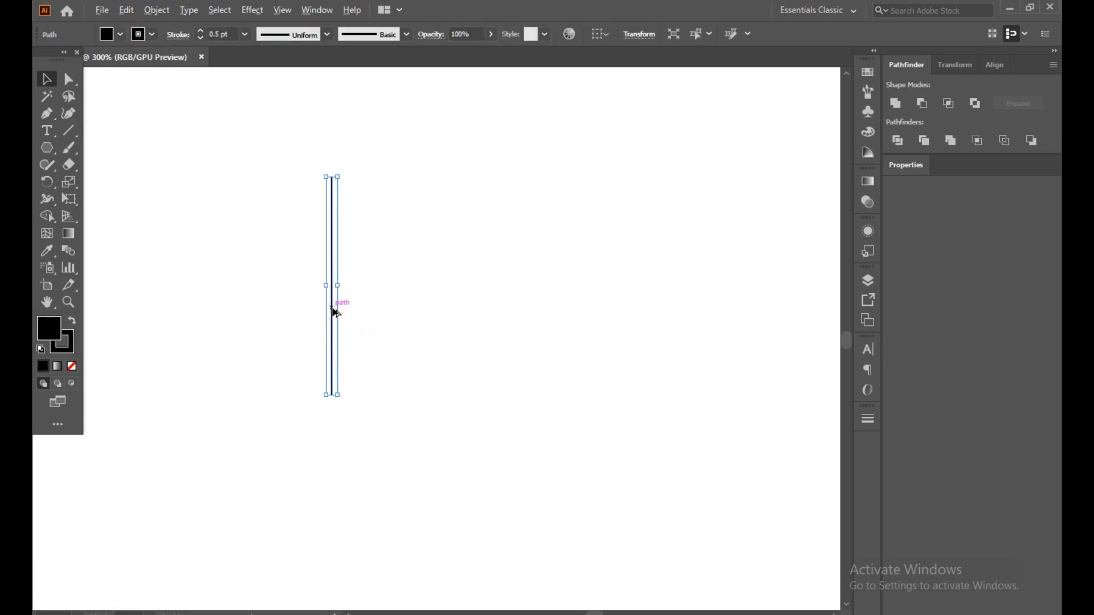
{"action": "left_click_drag", "start_coordinate": [334, 313], "coordinate": [345, 308]}
{"action": "key", "text": "ctrl+d"}
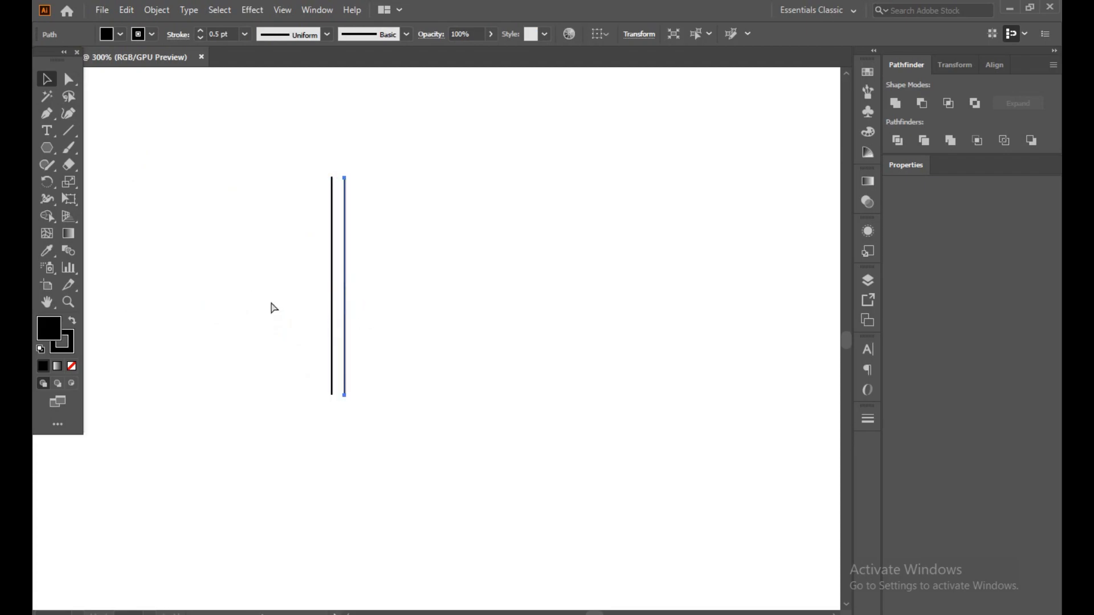
{"action": "key", "text": "ctrl+d"}
{"action": "key", "text": "ctrl+d"}
{"action": "key", "text": "ctrl+d"}
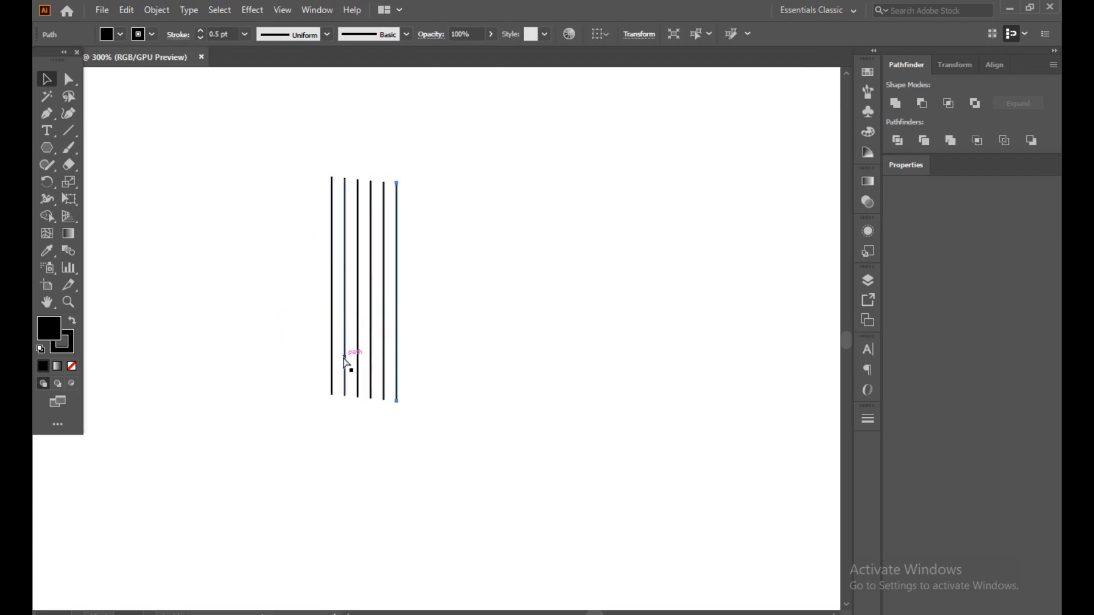
{"action": "key", "text": "ctrl+d"}
{"action": "key", "text": "ctrl+d"}
{"action": "key", "text": "ctrl+d"}
Step: Align the nine lines on their vertical centres and group them
{"action": "left_click", "coordinate": [289, 173]}
{"action": "left_click_drag", "start_coordinate": [268, 167], "coordinate": [472, 383]}
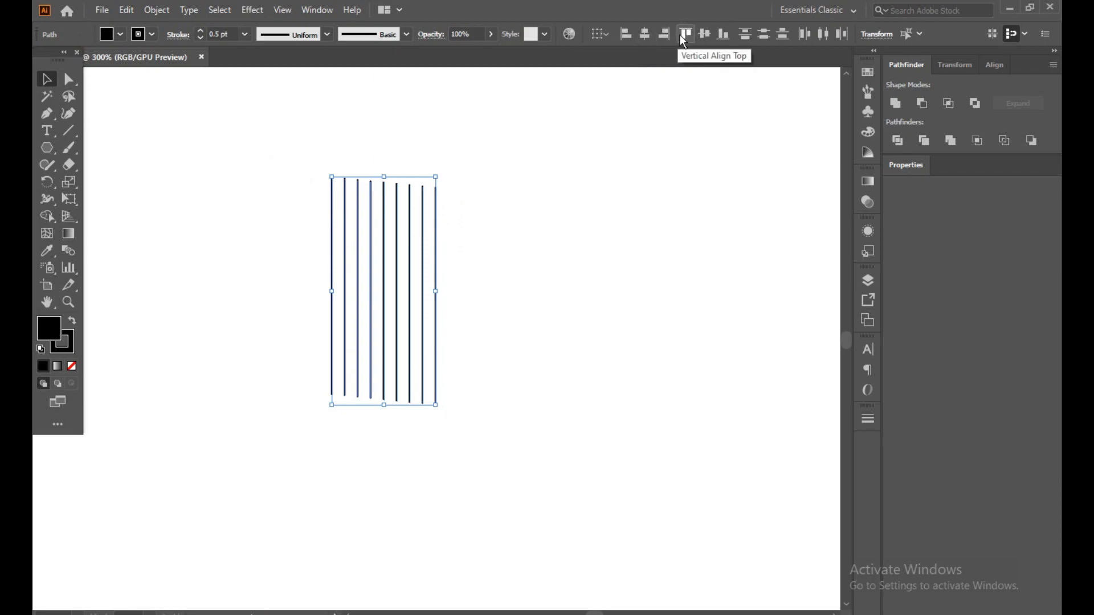
{"action": "left_click", "coordinate": [707, 35]}
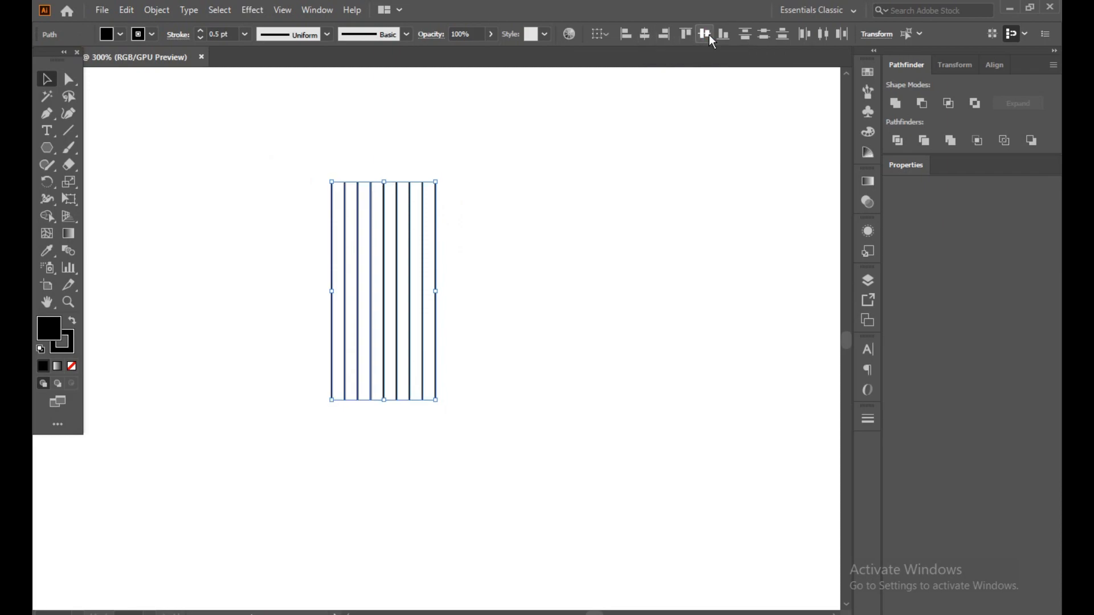
{"action": "left_click", "coordinate": [534, 192]}
{"action": "left_click_drag", "start_coordinate": [255, 193], "coordinate": [518, 375]}
{"action": "key", "text": "ctrl+g"}
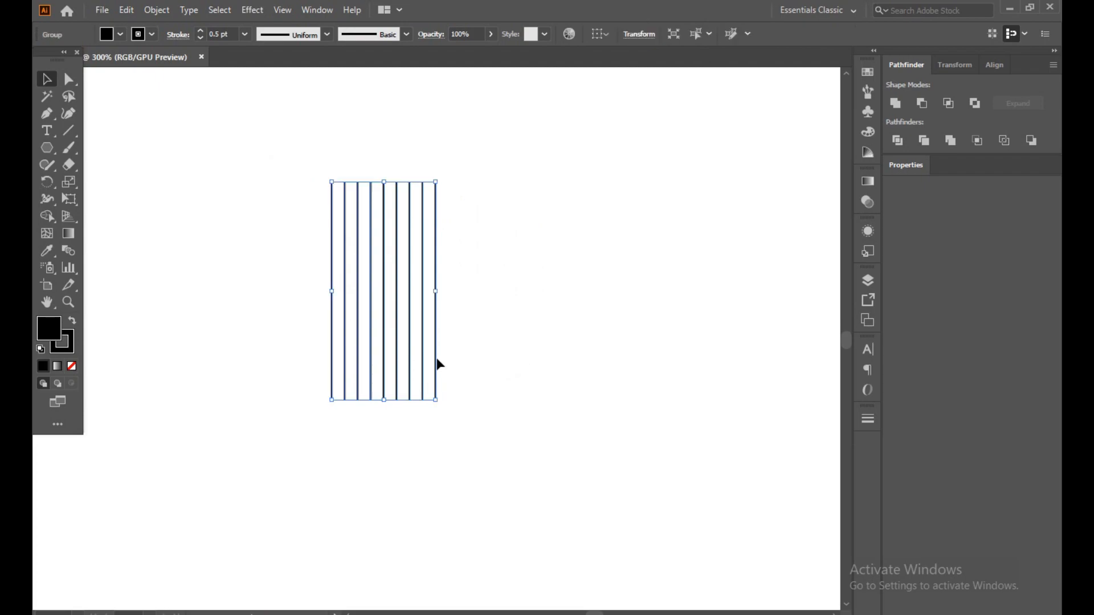
{"action": "double_click", "coordinate": [420, 316]}
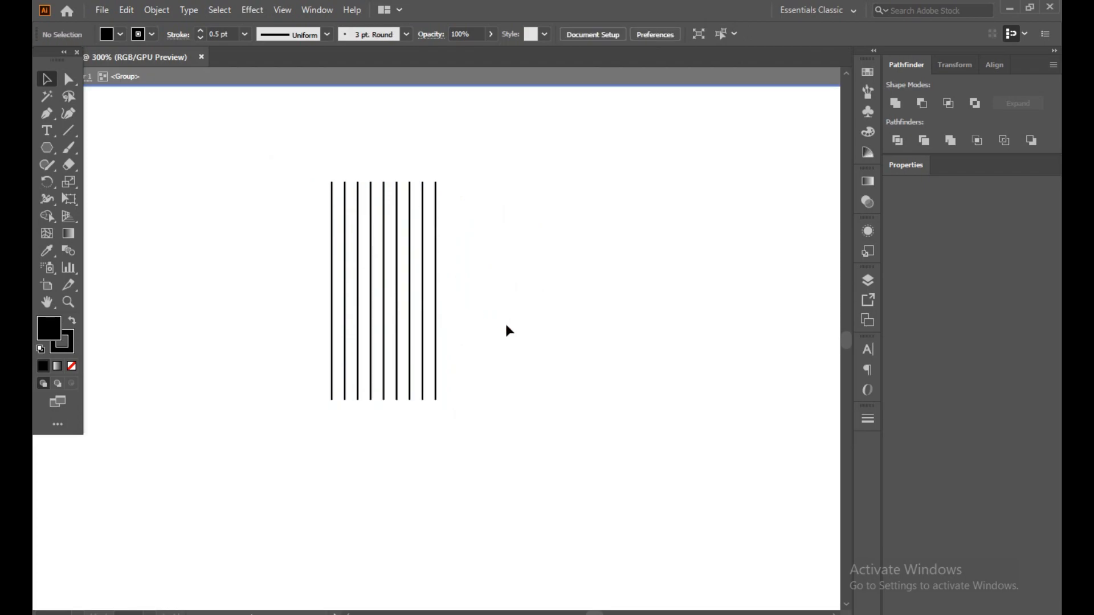
{"action": "left_click_drag", "start_coordinate": [437, 330], "coordinate": [490, 337]}
{"action": "key", "text": "ctrl+z"}
{"action": "double_click", "coordinate": [501, 328]}
Step: Move the line group to the right, toward the middle of the canvas
{"action": "left_click_drag", "start_coordinate": [424, 310], "coordinate": [504, 312]}
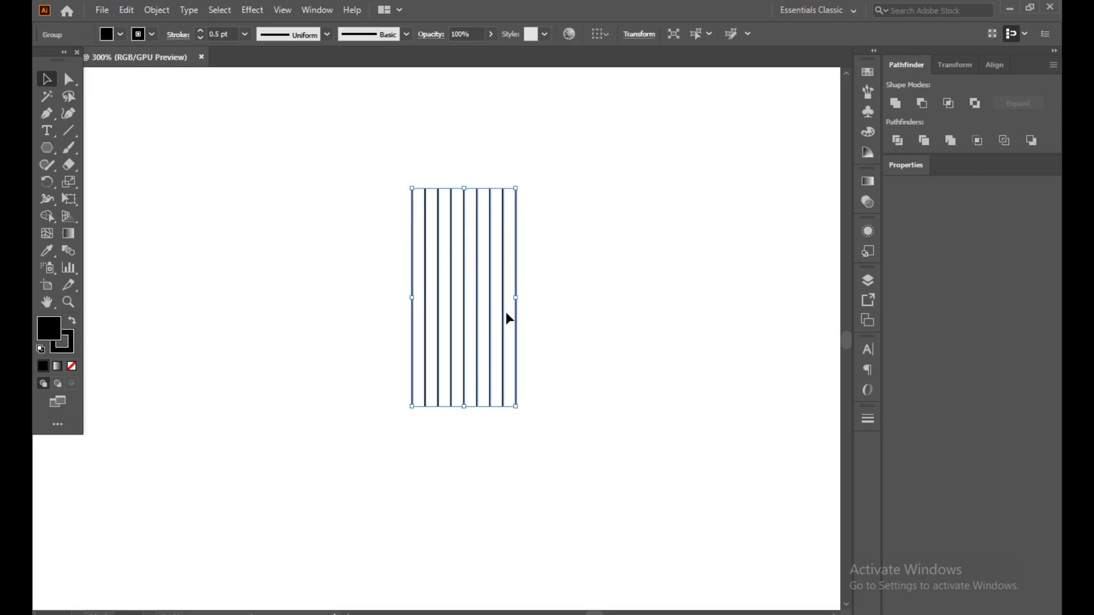
{"action": "left_click", "coordinate": [555, 329]}
Step: Draw a hexagon overlapping the upper left of the line group and set the fill of both objects to none
{"action": "left_click", "coordinate": [45, 148]}
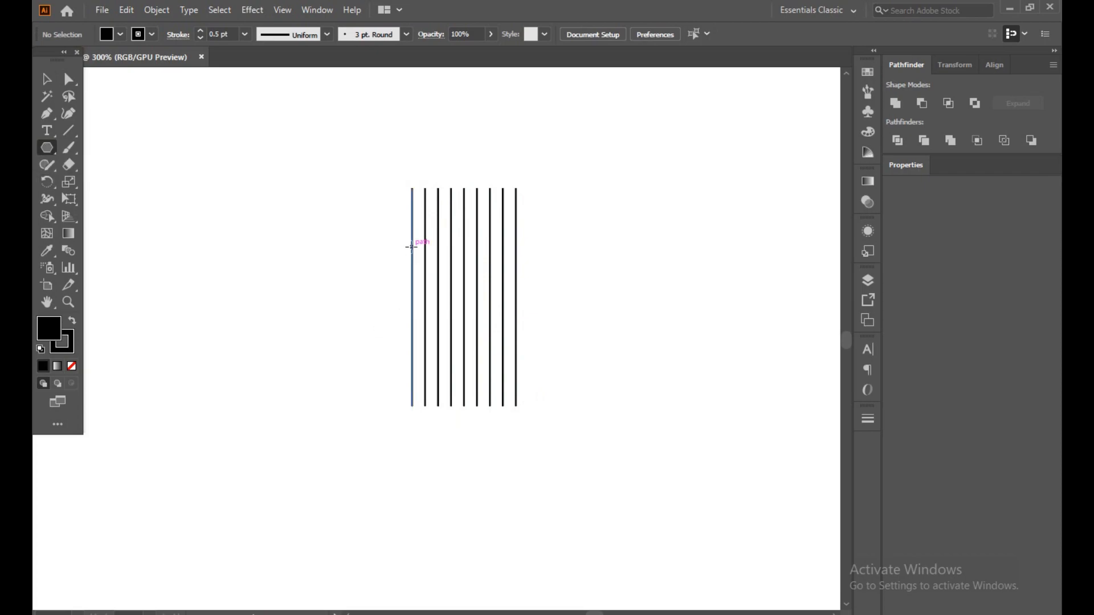
{"action": "left_click_drag", "start_coordinate": [411, 246], "coordinate": [464, 296]}
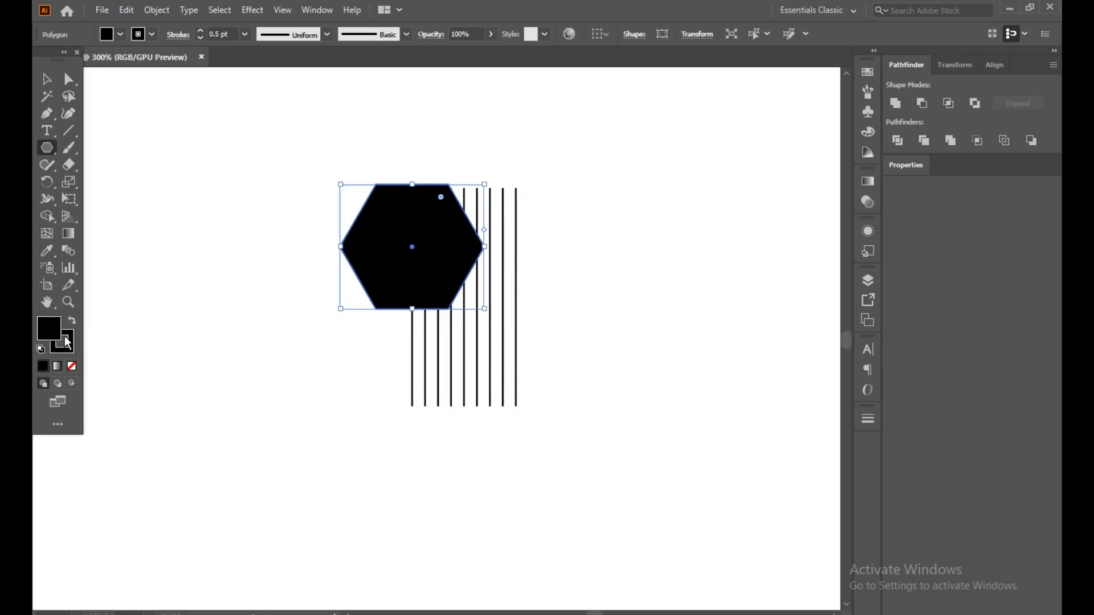
{"action": "left_click", "coordinate": [47, 79]}
{"action": "left_click_drag", "start_coordinate": [200, 151], "coordinate": [592, 410]}
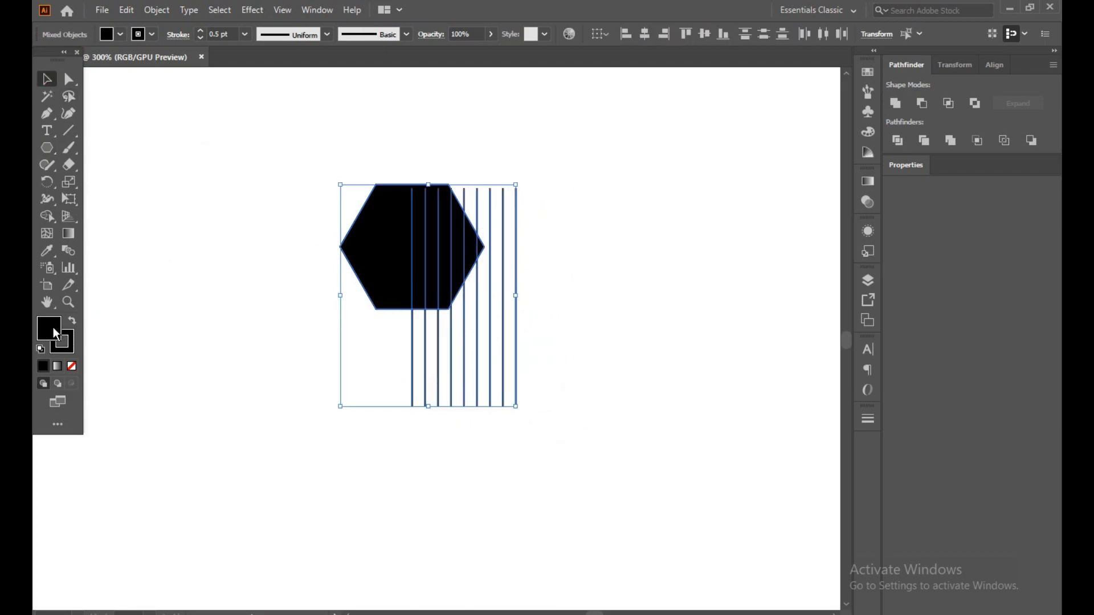
{"action": "left_click", "coordinate": [72, 366]}
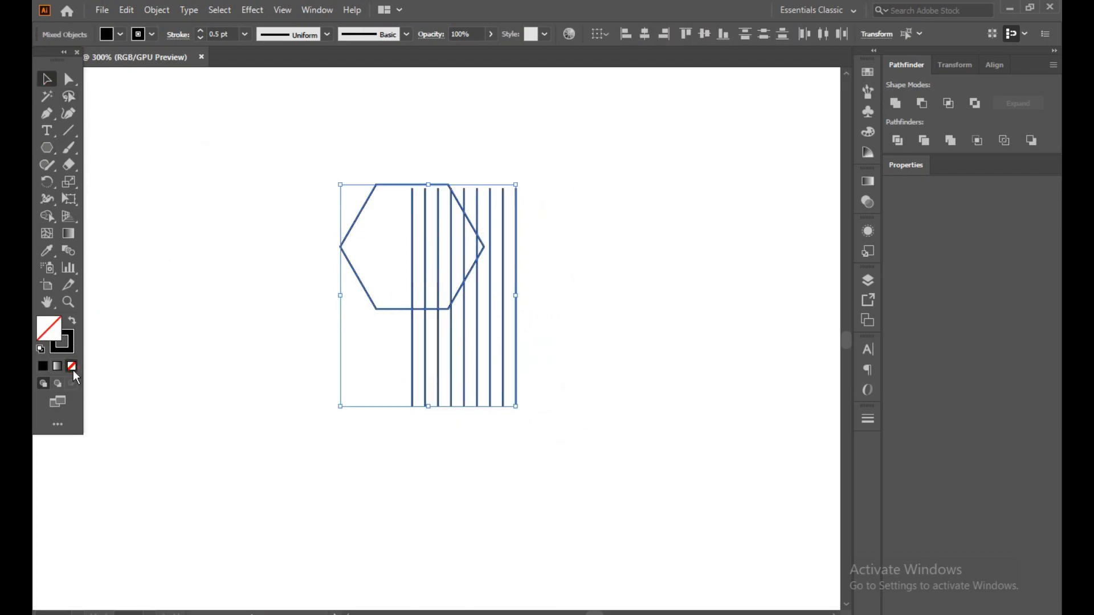
{"action": "left_click", "coordinate": [306, 354]}
Step: Rotate the hexagon so a corner points up, place it over the lines and scale it to the line group's width
{"action": "left_click", "coordinate": [376, 309]}
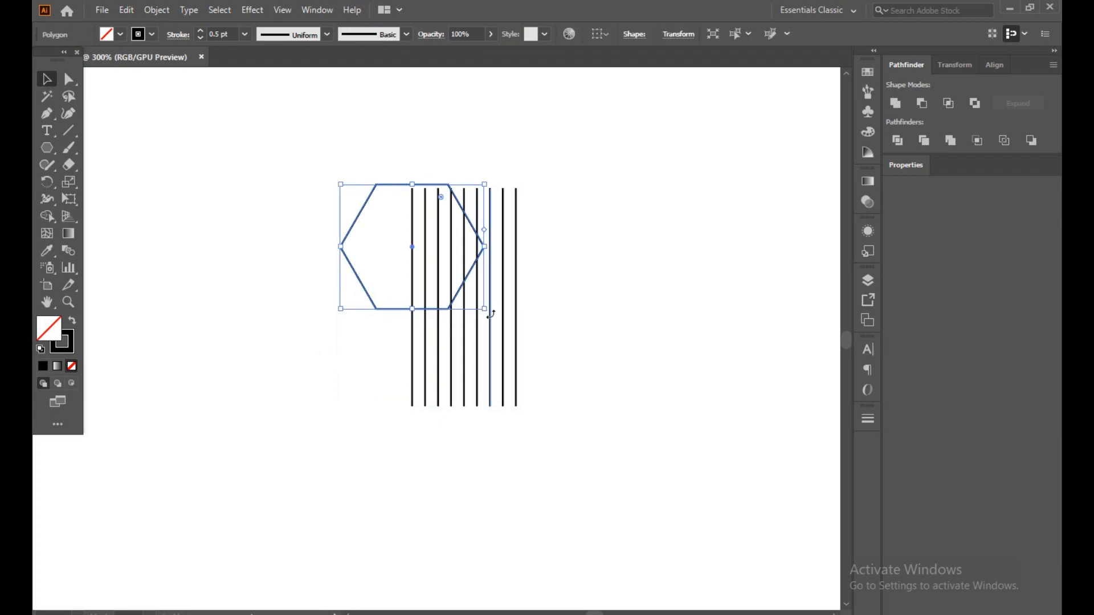
{"action": "left_click_drag", "start_coordinate": [491, 315], "coordinate": [431, 348]}
{"action": "left_click", "coordinate": [316, 347]}
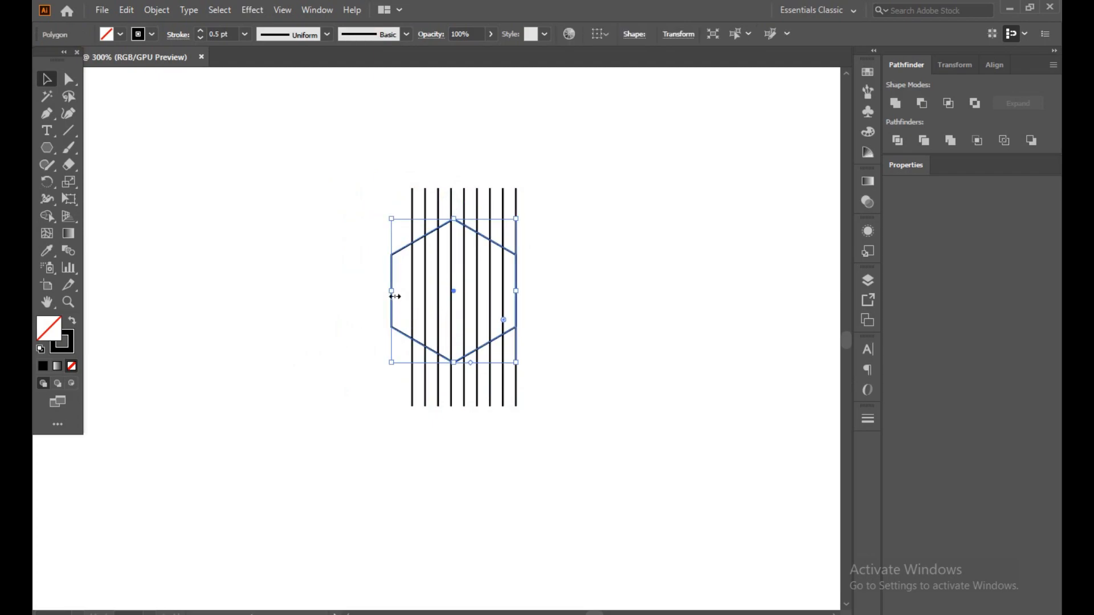
{"action": "left_click_drag", "start_coordinate": [391, 294], "coordinate": [413, 298]}
{"action": "left_click", "coordinate": [641, 468]}
Step: Align the hexagon and the line group on their vertical centres
{"action": "left_click_drag", "start_coordinate": [302, 199], "coordinate": [598, 420]}
{"action": "left_click", "coordinate": [706, 36]}
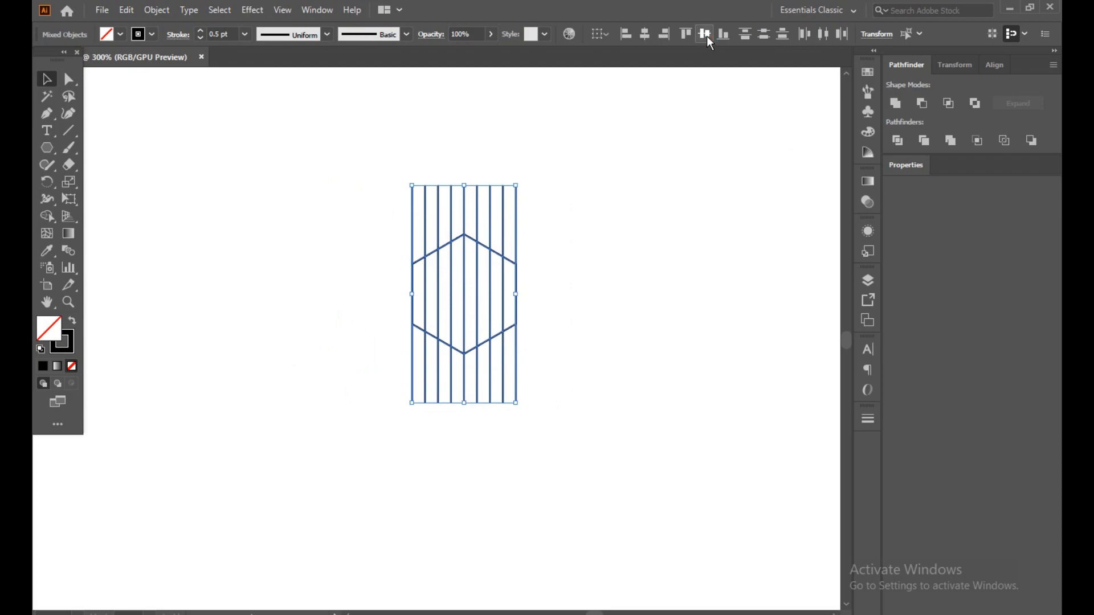
{"action": "left_click", "coordinate": [647, 220]}
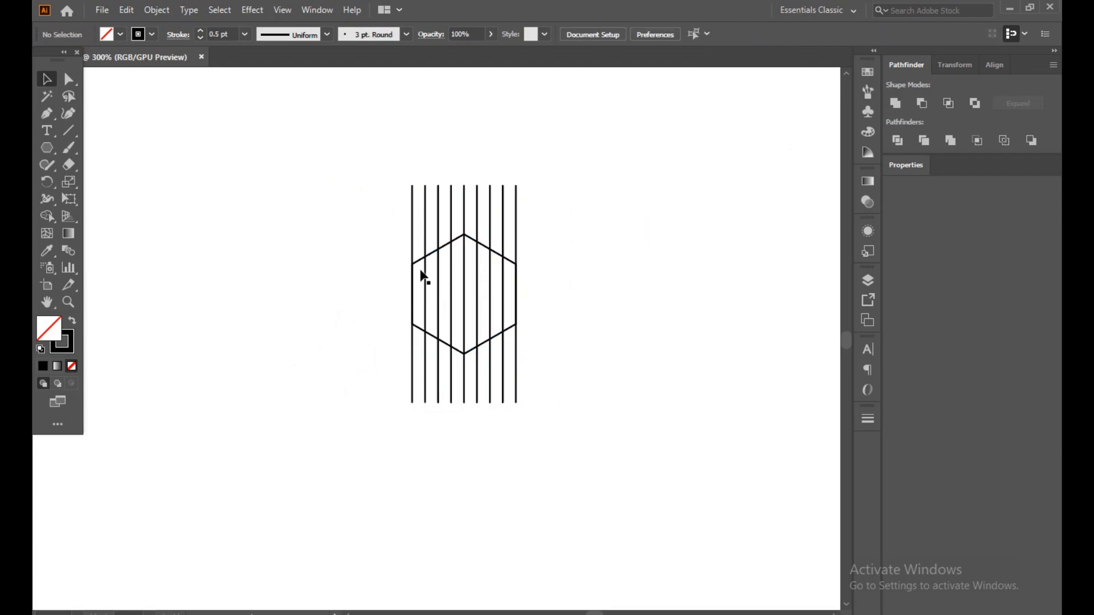
{"action": "left_click_drag", "start_coordinate": [393, 177], "coordinate": [592, 348]}
{"action": "left_click", "coordinate": [361, 340]}
{"action": "left_click_drag", "start_coordinate": [401, 186], "coordinate": [623, 249]}
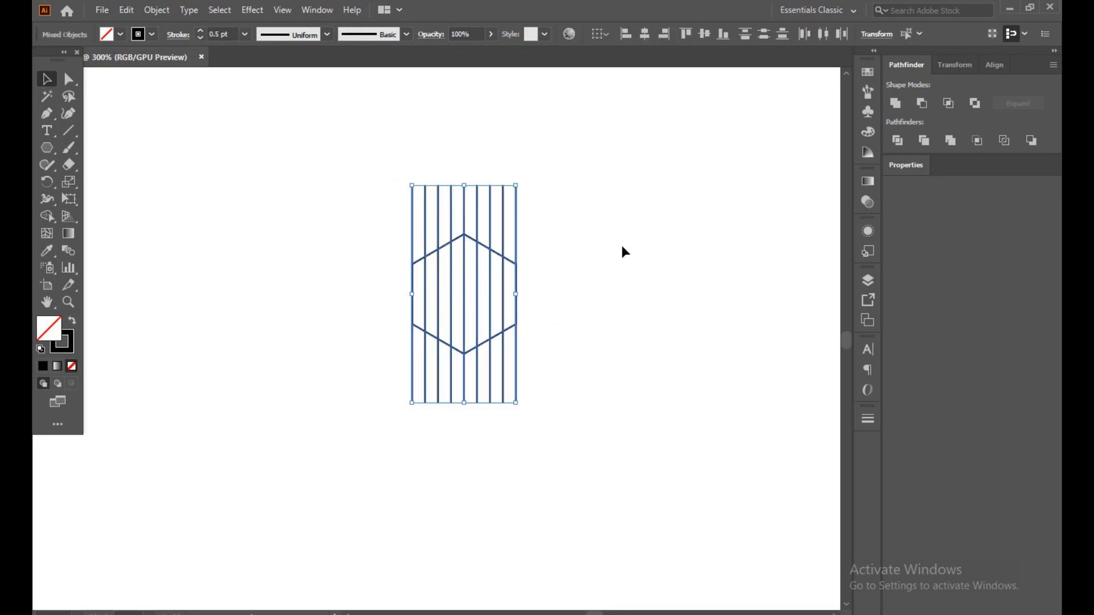
{"action": "left_click", "coordinate": [581, 302]}
Step: Copy the vertical line group and paste it in place
{"action": "left_click", "coordinate": [515, 388]}
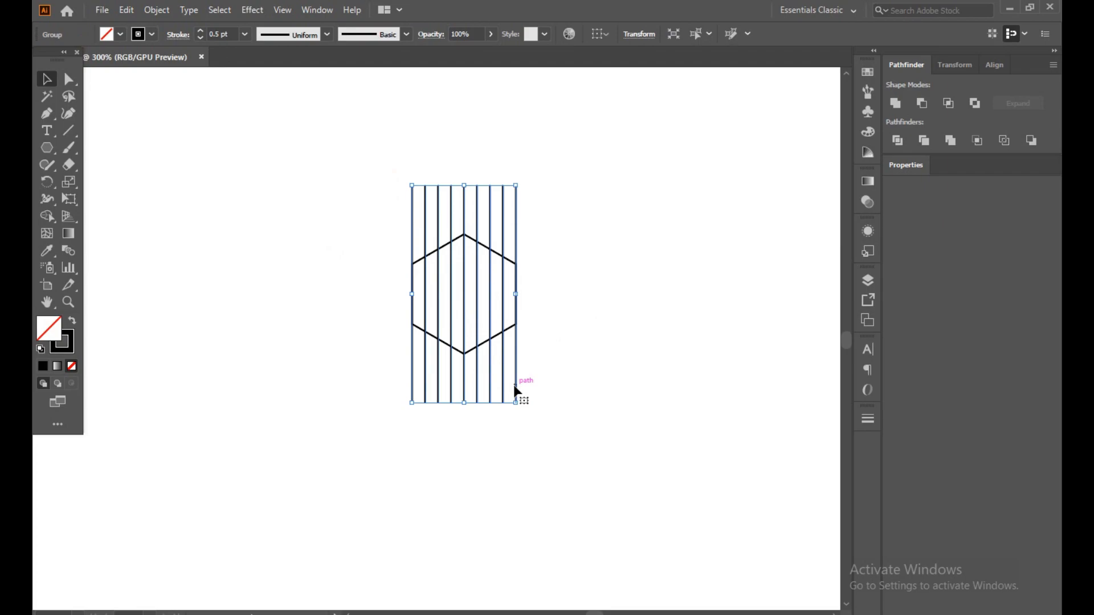
{"action": "left_click", "coordinate": [126, 10]}
{"action": "left_click", "coordinate": [151, 83]}
{"action": "left_click", "coordinate": [126, 10]}
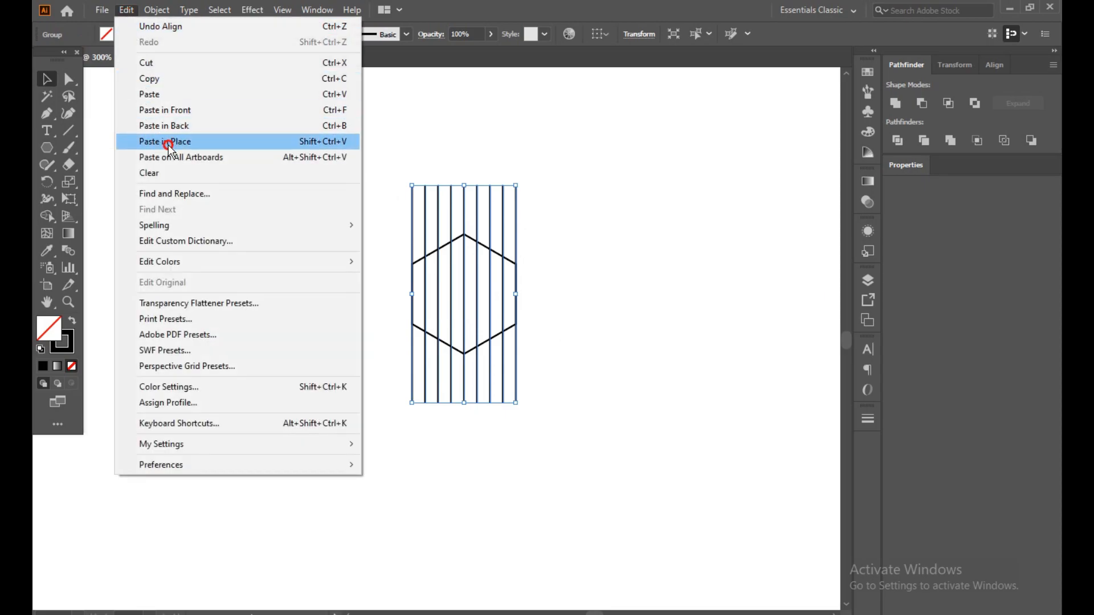
{"action": "left_click", "coordinate": [165, 142]}
Step: Create a copy of the vertical line group rotated by 60°
{"action": "right_click", "coordinate": [470, 392]}
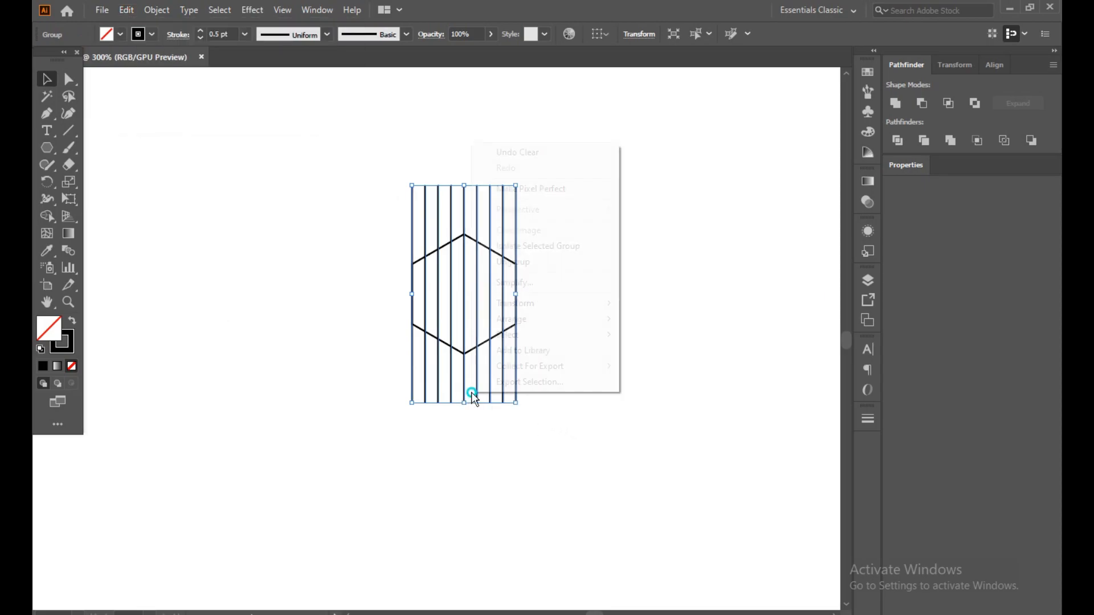
{"action": "mouse_move", "coordinate": [522, 301]}
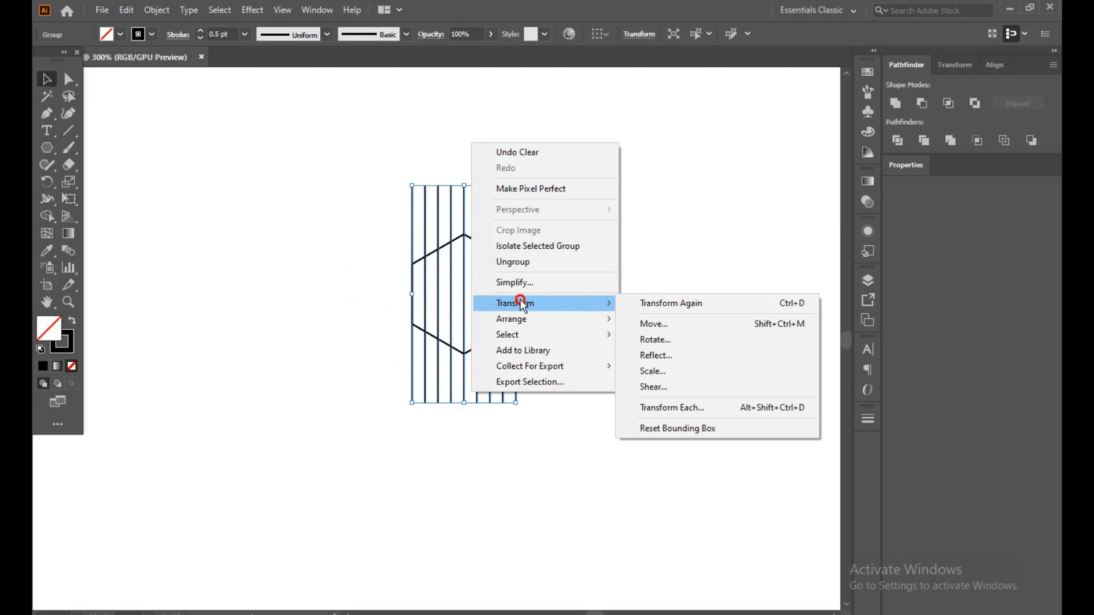
{"action": "left_click", "coordinate": [661, 346]}
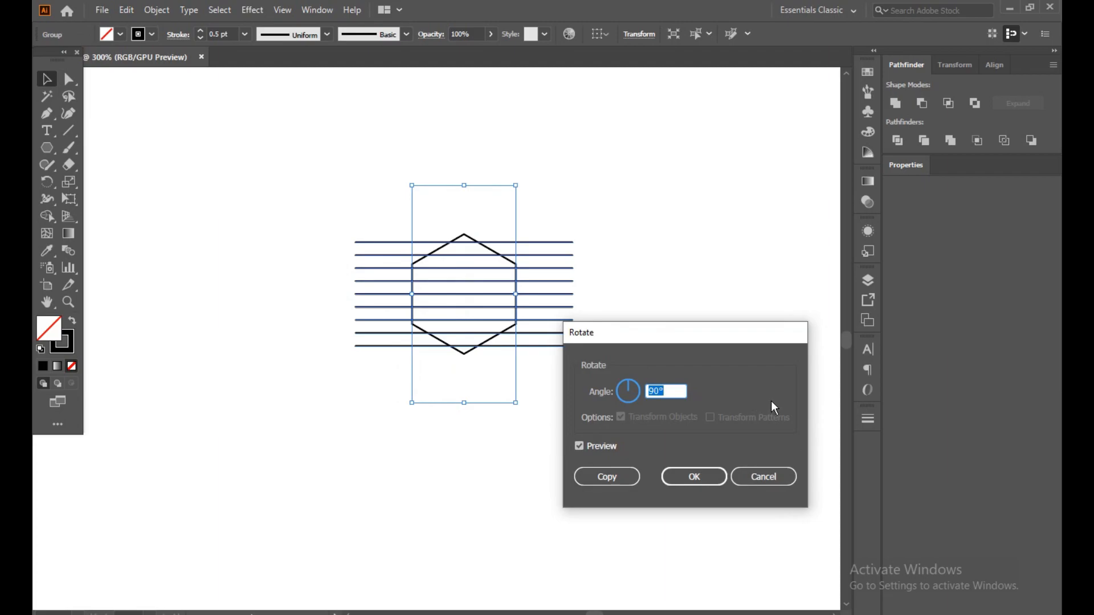
{"action": "type", "text": "60"}
{"action": "left_click", "coordinate": [613, 476]}
{"action": "left_click", "coordinate": [705, 384]}
Step: Create a reflected copy of the slanted line group across the vertical axis
{"action": "left_click", "coordinate": [545, 359]}
{"action": "right_click", "coordinate": [545, 357]}
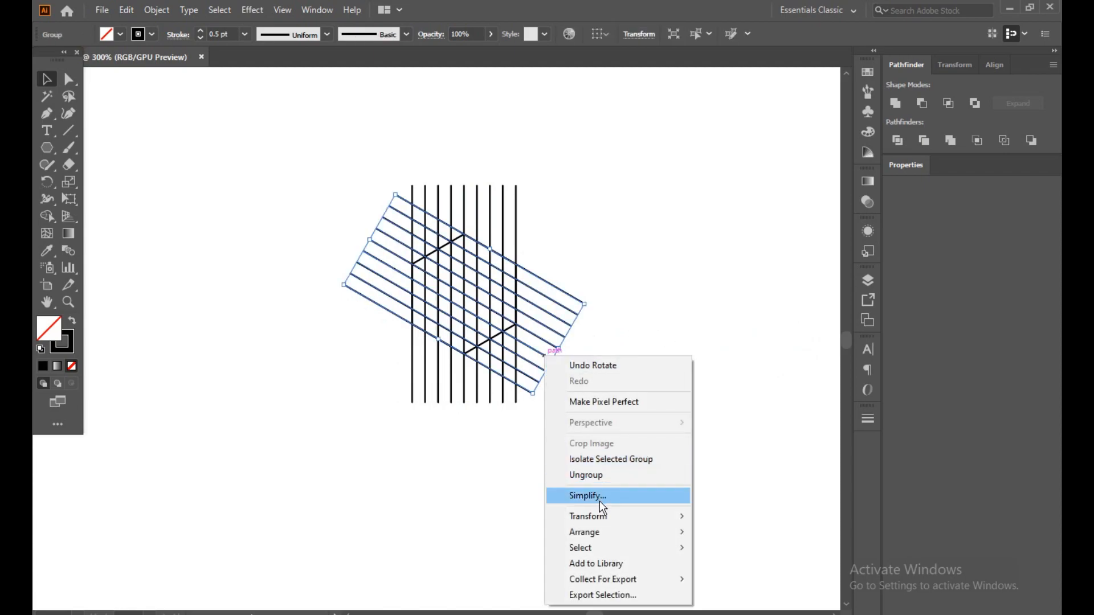
{"action": "mouse_move", "coordinate": [602, 519]}
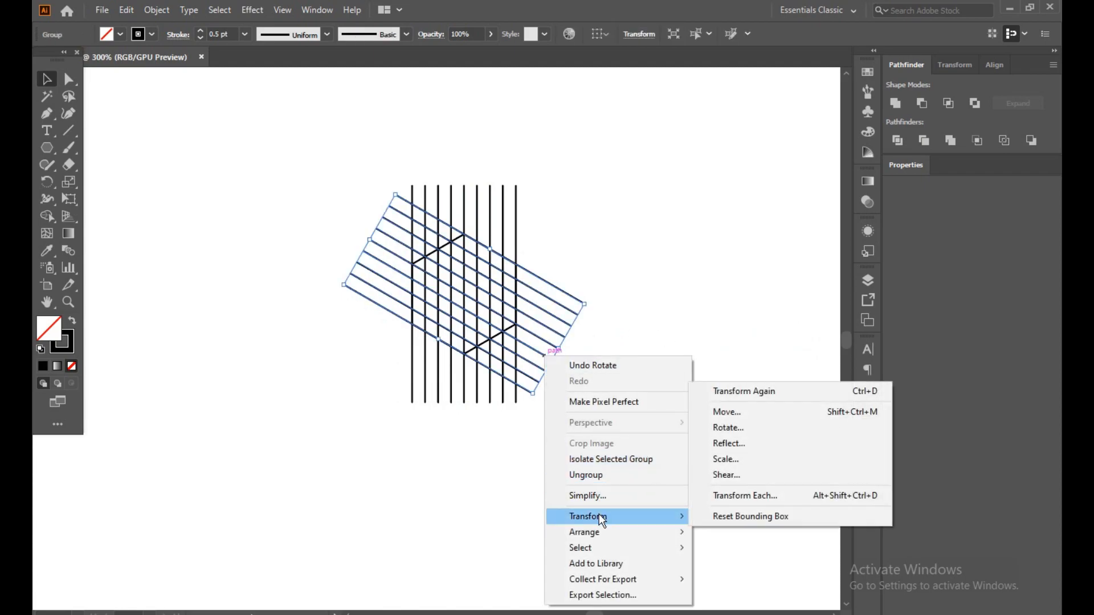
{"action": "left_click", "coordinate": [737, 446]}
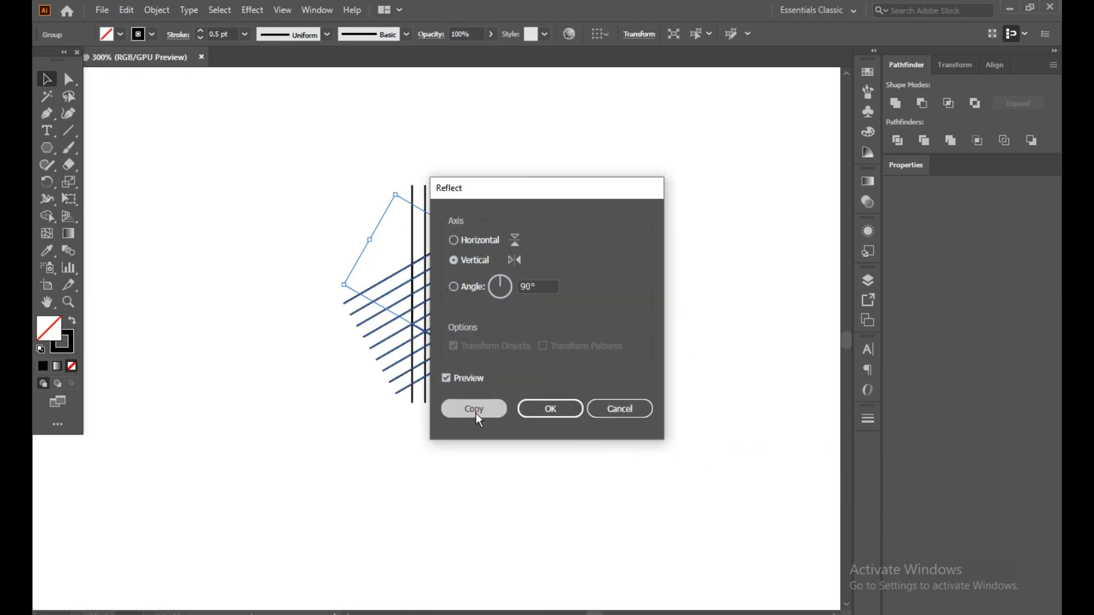
{"action": "left_click", "coordinate": [474, 409]}
{"action": "left_click", "coordinate": [571, 464]}
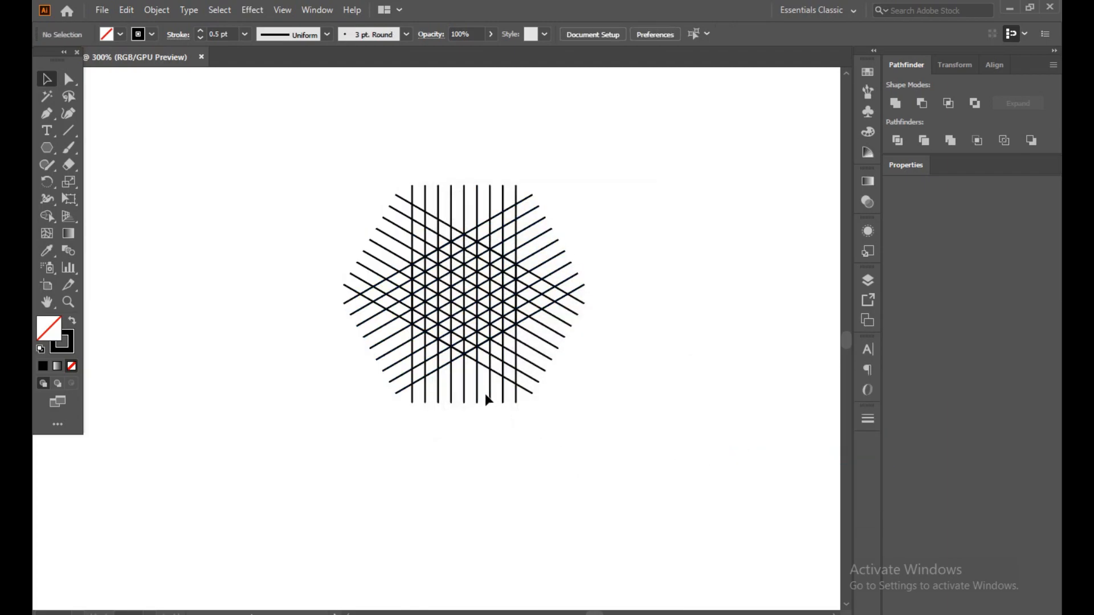
Step: Create a copy of the vertical line group rotated by 90° to add horizontal lines to the grid
{"action": "left_click", "coordinate": [492, 393]}
{"action": "left_click", "coordinate": [493, 394]}
{"action": "right_click", "coordinate": [489, 394]}
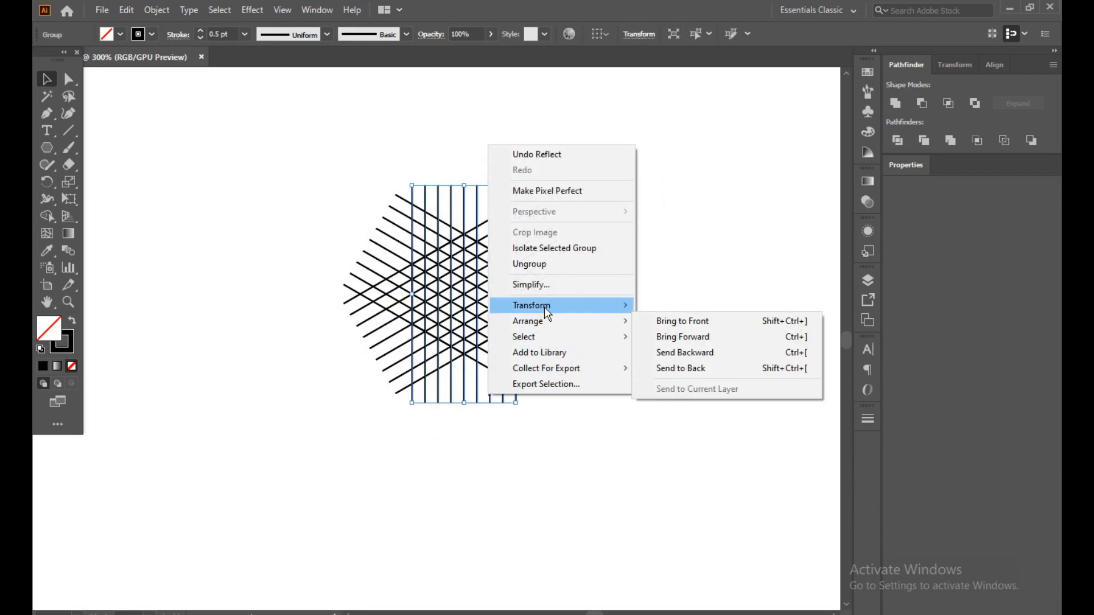
{"action": "mouse_move", "coordinate": [546, 305]}
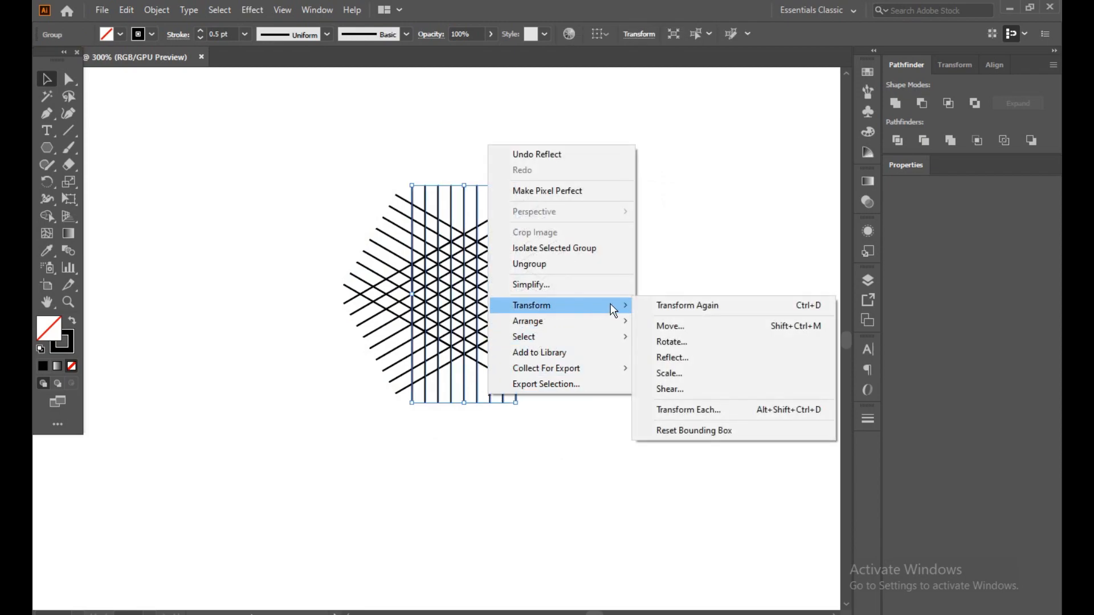
{"action": "left_click", "coordinate": [676, 343]}
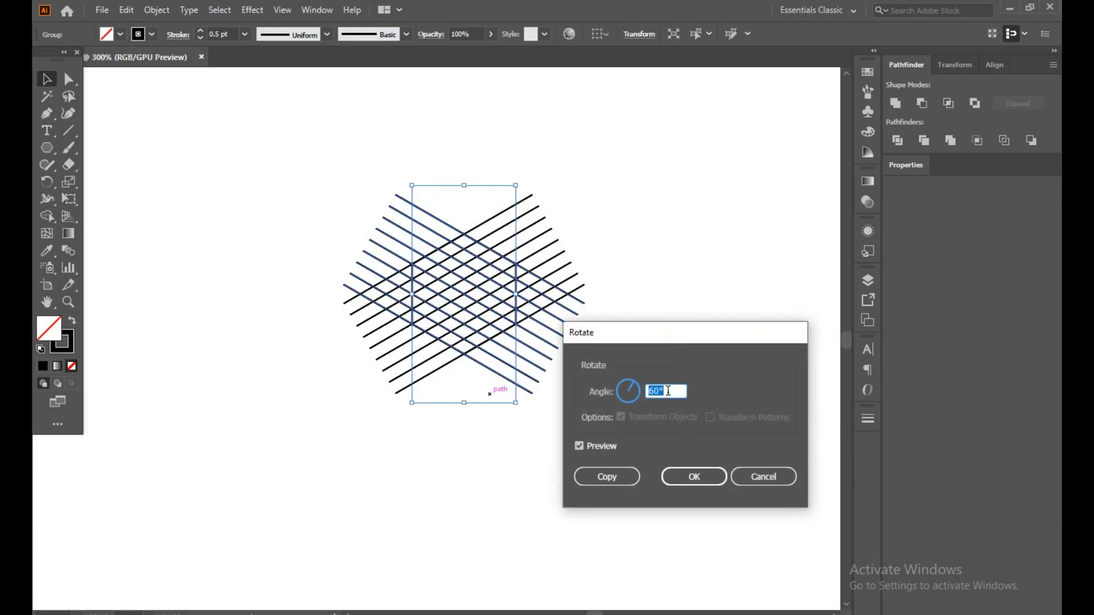
{"action": "type", "text": "65"}
{"action": "key", "text": "Tab"}
{"action": "scroll", "coordinate": [675, 384], "scroll_direction": "up", "scroll_amount": 17}
{"action": "scroll", "coordinate": [674, 386], "scroll_direction": "up", "scroll_amount": 8}
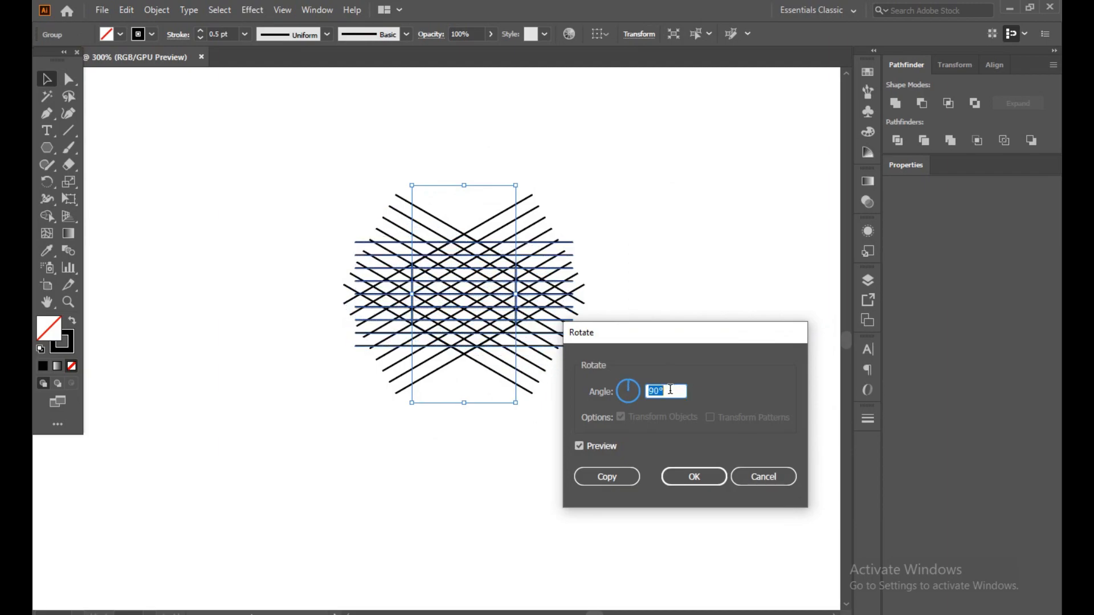
{"action": "left_click", "coordinate": [622, 476]}
{"action": "left_click", "coordinate": [534, 472]}
{"action": "left_click", "coordinate": [413, 397]}
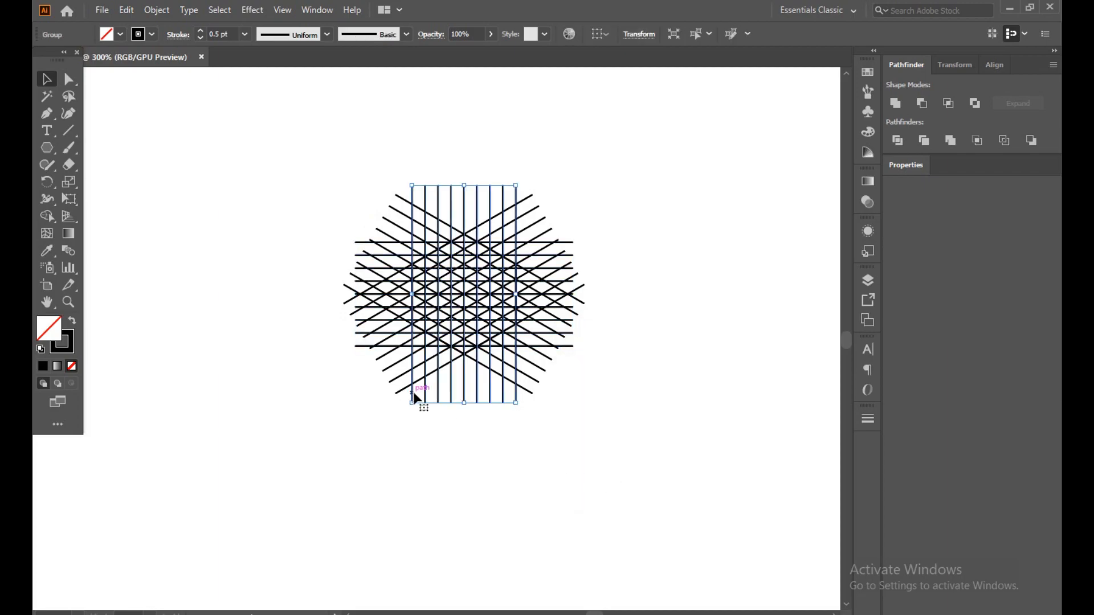
{"action": "left_click", "coordinate": [533, 395], "text": "shift"}
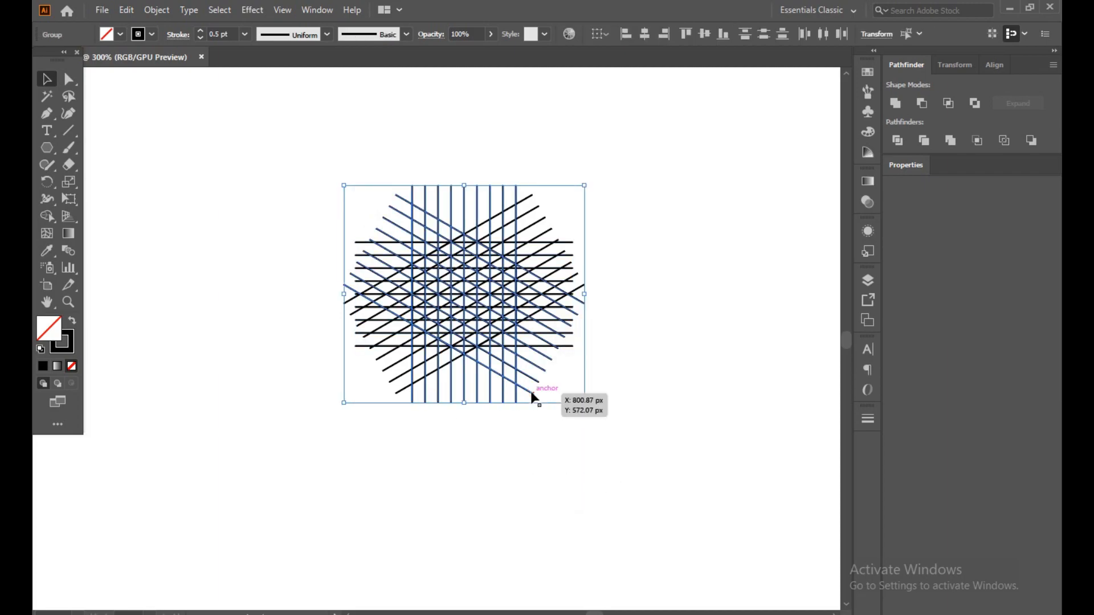
{"action": "left_click", "coordinate": [561, 346], "text": "shift"}
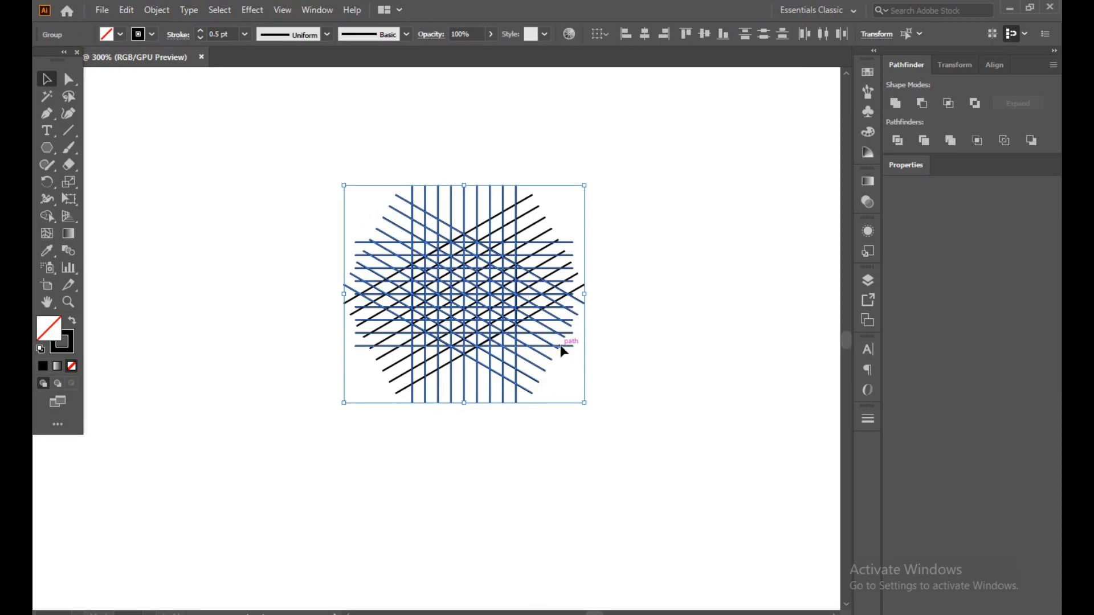
{"action": "left_click", "coordinate": [518, 340], "text": "shift"}
{"action": "left_click_drag", "start_coordinate": [520, 344], "coordinate": [662, 329]}
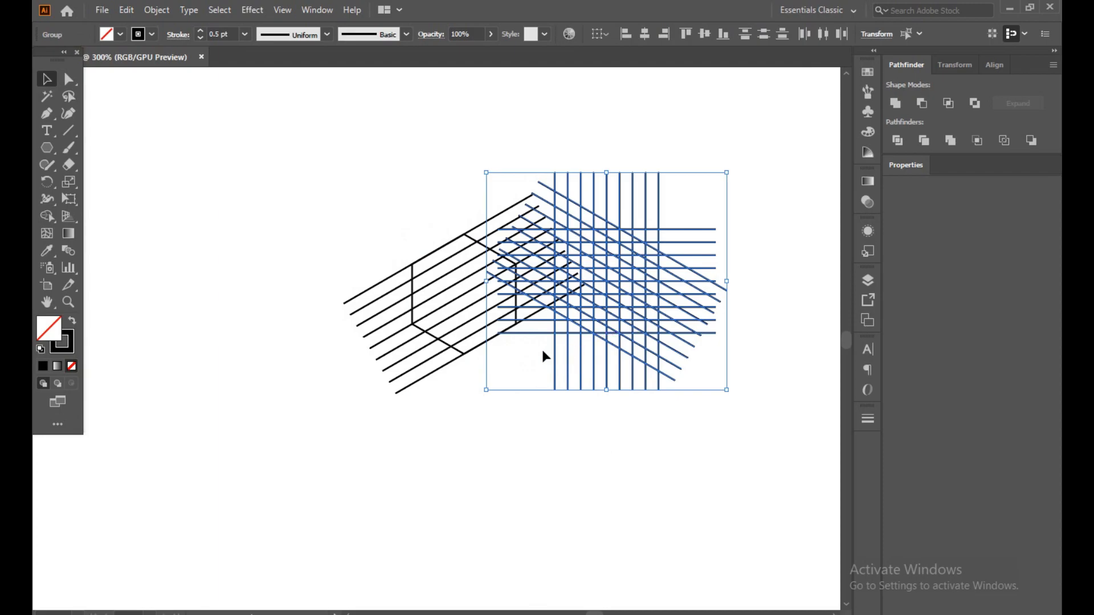
{"action": "key", "text": "ctrl+z"}
{"action": "left_click", "coordinate": [416, 409]}
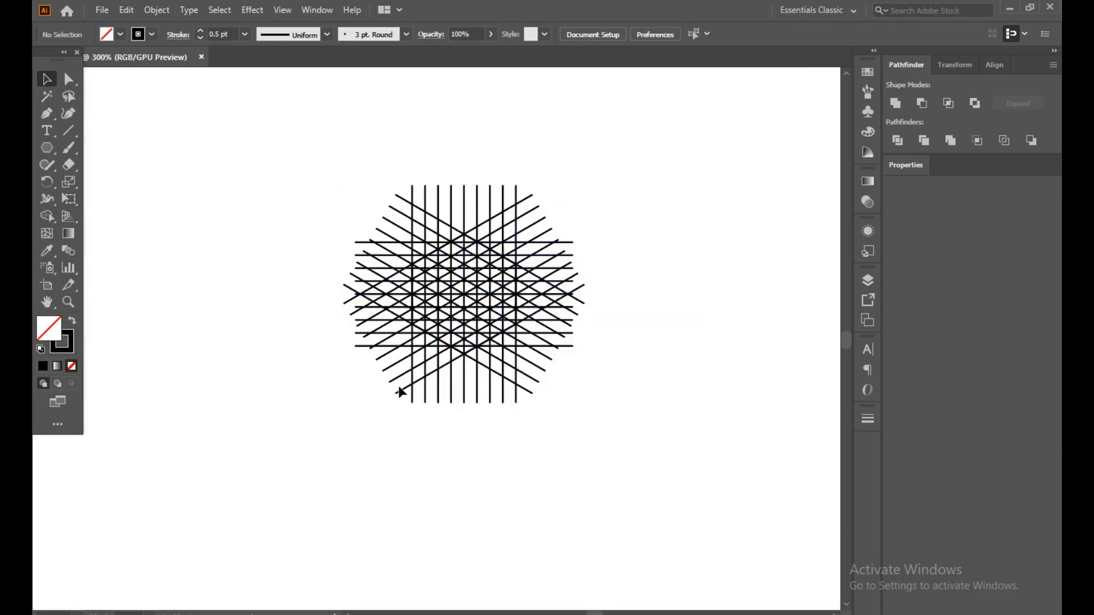
Step: Move all four line groups together off the hexagon to its right, and delete the hexagon
{"action": "left_click", "coordinate": [399, 395]}
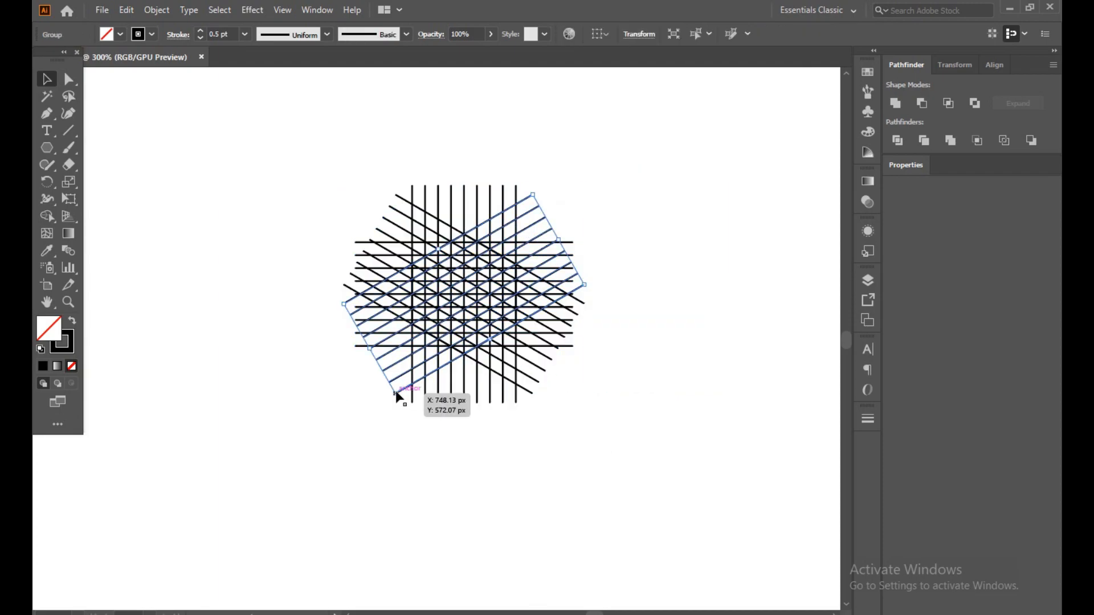
{"action": "left_click", "coordinate": [477, 399], "text": "shift"}
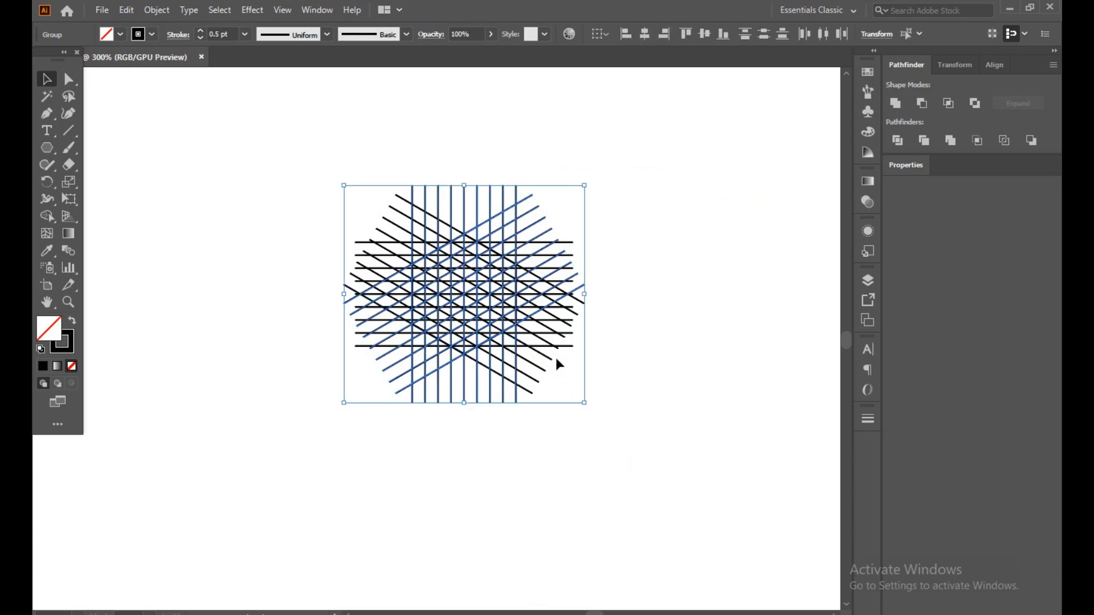
{"action": "left_click", "coordinate": [536, 371], "text": "shift"}
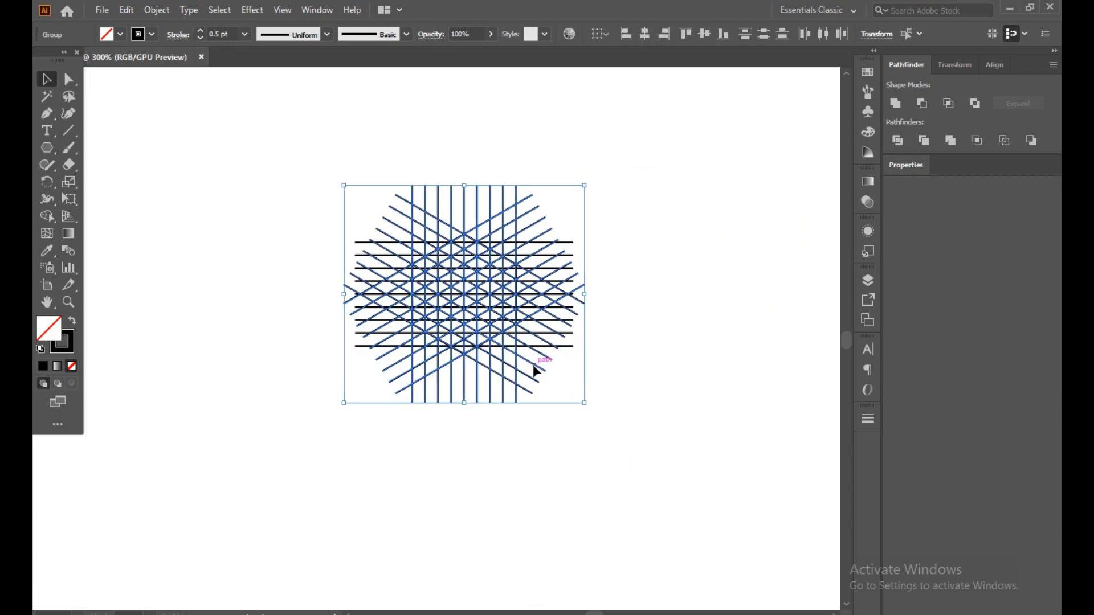
{"action": "left_click", "coordinate": [570, 346], "text": "shift"}
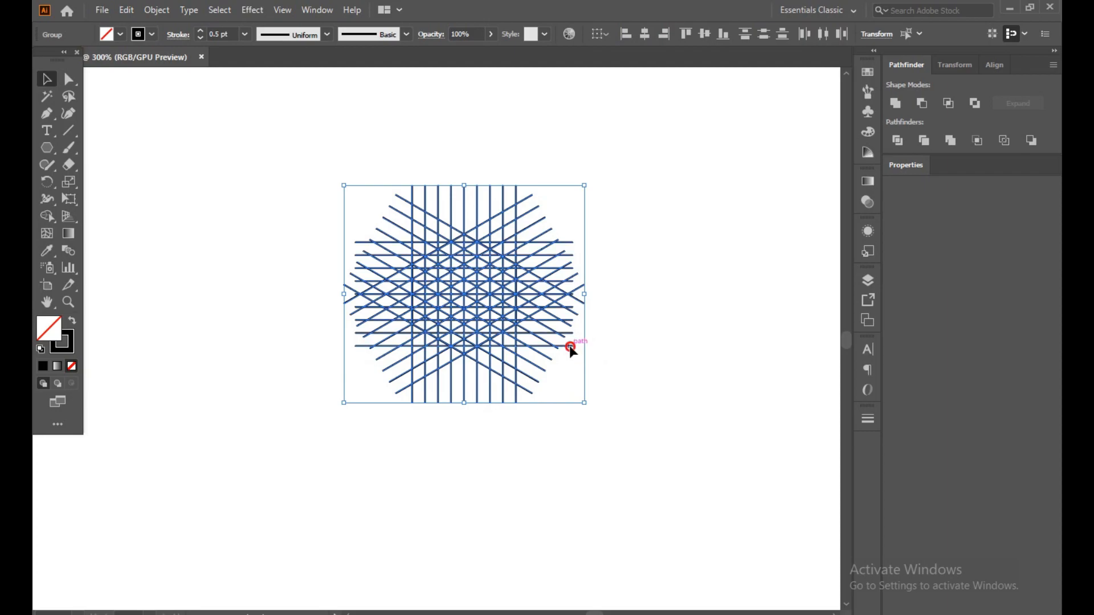
{"action": "left_click_drag", "start_coordinate": [570, 346], "coordinate": [738, 346]}
{"action": "left_click", "coordinate": [410, 283]}
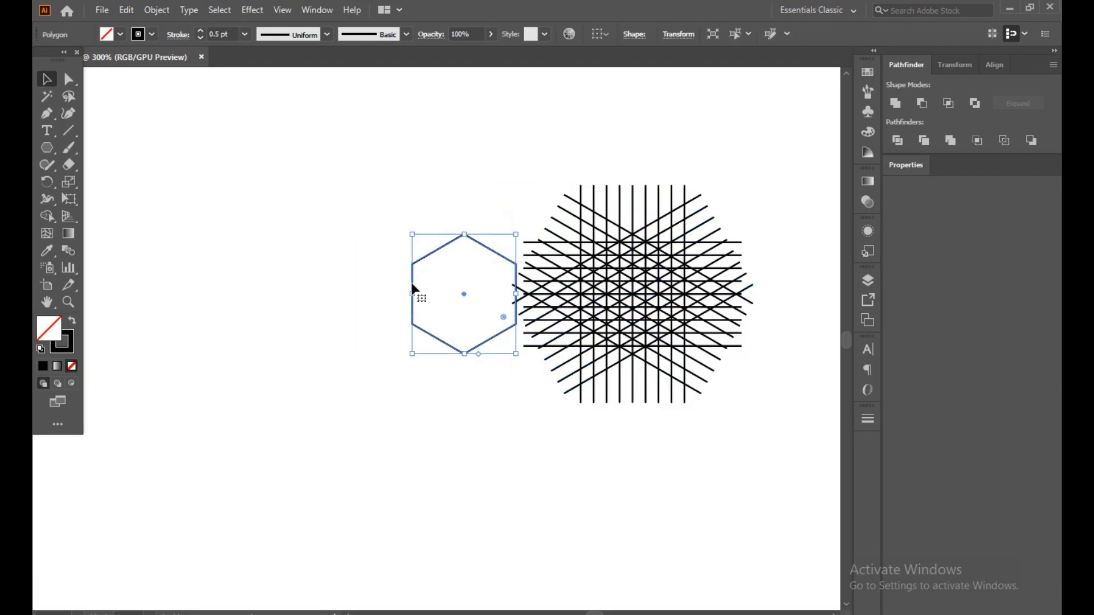
{"action": "key", "text": "Delete"}
Step: Select the whole line grid and move it back to the middle of the artboard
{"action": "left_click_drag", "start_coordinate": [407, 227], "coordinate": [708, 398]}
{"action": "left_click_drag", "start_coordinate": [652, 290], "coordinate": [475, 310]}
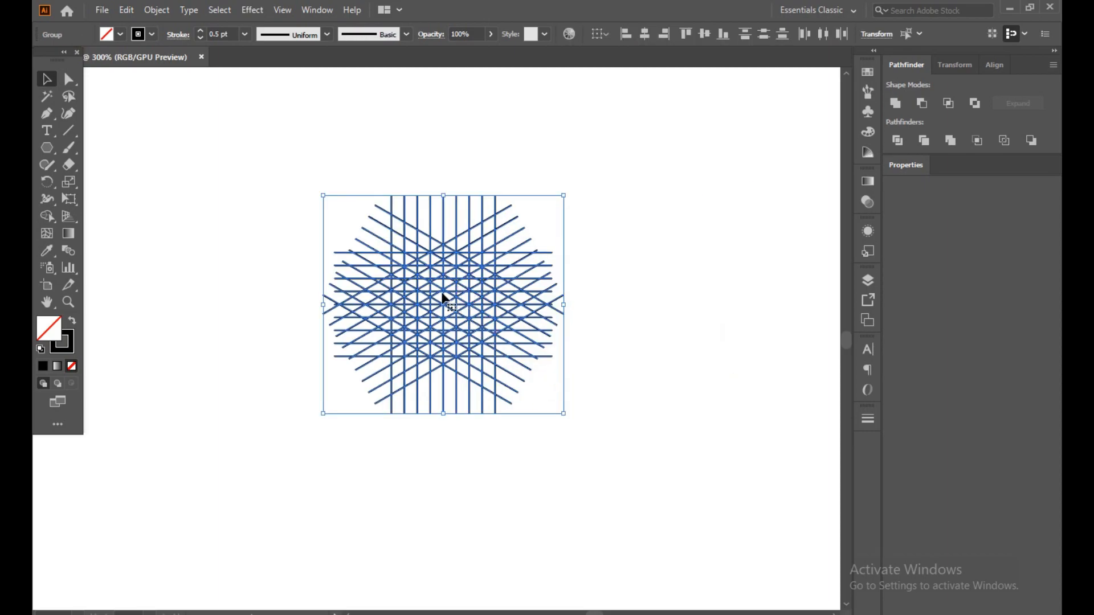
{"action": "scroll", "coordinate": [444, 313], "scroll_direction": "up", "scroll_amount": 4}
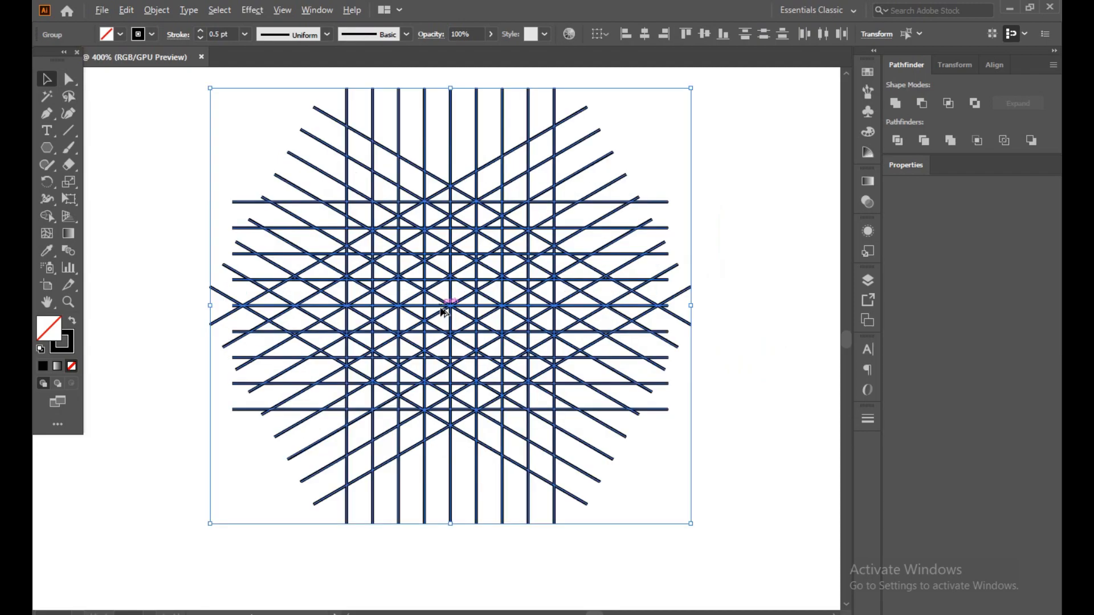
{"action": "scroll", "coordinate": [465, 307], "scroll_direction": "down", "scroll_amount": 3}
{"action": "scroll", "coordinate": [466, 306], "scroll_direction": "up", "scroll_amount": 1}
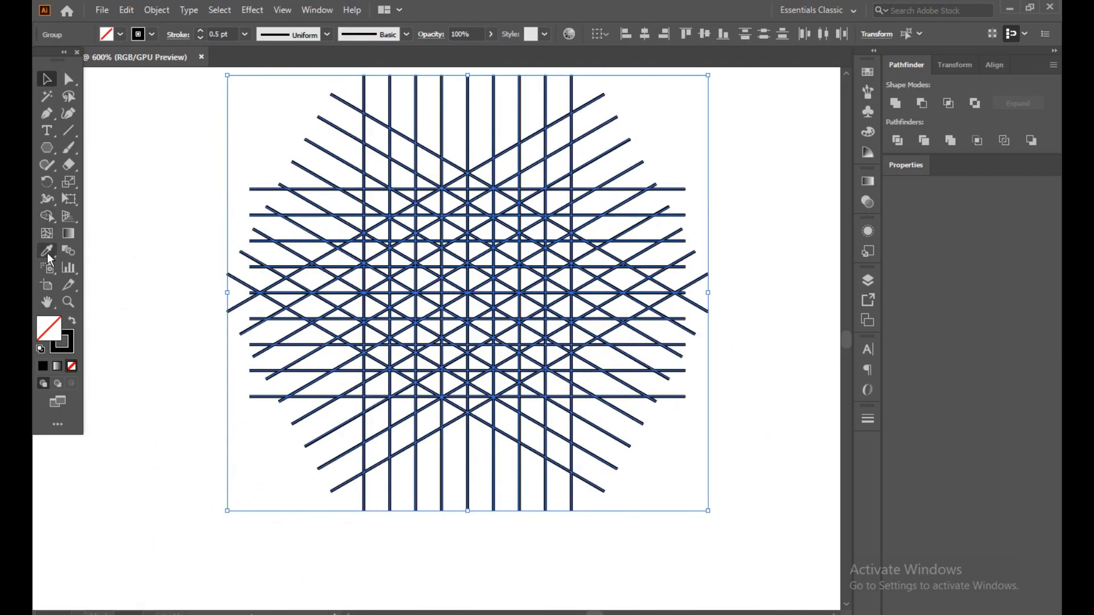
Step: Using the Shape Builder with black fill and no stroke, merge a vertical bar on the grid's left and a diagonal strip descending rightward from its foot
{"action": "left_click", "coordinate": [46, 217]}
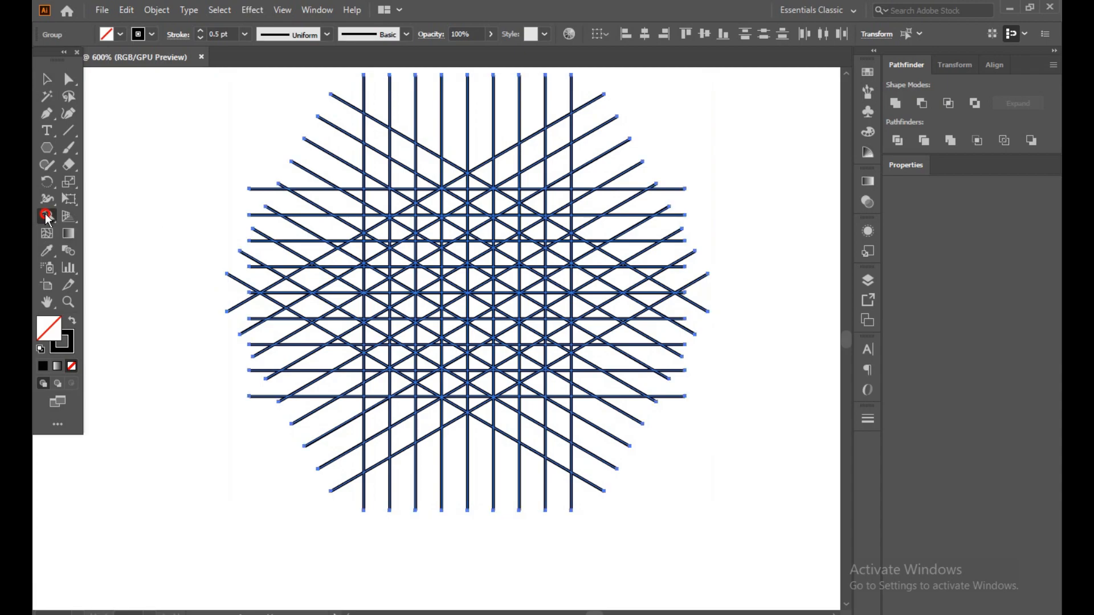
{"action": "left_click", "coordinate": [72, 322]}
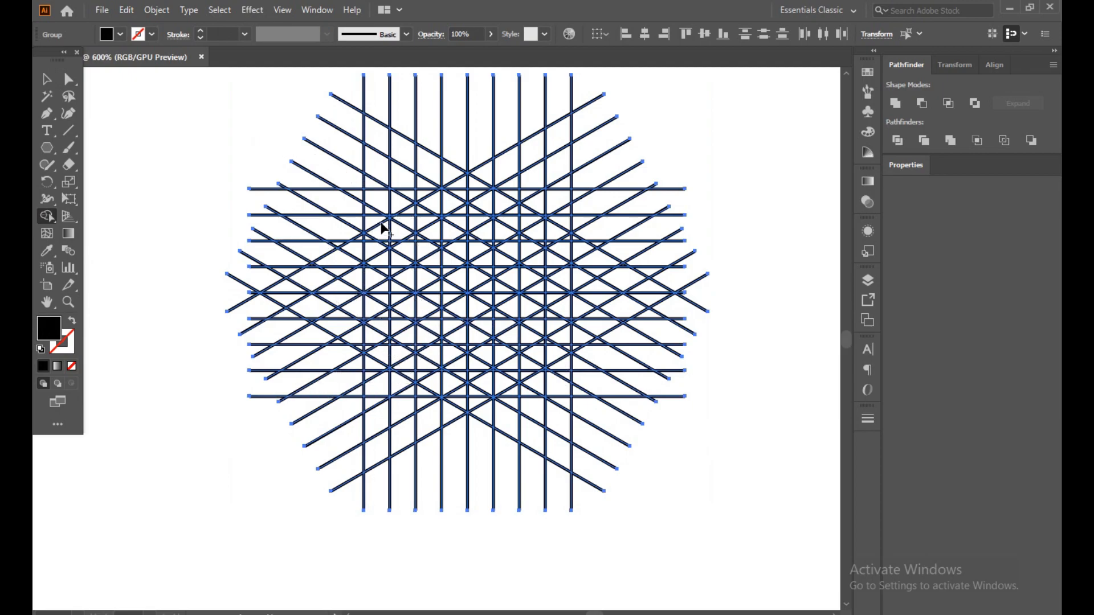
{"action": "scroll", "coordinate": [374, 229], "scroll_direction": "up", "scroll_amount": 1}
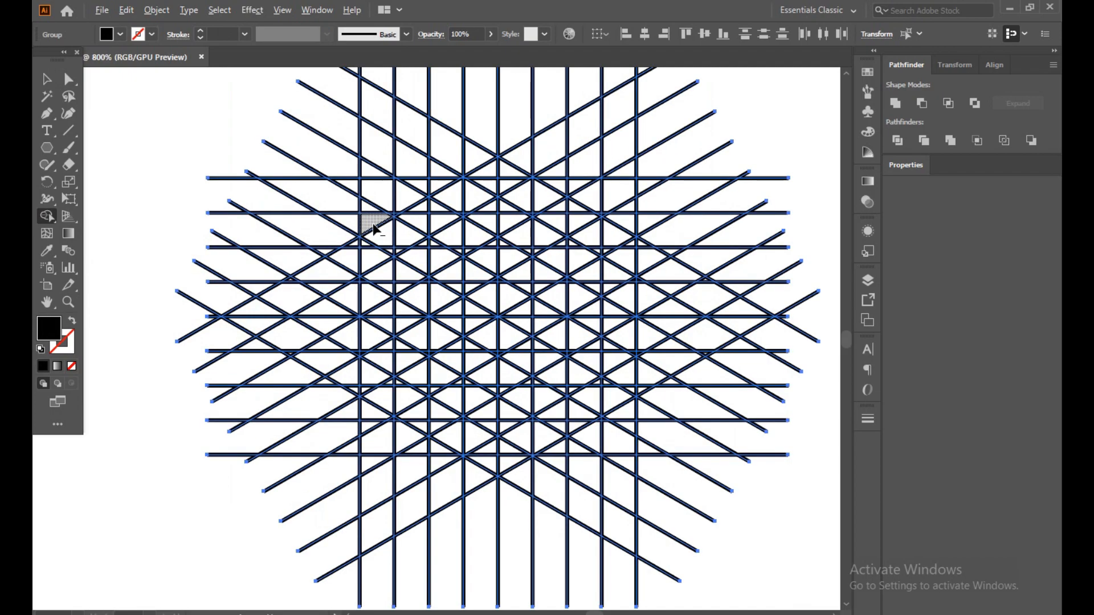
{"action": "mouse_move", "coordinate": [374, 230]}
{"action": "left_mouse_down"}
{"action": "mouse_move", "coordinate": [382, 350]}
{"action": "mouse_move", "coordinate": [376, 384]}
{"action": "mouse_move", "coordinate": [368, 378]}
{"action": "mouse_move", "coordinate": [482, 444]}
{"action": "left_mouse_up"}
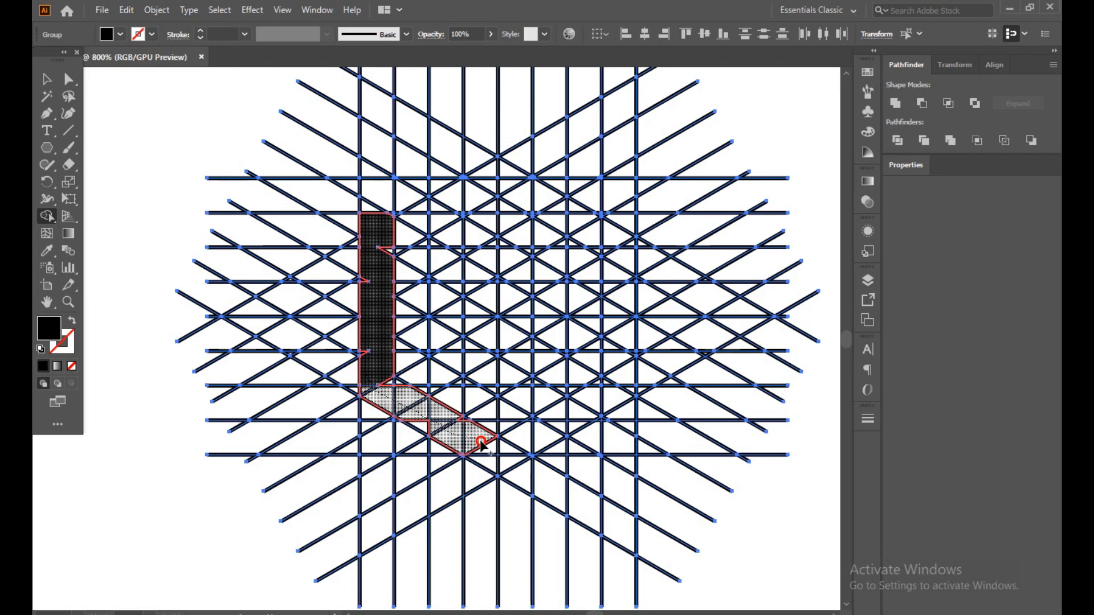
{"action": "left_click_drag", "start_coordinate": [480, 441], "coordinate": [482, 434]}
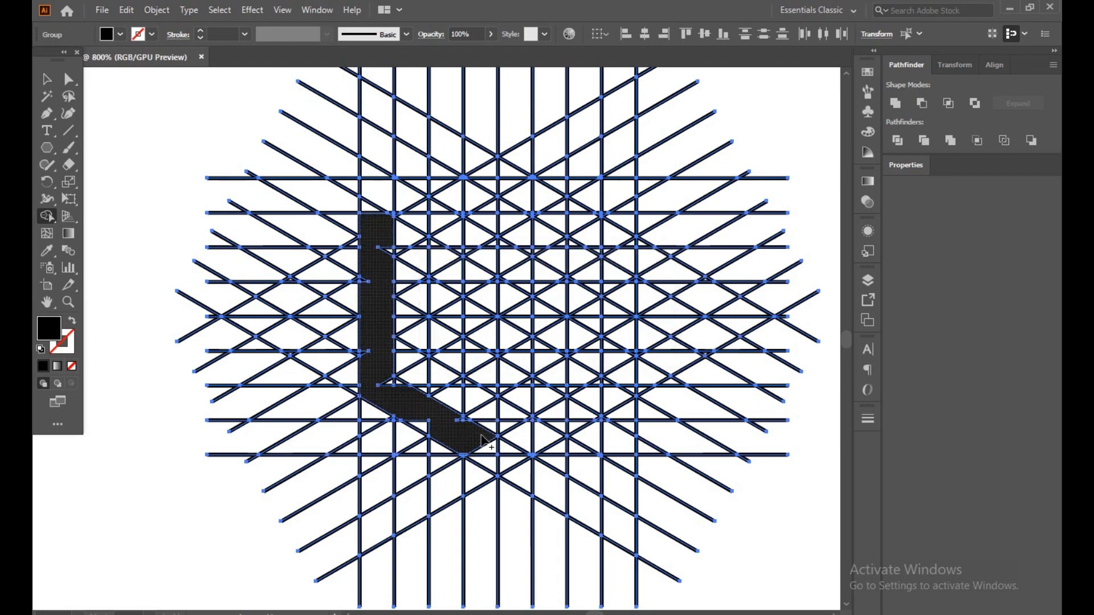
Step: Extend the black shape with a short vertical bar and an inward diagonal strip above it, merging the notch on their outer edge
{"action": "mouse_move", "coordinate": [481, 440]}
{"action": "left_mouse_down"}
{"action": "mouse_move", "coordinate": [482, 356]}
{"action": "mouse_move", "coordinate": [441, 333]}
{"action": "left_mouse_up"}
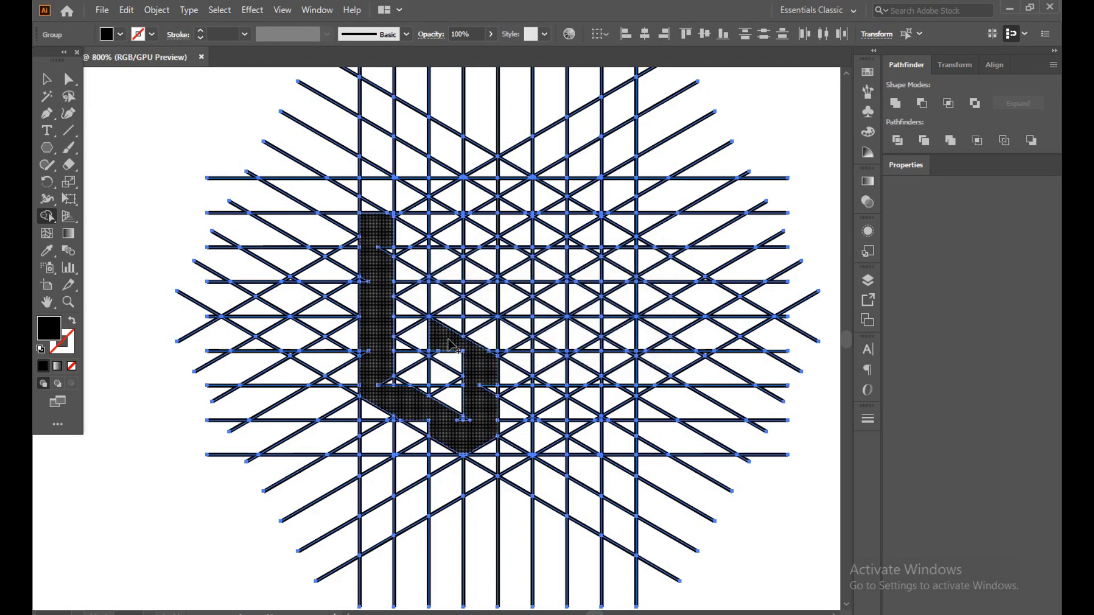
{"action": "left_click_drag", "start_coordinate": [472, 368], "coordinate": [458, 360]}
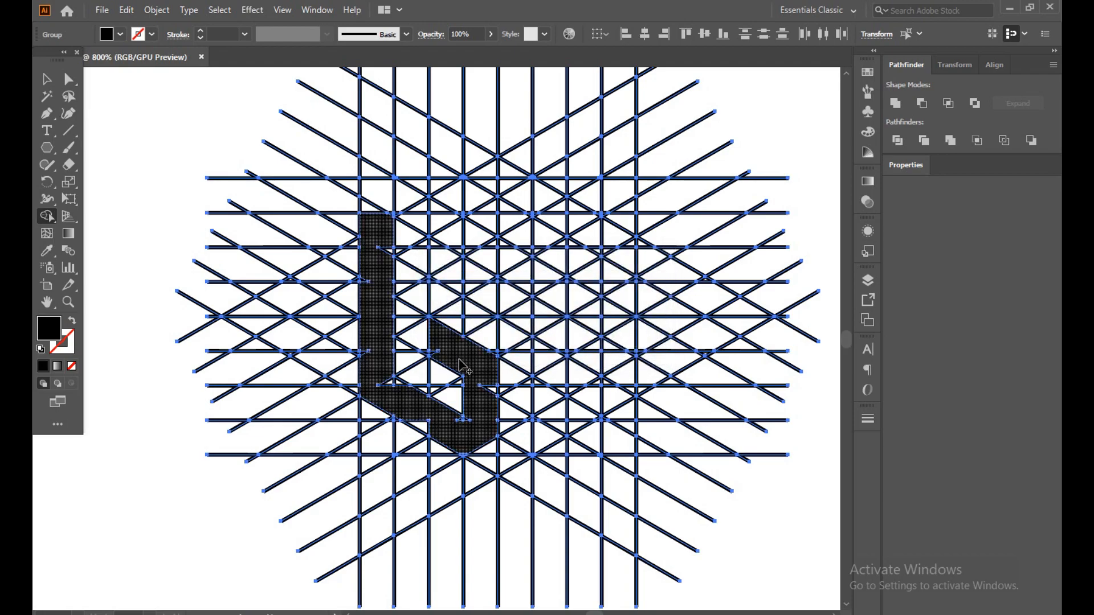
{"action": "scroll", "coordinate": [410, 353], "scroll_direction": "up", "scroll_amount": 3}
{"action": "mouse_move", "coordinate": [481, 420]}
{"action": "left_mouse_down"}
{"action": "mouse_move", "coordinate": [482, 447]}
{"action": "mouse_move", "coordinate": [528, 425]}
{"action": "left_mouse_up"}
{"action": "scroll", "coordinate": [530, 426], "scroll_direction": "down", "scroll_amount": 2}
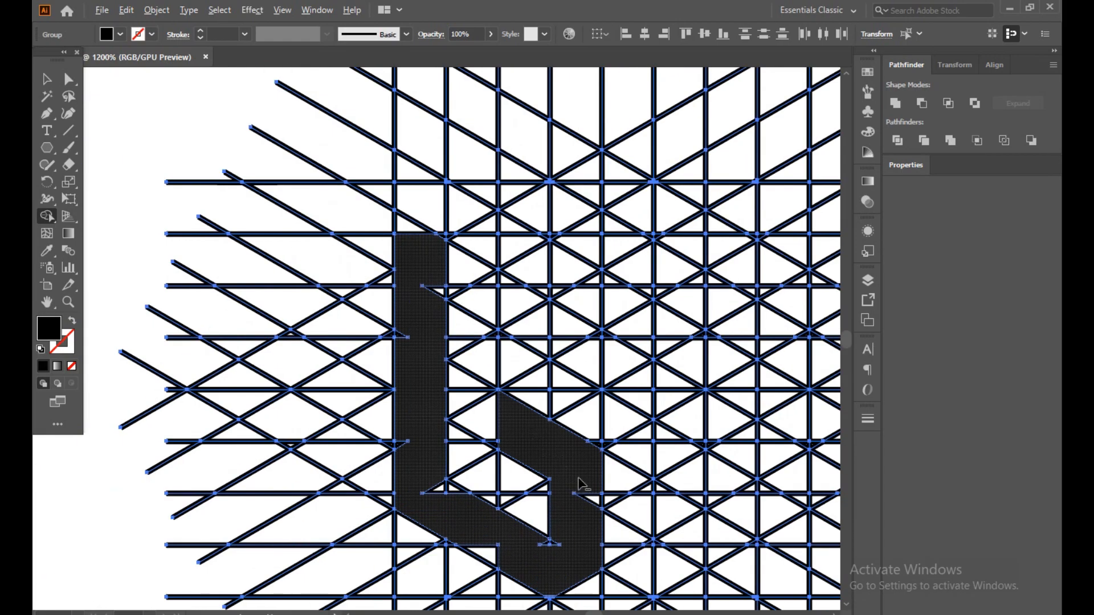
{"action": "left_click_drag", "start_coordinate": [597, 478], "coordinate": [586, 517]}
{"action": "scroll", "coordinate": [563, 499], "scroll_direction": "down", "scroll_amount": 2}
{"action": "scroll", "coordinate": [563, 499], "scroll_direction": "up", "scroll_amount": 2}
{"action": "scroll", "coordinate": [561, 501], "scroll_direction": "down", "scroll_amount": 3}
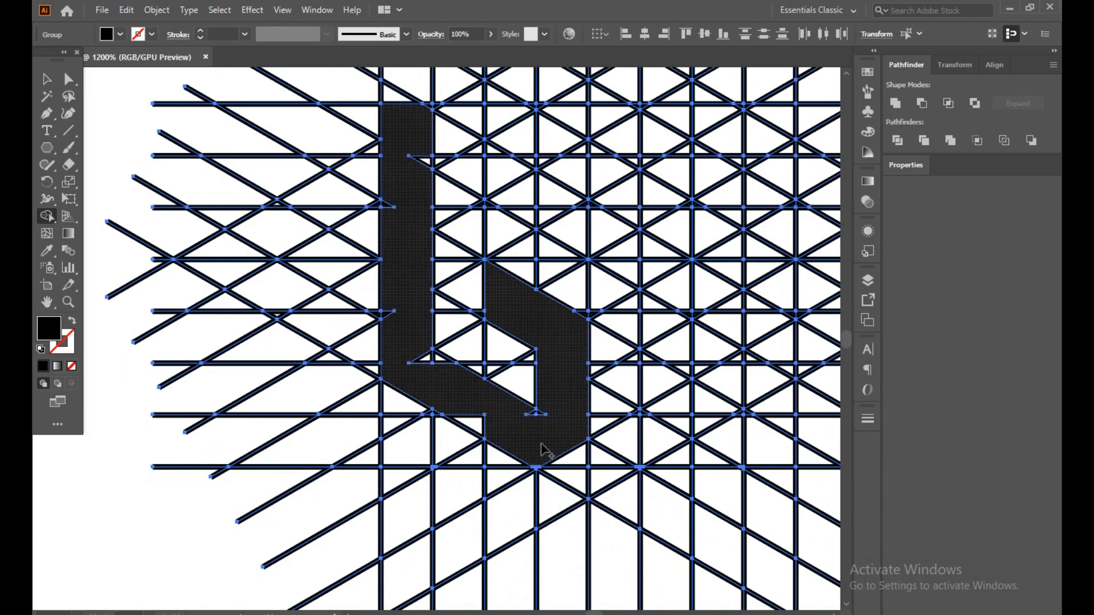
Step: Merge the leftover notches along the lower diagonal strip and extend the shape's lower right end to a pointed corner
{"action": "mouse_move", "coordinate": [548, 400]}
{"action": "left_mouse_down"}
{"action": "mouse_move", "coordinate": [508, 439]}
{"action": "mouse_move", "coordinate": [478, 423]}
{"action": "left_mouse_up"}
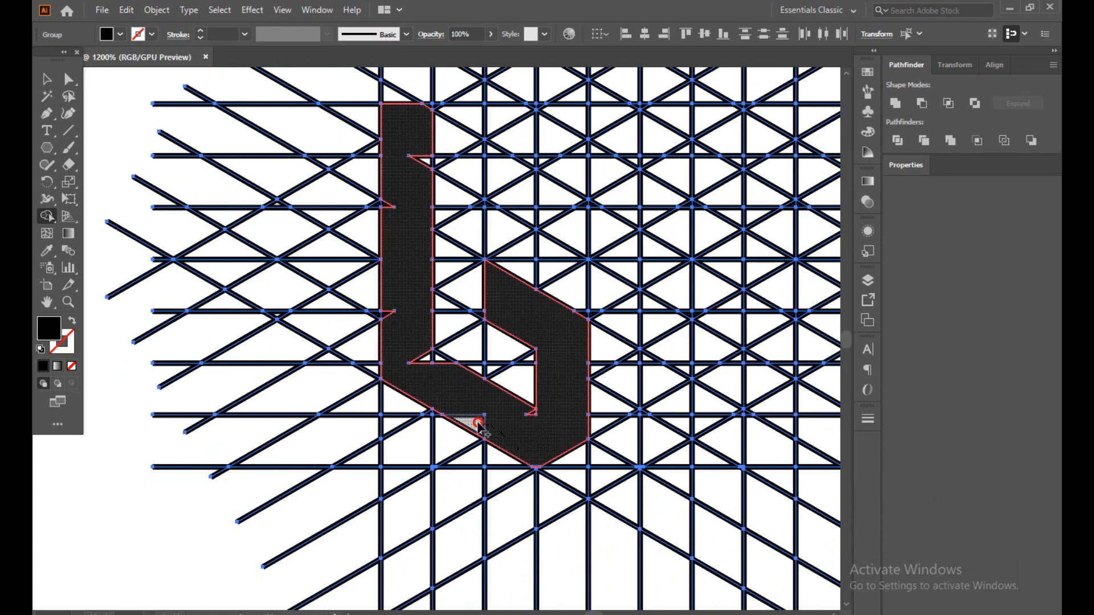
{"action": "scroll", "coordinate": [439, 399], "scroll_direction": "up", "scroll_amount": 5}
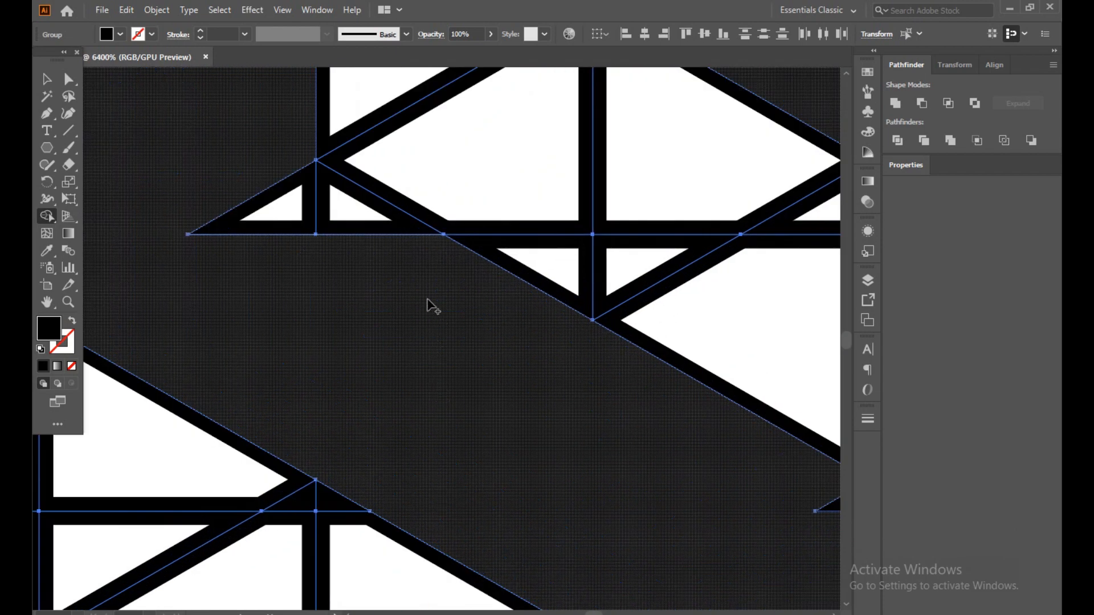
{"action": "left_click_drag", "start_coordinate": [338, 233], "coordinate": [268, 177]}
{"action": "scroll", "coordinate": [342, 334], "scroll_direction": "down", "scroll_amount": 3}
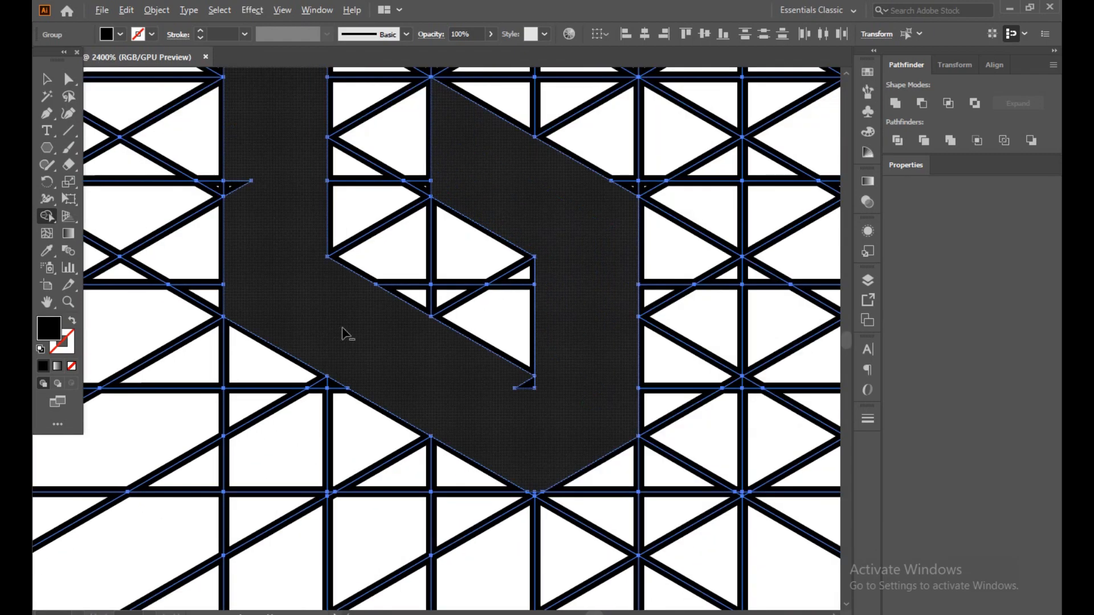
{"action": "left_click_drag", "start_coordinate": [498, 373], "coordinate": [539, 390]}
{"action": "left_click", "coordinate": [585, 438]}
{"action": "mouse_move", "coordinate": [585, 437]}
{"action": "left_mouse_down"}
{"action": "mouse_move", "coordinate": [603, 472]}
{"action": "mouse_move", "coordinate": [568, 498]}
{"action": "left_mouse_up"}
Step: Merge the cells of a horizontal bar across the shape's top and a short vertical bar descending from its right end
{"action": "scroll", "coordinate": [532, 441], "scroll_direction": "down", "scroll_amount": 3}
{"action": "scroll", "coordinate": [532, 441], "scroll_direction": "up", "scroll_amount": 1}
{"action": "scroll", "coordinate": [533, 442], "scroll_direction": "down", "scroll_amount": 1}
{"action": "scroll", "coordinate": [447, 236], "scroll_direction": "up", "scroll_amount": 2}
{"action": "mouse_move", "coordinate": [452, 244]}
{"action": "left_mouse_down"}
{"action": "mouse_move", "coordinate": [635, 263]}
{"action": "mouse_move", "coordinate": [656, 246]}
{"action": "mouse_move", "coordinate": [647, 273]}
{"action": "mouse_move", "coordinate": [668, 379]}
{"action": "mouse_move", "coordinate": [677, 348]}
{"action": "left_mouse_up"}
{"action": "left_click", "coordinate": [642, 254]}
{"action": "left_click_drag", "start_coordinate": [656, 311], "coordinate": [655, 311]}
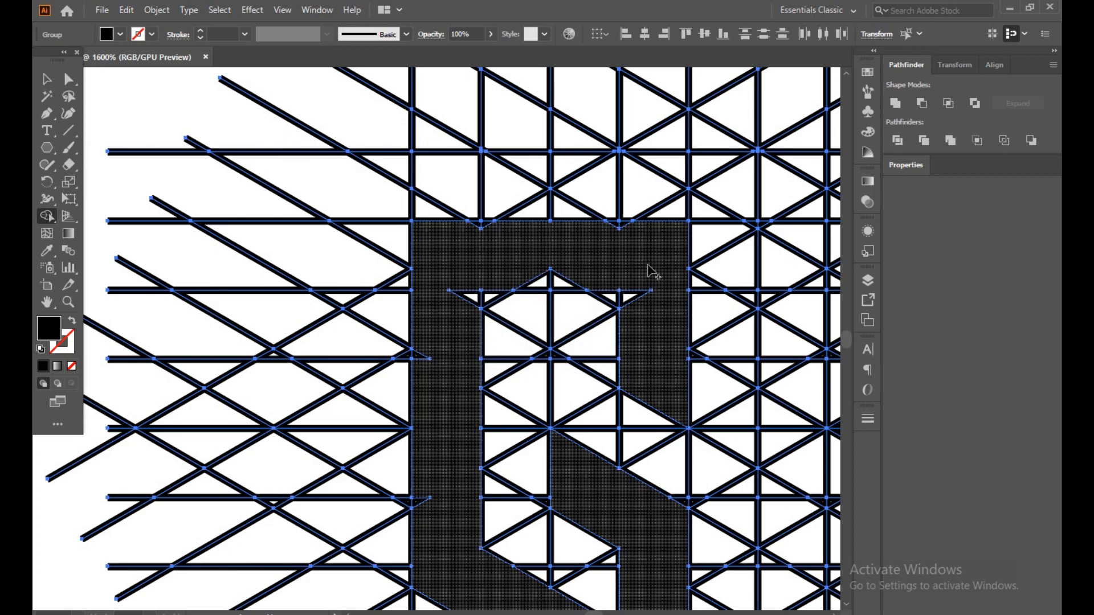
Step: Merge the small notches on the outer and inner edges of the top bar to make both edges straight
{"action": "scroll", "coordinate": [638, 258], "scroll_direction": "up", "scroll_amount": 2}
{"action": "scroll", "coordinate": [638, 258], "scroll_direction": "up", "scroll_amount": 1}
{"action": "left_click_drag", "start_coordinate": [633, 203], "coordinate": [483, 208]}
{"action": "left_click_drag", "start_coordinate": [252, 208], "coordinate": [159, 203]}
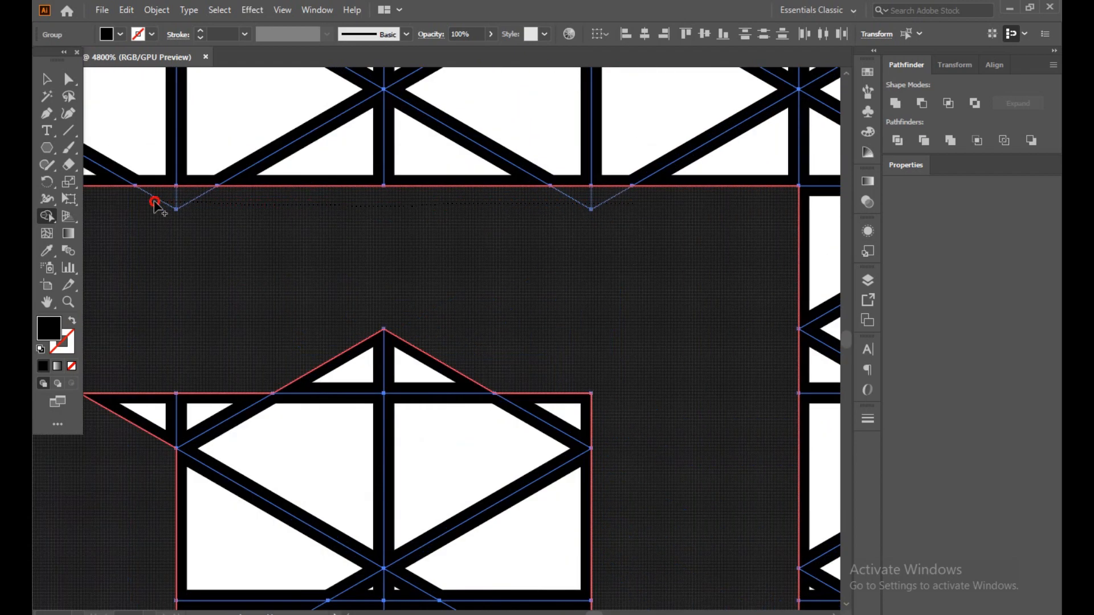
{"action": "scroll", "coordinate": [408, 269], "scroll_direction": "down", "scroll_amount": 3}
{"action": "left_click_drag", "start_coordinate": [438, 292], "coordinate": [313, 288]}
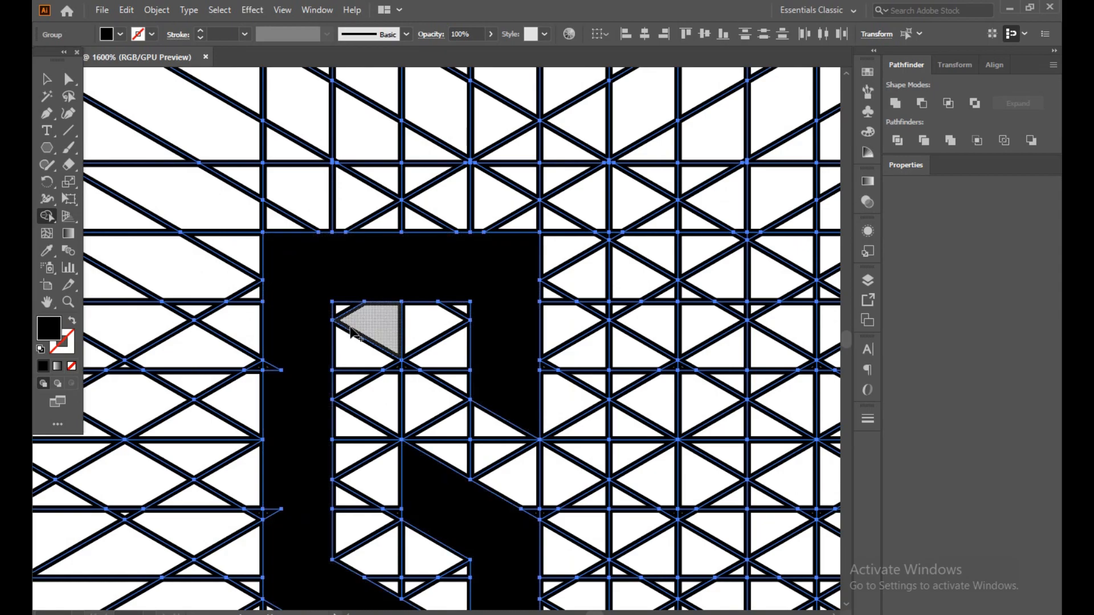
Step: Merge the remaining small notches on the left bar's outer edge and the lower diagonal into the black shape
{"action": "scroll", "coordinate": [495, 318], "scroll_direction": "up", "scroll_amount": 3}
{"action": "scroll", "coordinate": [483, 319], "scroll_direction": "down", "scroll_amount": 4}
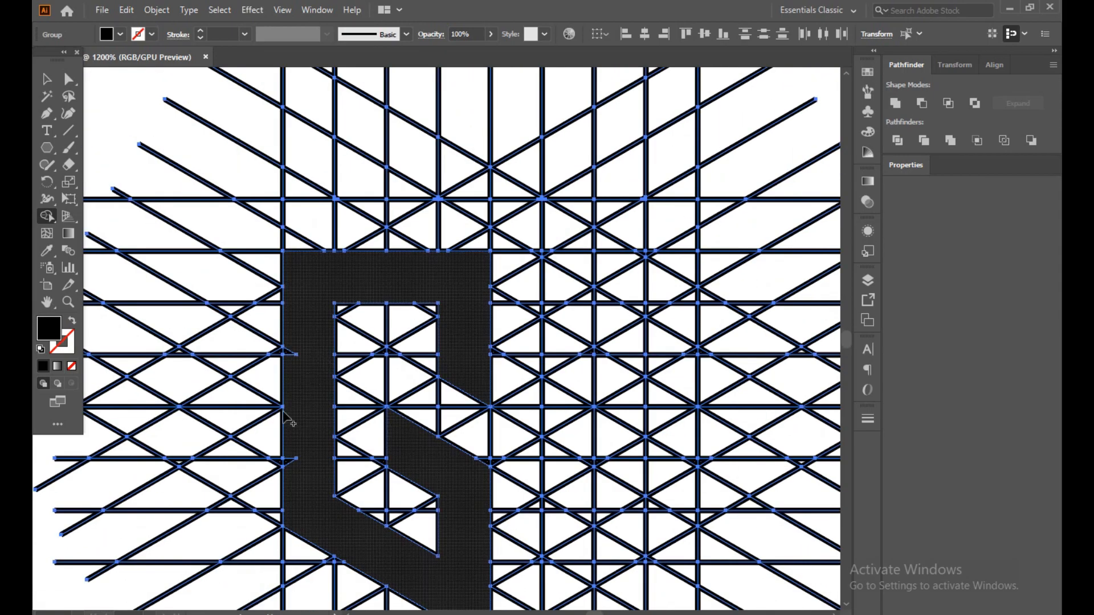
{"action": "scroll", "coordinate": [292, 411], "scroll_direction": "up", "scroll_amount": 3}
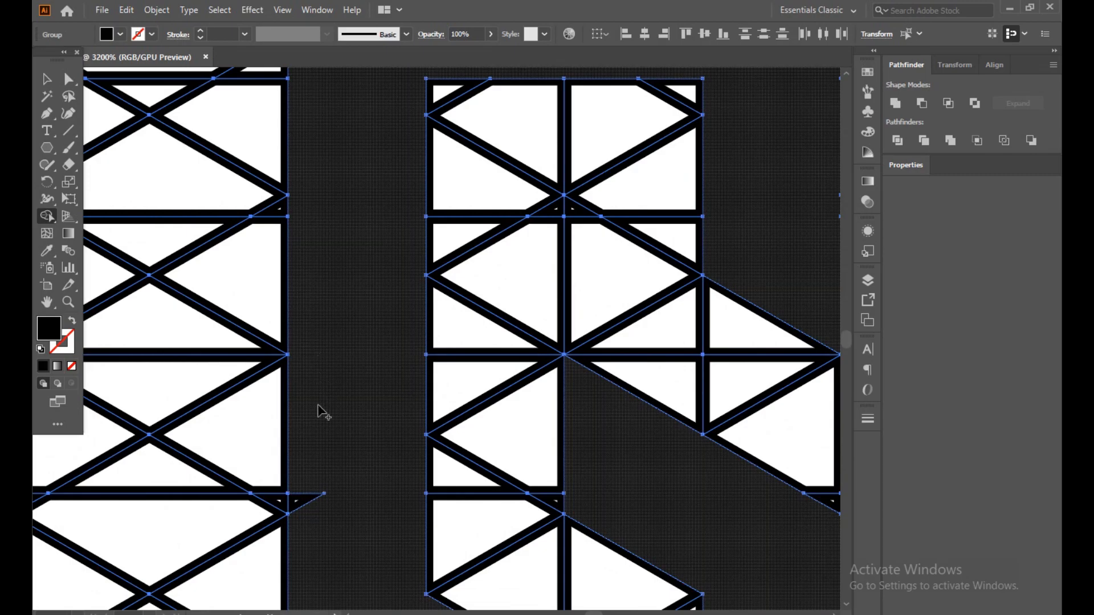
{"action": "scroll", "coordinate": [359, 474], "scroll_direction": "down", "scroll_amount": 2}
{"action": "scroll", "coordinate": [405, 543], "scroll_direction": "down", "scroll_amount": 4}
{"action": "scroll", "coordinate": [464, 520], "scroll_direction": "up", "scroll_amount": 6}
{"action": "scroll", "coordinate": [513, 484], "scroll_direction": "up", "scroll_amount": 1}
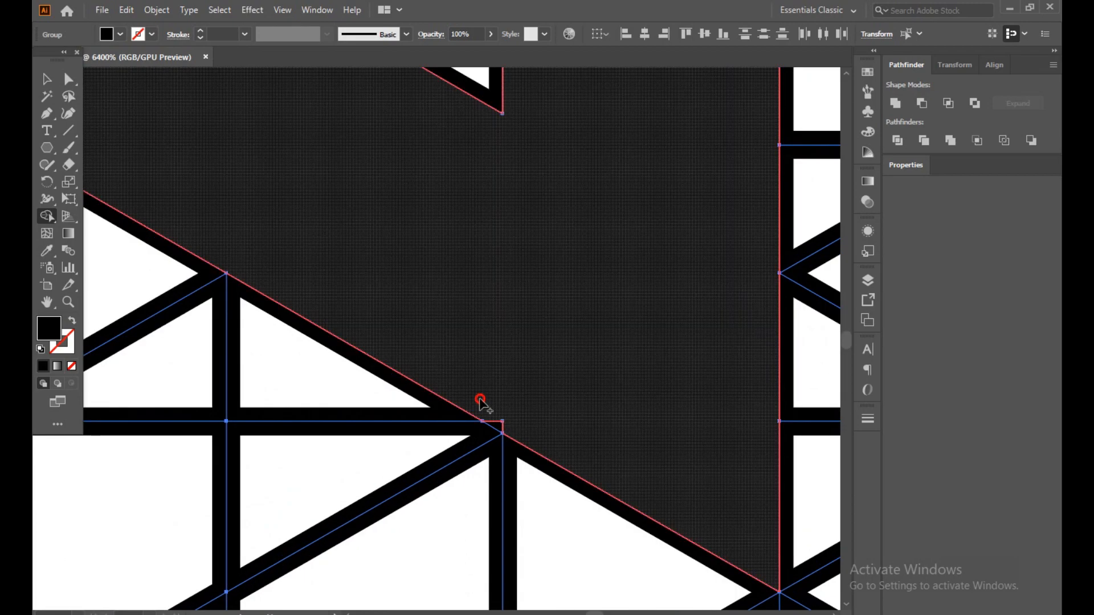
{"action": "scroll", "coordinate": [570, 410], "scroll_direction": "down", "scroll_amount": 3}
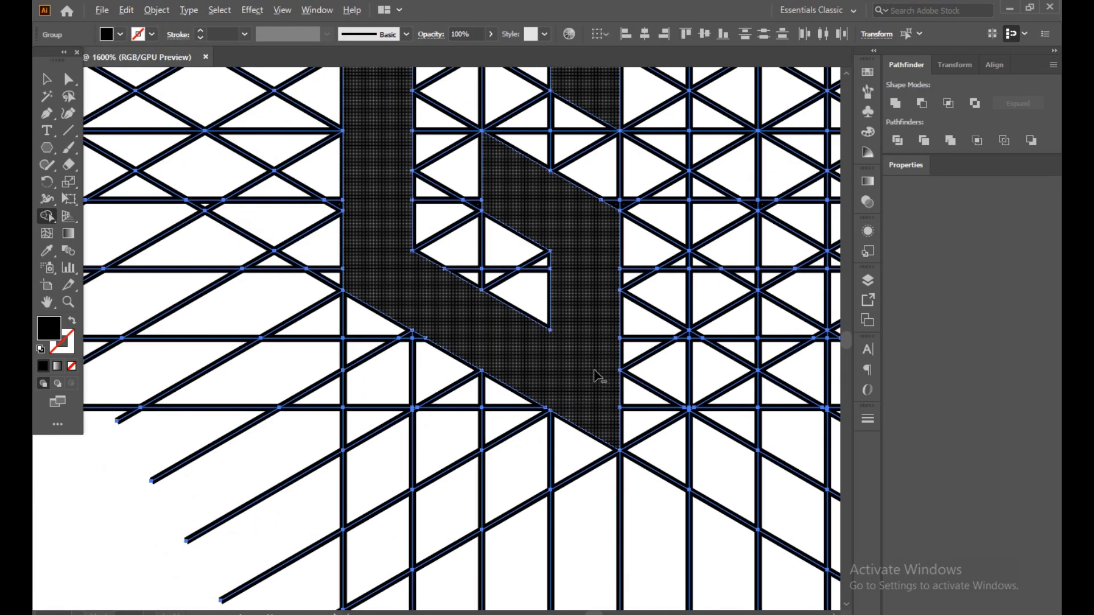
{"action": "scroll", "coordinate": [596, 373], "scroll_direction": "up", "scroll_amount": 2}
{"action": "scroll", "coordinate": [594, 361], "scroll_direction": "down", "scroll_amount": 3}
Step: Build a second black shape right of the first by merging a top bar, a left vertical bar and a diagonal strip rising rightward
{"action": "left_click_drag", "start_coordinate": [558, 285], "coordinate": [577, 415]}
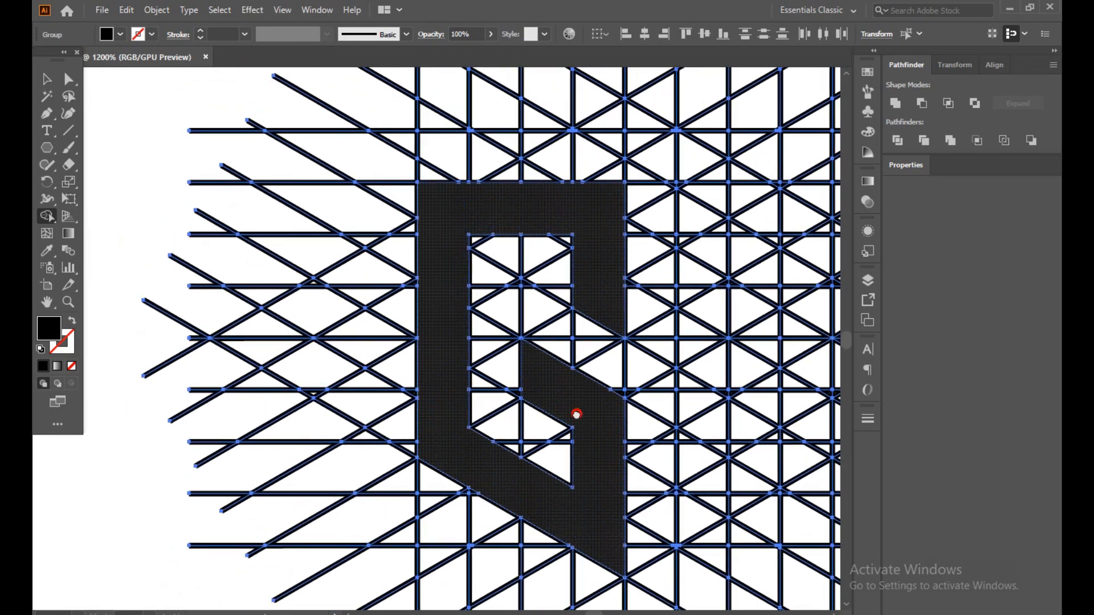
{"action": "left_click_drag", "start_coordinate": [588, 292], "coordinate": [575, 293]}
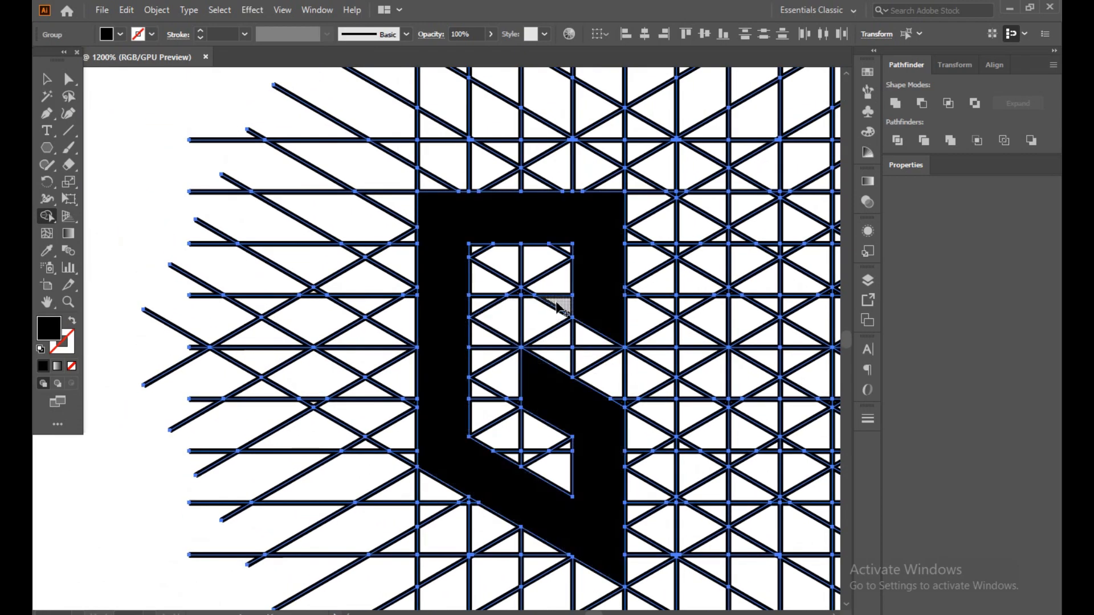
{"action": "scroll", "coordinate": [574, 267], "scroll_direction": "down", "scroll_amount": 2}
{"action": "scroll", "coordinate": [575, 268], "scroll_direction": "up", "scroll_amount": 2}
{"action": "mouse_move", "coordinate": [520, 142]}
{"action": "left_mouse_down"}
{"action": "mouse_move", "coordinate": [513, 421]}
{"action": "mouse_move", "coordinate": [530, 434]}
{"action": "mouse_move", "coordinate": [666, 320]}
{"action": "left_mouse_up"}
{"action": "mouse_move", "coordinate": [542, 159]}
{"action": "left_mouse_down"}
{"action": "mouse_move", "coordinate": [649, 149]}
{"action": "mouse_move", "coordinate": [658, 158]}
{"action": "left_mouse_up"}
{"action": "left_click_drag", "start_coordinate": [687, 194], "coordinate": [687, 194]}
{"action": "mouse_move", "coordinate": [605, 183]}
{"action": "left_mouse_down"}
{"action": "mouse_move", "coordinate": [534, 192]}
{"action": "mouse_move", "coordinate": [544, 285]}
{"action": "left_mouse_up"}
{"action": "left_click", "coordinate": [554, 416]}
{"action": "left_click_drag", "start_coordinate": [691, 290], "coordinate": [691, 270]}
{"action": "left_click_drag", "start_coordinate": [601, 328], "coordinate": [603, 347]}
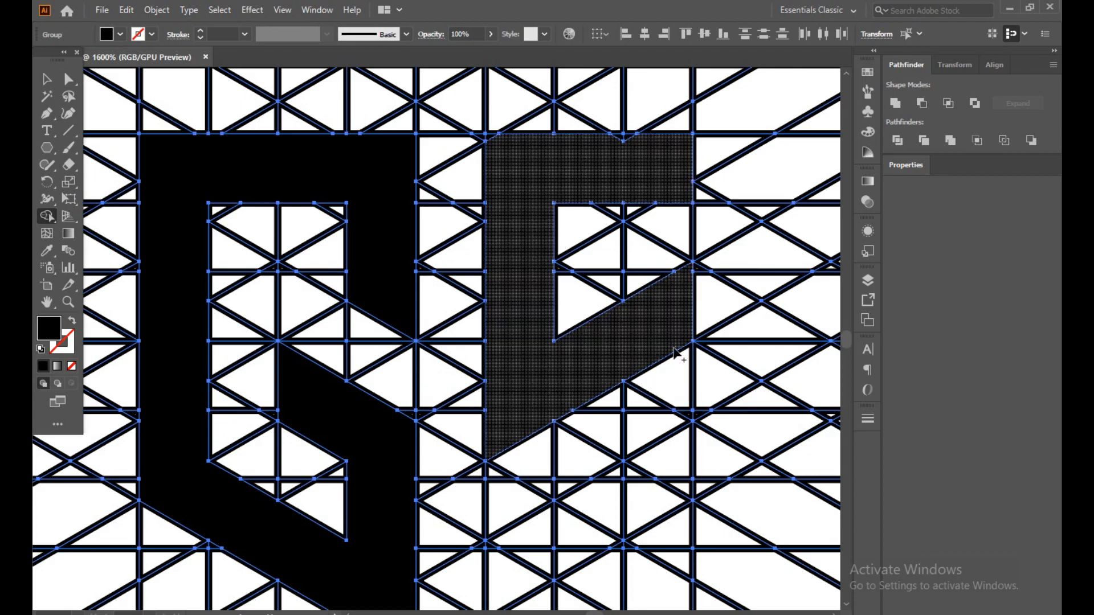
Step: Merge a vertical bar below the second shape's right end and a diagonal strip from it to the first shape's bottom tip
{"action": "mouse_move", "coordinate": [669, 370]}
{"action": "left_mouse_down"}
{"action": "mouse_move", "coordinate": [660, 443]}
{"action": "mouse_move", "coordinate": [678, 487]}
{"action": "mouse_move", "coordinate": [640, 472]}
{"action": "mouse_move", "coordinate": [634, 405]}
{"action": "left_mouse_up"}
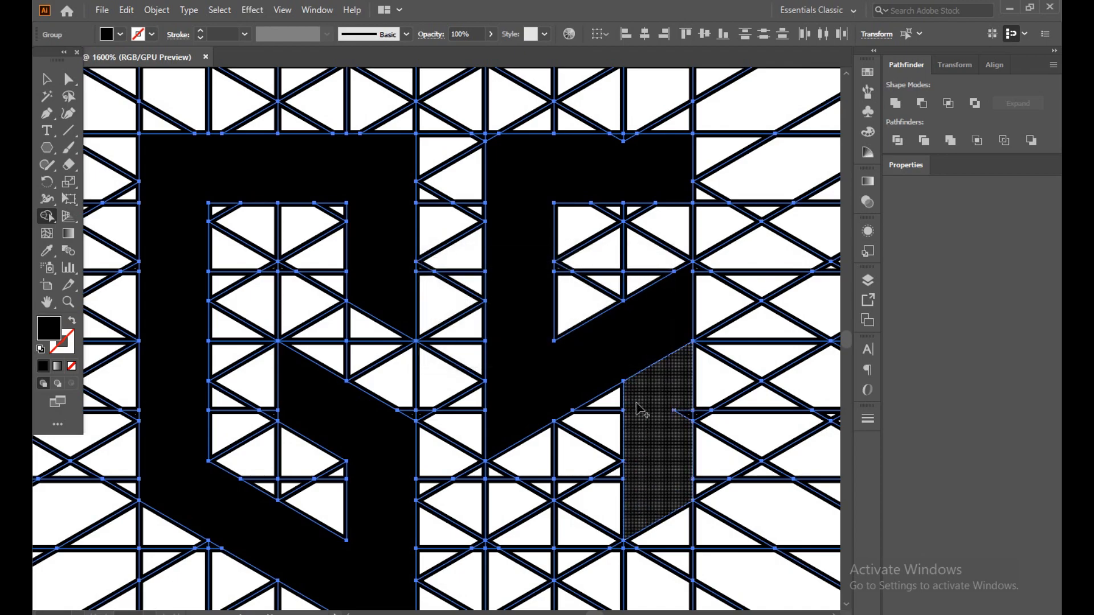
{"action": "mouse_move", "coordinate": [662, 457]}
{"action": "left_mouse_down"}
{"action": "mouse_move", "coordinate": [697, 295]}
{"action": "mouse_move", "coordinate": [688, 335]}
{"action": "mouse_move", "coordinate": [629, 403]}
{"action": "mouse_move", "coordinate": [469, 519]}
{"action": "left_mouse_up"}
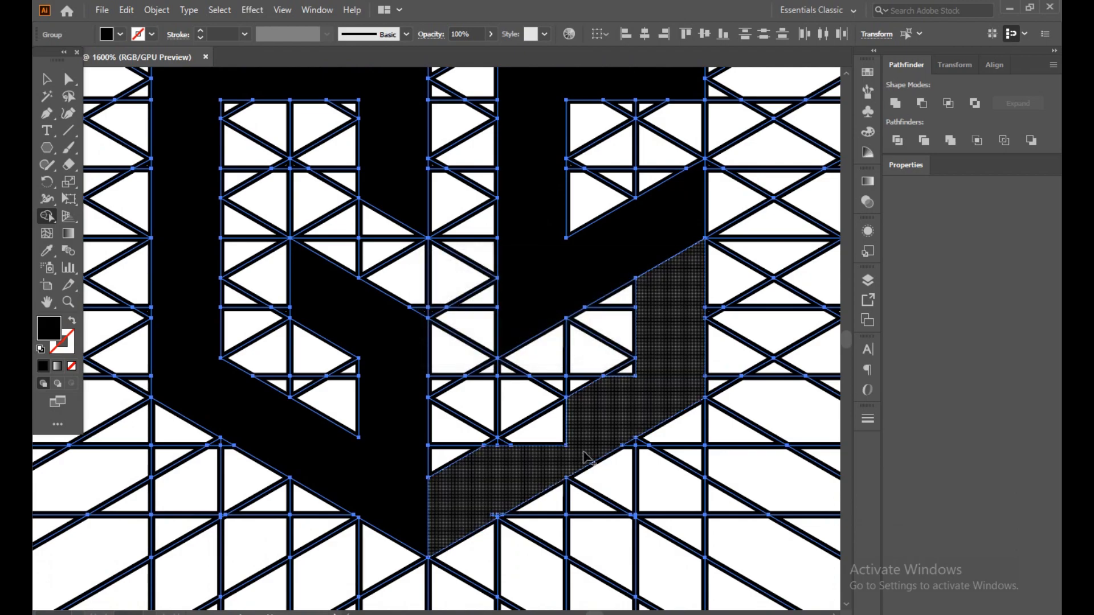
{"action": "mouse_move", "coordinate": [503, 458]}
{"action": "left_mouse_down"}
{"action": "mouse_move", "coordinate": [526, 440]}
{"action": "mouse_move", "coordinate": [513, 449]}
{"action": "left_mouse_up"}
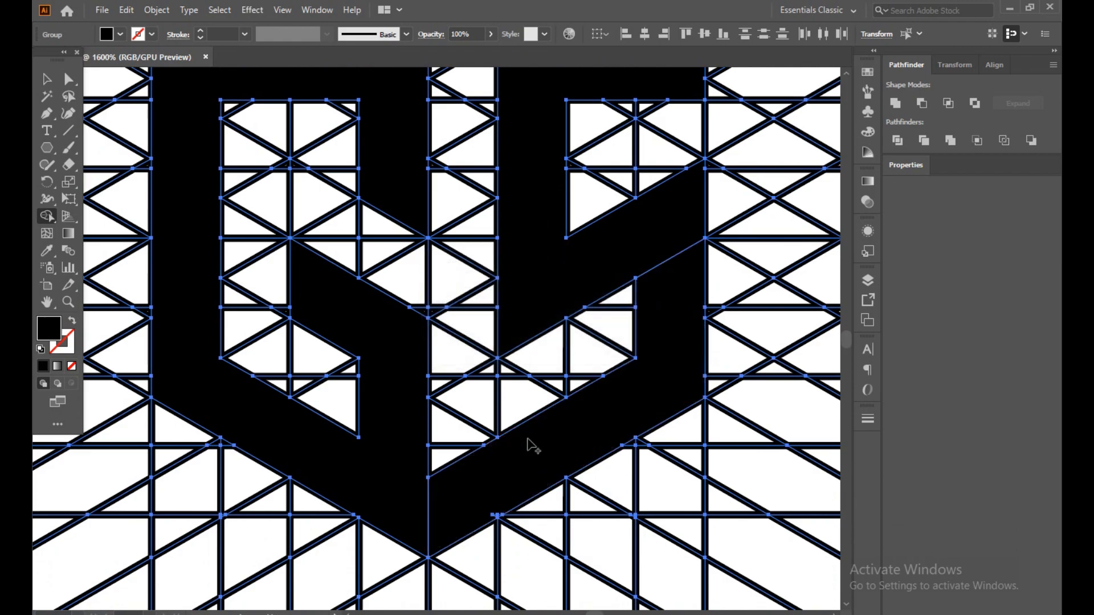
Step: Merge the new lower strip with the black shape above it into a single S-shaped piece
{"action": "scroll", "coordinate": [602, 422], "scroll_direction": "down", "scroll_amount": 3}
{"action": "scroll", "coordinate": [603, 422], "scroll_direction": "up", "scroll_amount": 1}
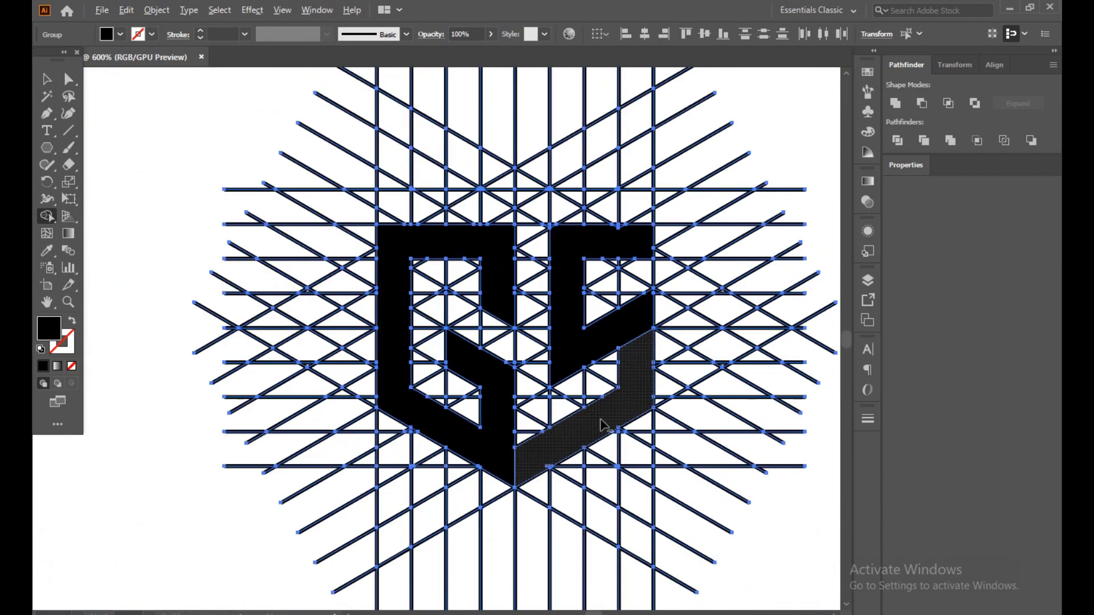
{"action": "left_click", "coordinate": [644, 393]}
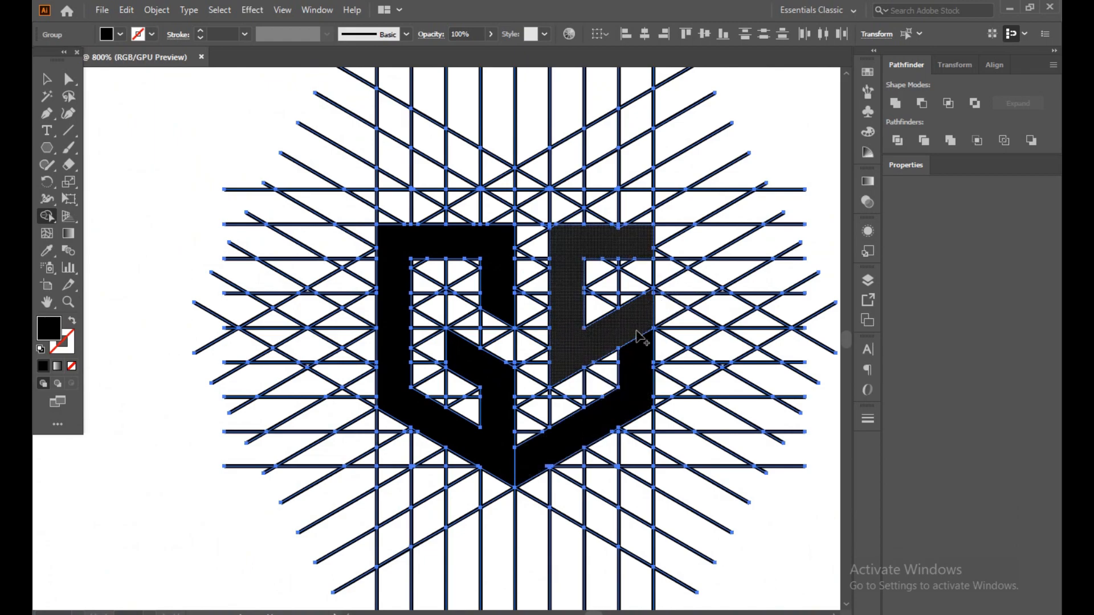
{"action": "mouse_move", "coordinate": [637, 329]}
{"action": "left_mouse_down"}
{"action": "mouse_move", "coordinate": [635, 317]}
{"action": "mouse_move", "coordinate": [639, 354]}
{"action": "left_mouse_up"}
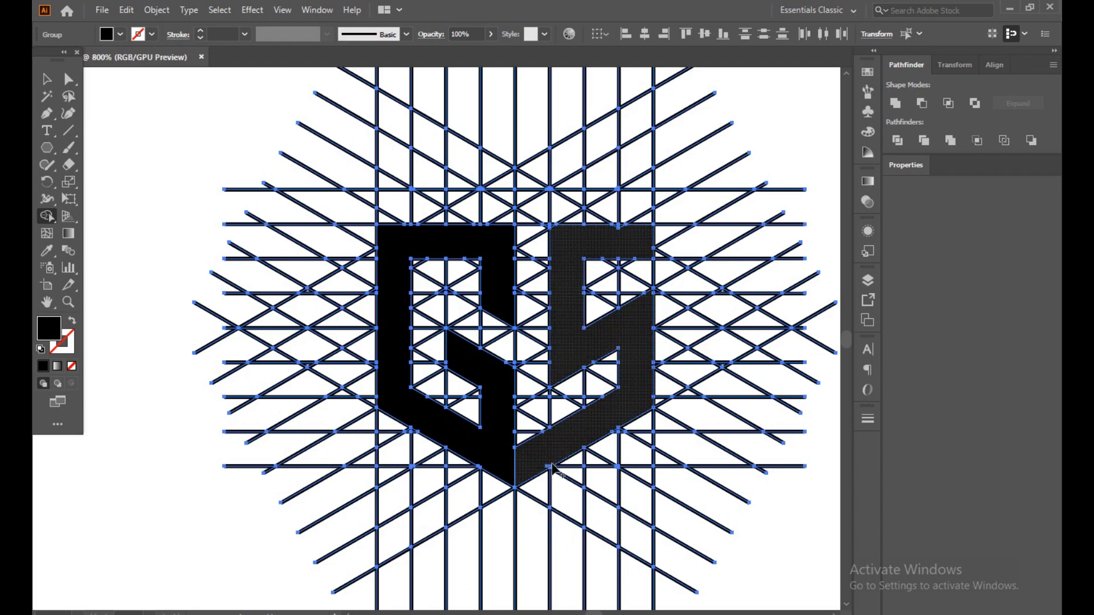
{"action": "scroll", "coordinate": [547, 430], "scroll_direction": "up", "scroll_amount": 5}
{"action": "mouse_move", "coordinate": [583, 411]}
{"action": "left_mouse_down"}
{"action": "mouse_move", "coordinate": [549, 442]}
{"action": "mouse_move", "coordinate": [565, 437]}
{"action": "mouse_move", "coordinate": [586, 398]}
{"action": "left_mouse_up"}
{"action": "scroll", "coordinate": [586, 399], "scroll_direction": "down", "scroll_amount": 4}
{"action": "scroll", "coordinate": [654, 285], "scroll_direction": "up", "scroll_amount": 3}
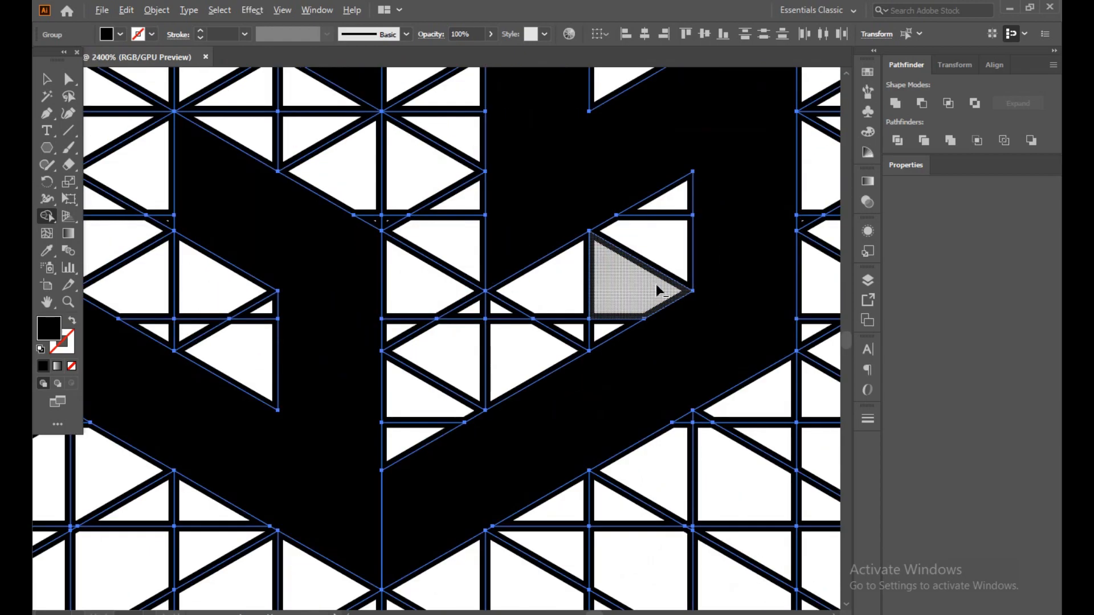
{"action": "scroll", "coordinate": [655, 287], "scroll_direction": "down", "scroll_amount": 5}
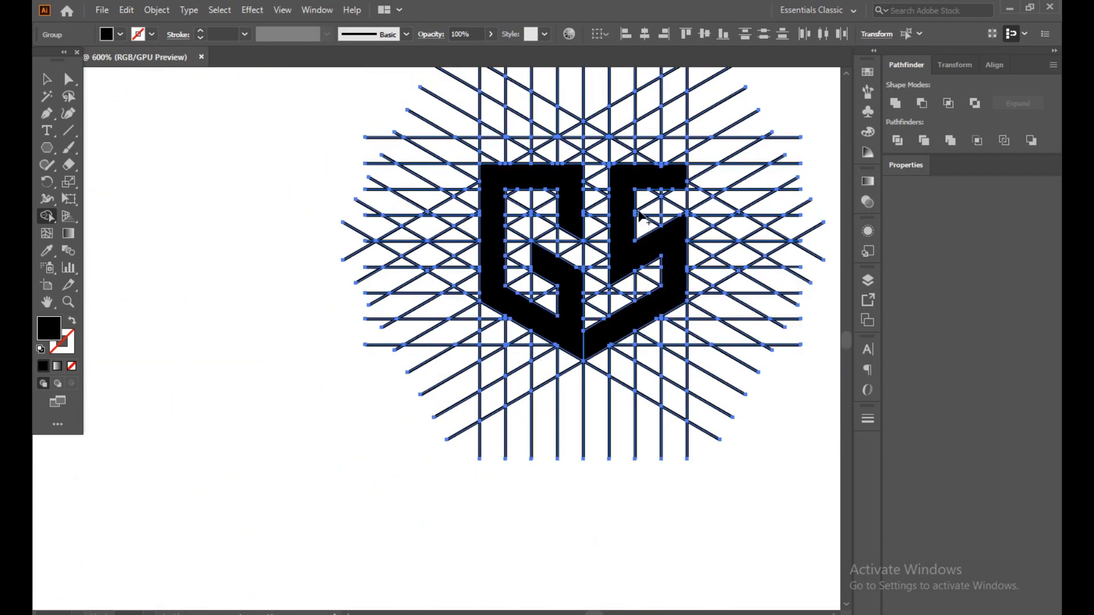
Step: Merge the small notches along the upper edge of the S shape's top bar to make the edge straight
{"action": "scroll", "coordinate": [655, 290], "scroll_direction": "up", "scroll_amount": 5}
{"action": "scroll", "coordinate": [586, 415], "scroll_direction": "up", "scroll_amount": 2}
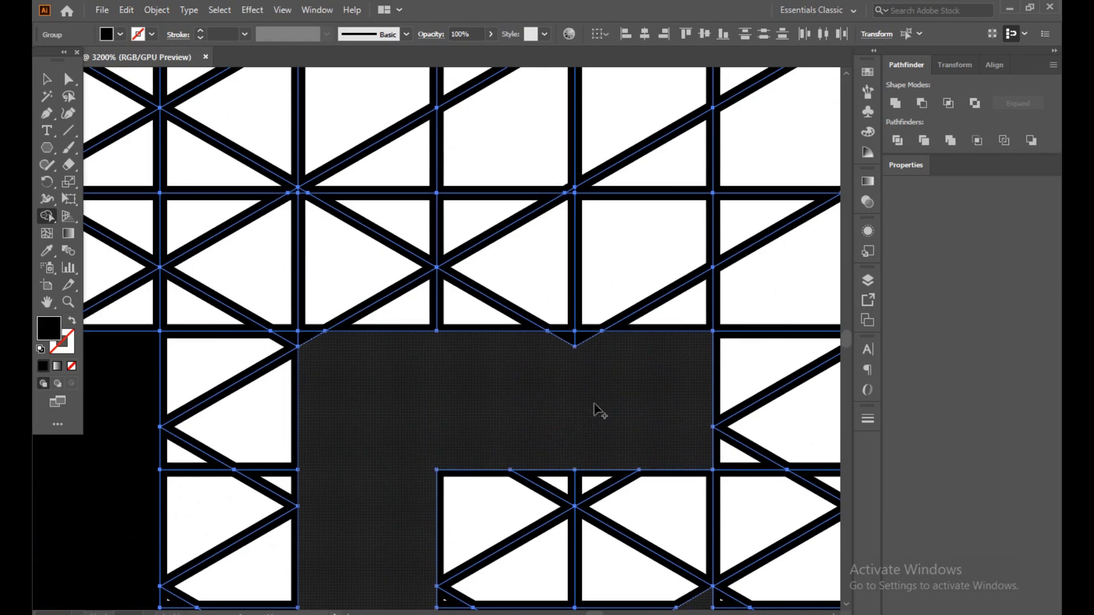
{"action": "scroll", "coordinate": [586, 361], "scroll_direction": "up", "scroll_amount": 3}
{"action": "left_click_drag", "start_coordinate": [665, 425], "coordinate": [540, 420]}
{"action": "scroll", "coordinate": [540, 422], "scroll_direction": "down", "scroll_amount": 4}
{"action": "scroll", "coordinate": [455, 448], "scroll_direction": "up", "scroll_amount": 3}
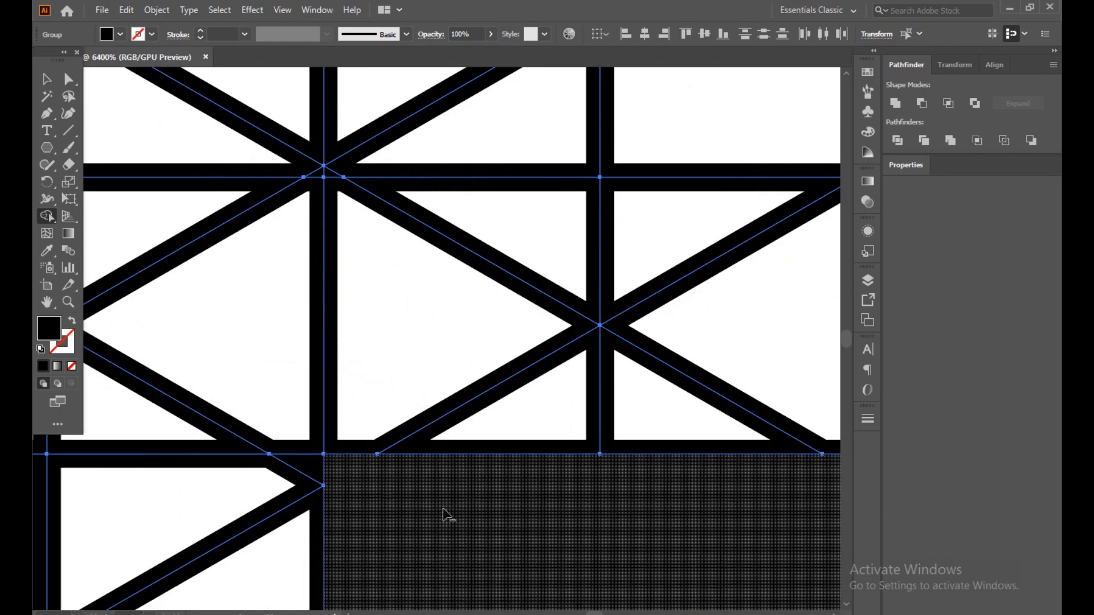
{"action": "scroll", "coordinate": [447, 514], "scroll_direction": "down", "scroll_amount": 4}
{"action": "left_click_drag", "start_coordinate": [517, 518], "coordinate": [559, 232]}
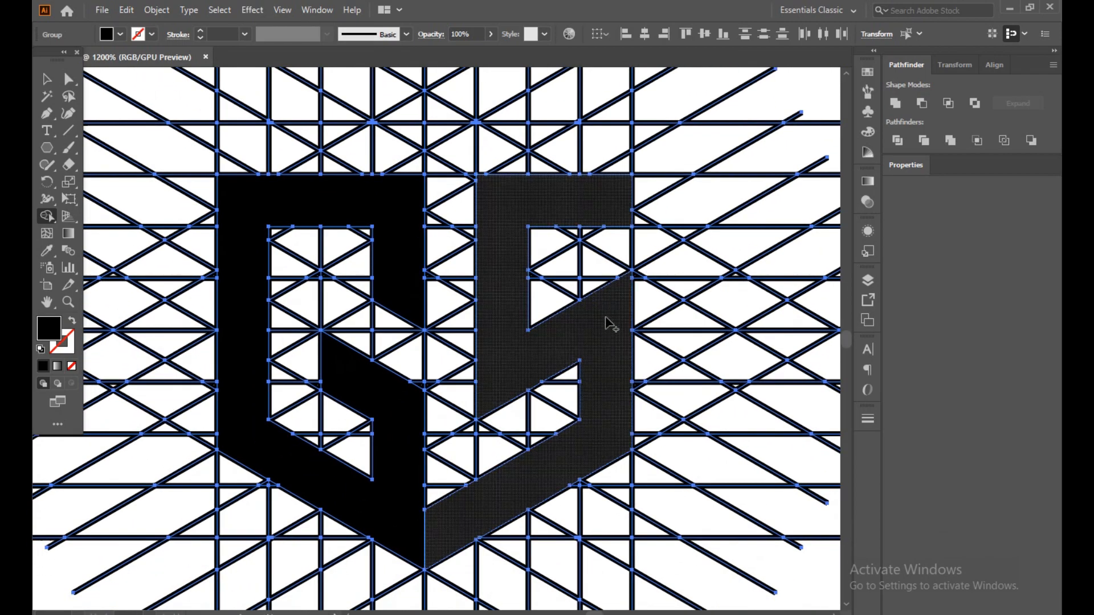
{"action": "scroll", "coordinate": [625, 300], "scroll_direction": "up", "scroll_amount": 4}
{"action": "scroll", "coordinate": [595, 345], "scroll_direction": "down", "scroll_amount": 3}
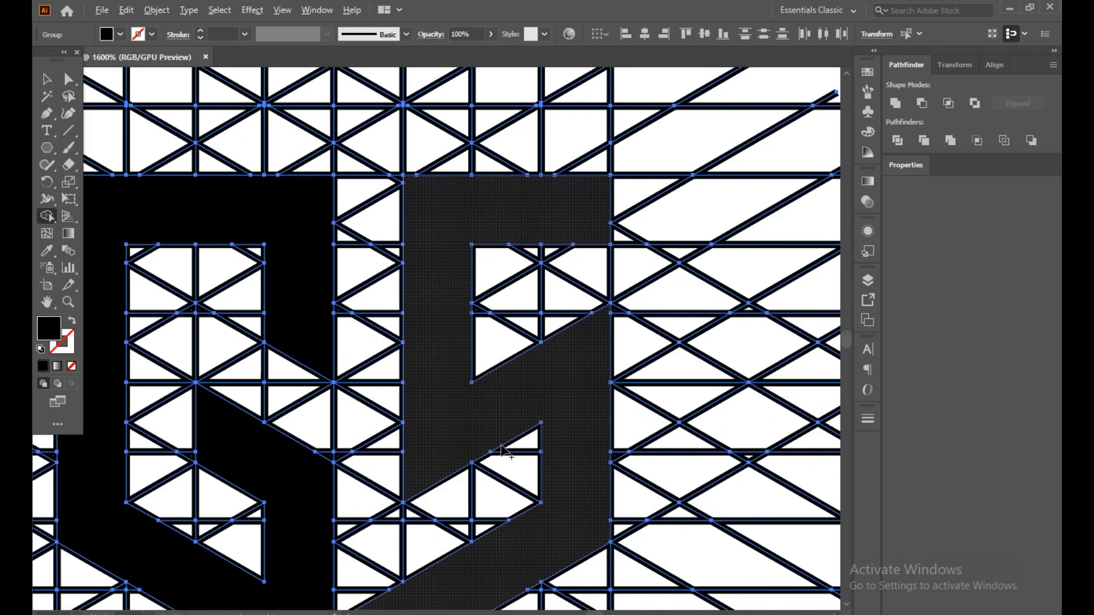
{"action": "scroll", "coordinate": [442, 470], "scroll_direction": "down", "scroll_amount": 2}
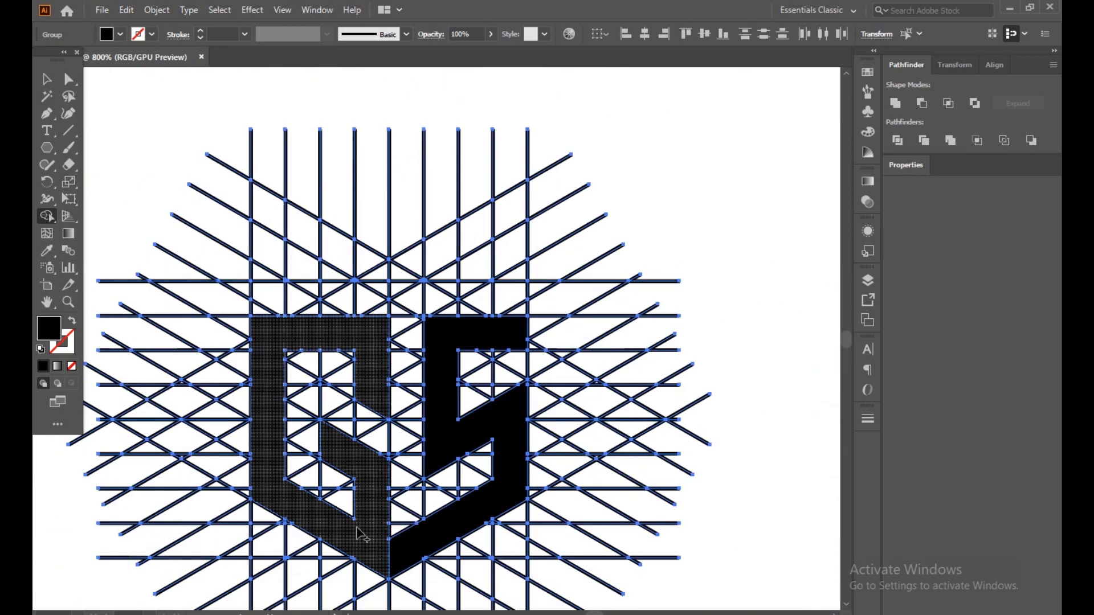
{"action": "left_click", "coordinate": [272, 436]}
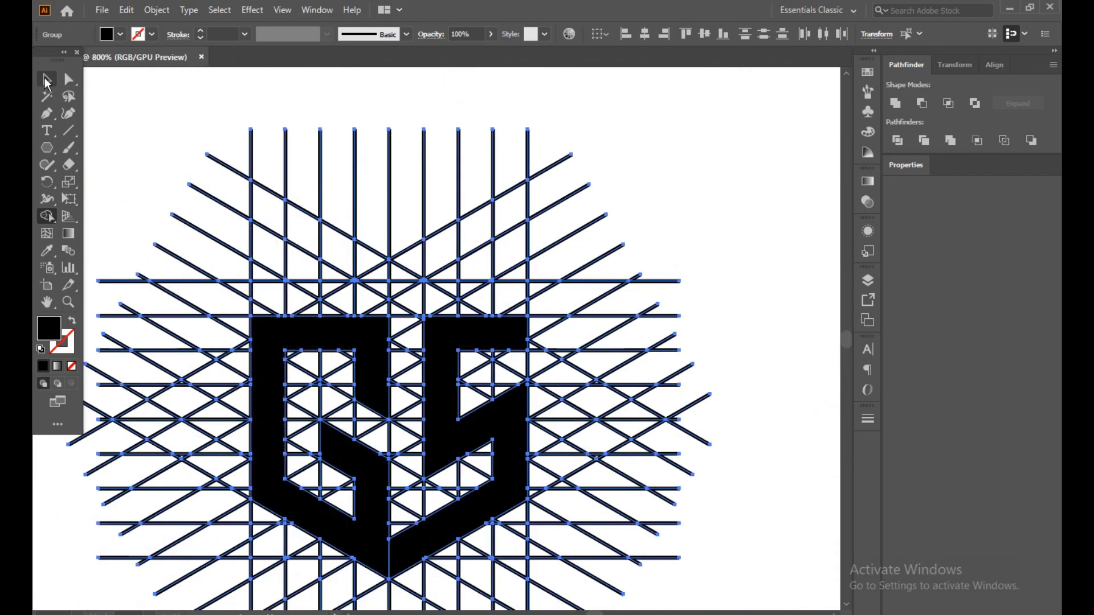
Step: Select the group holding the black letter shapes and ungroup it
{"action": "left_click", "coordinate": [48, 80]}
{"action": "left_click", "coordinate": [761, 152]}
{"action": "left_click", "coordinate": [508, 437]}
{"action": "right_click", "coordinate": [509, 434]}
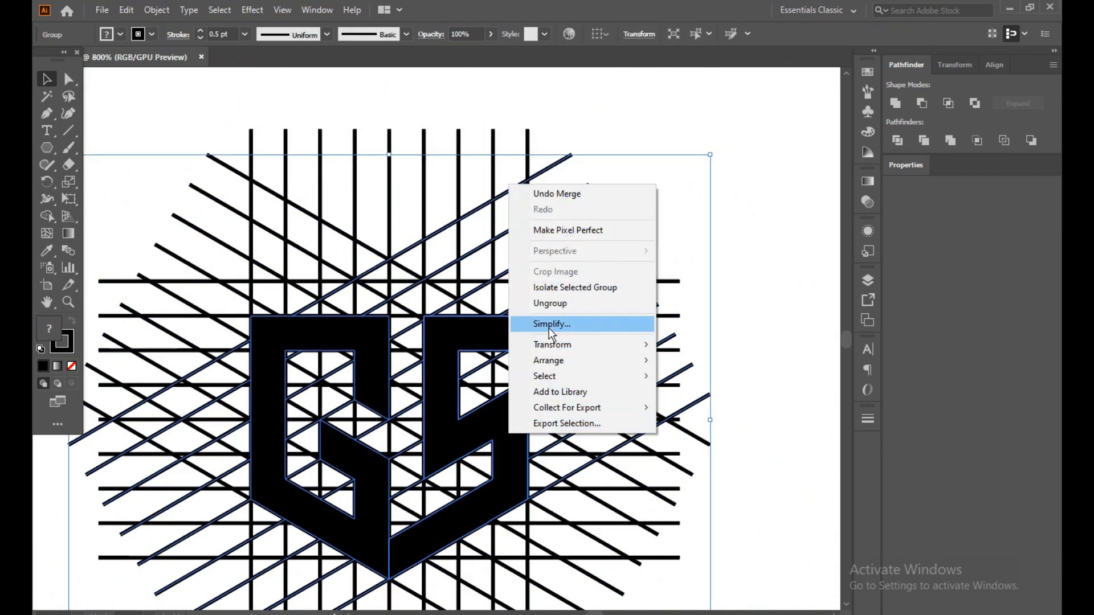
{"action": "left_click", "coordinate": [559, 305]}
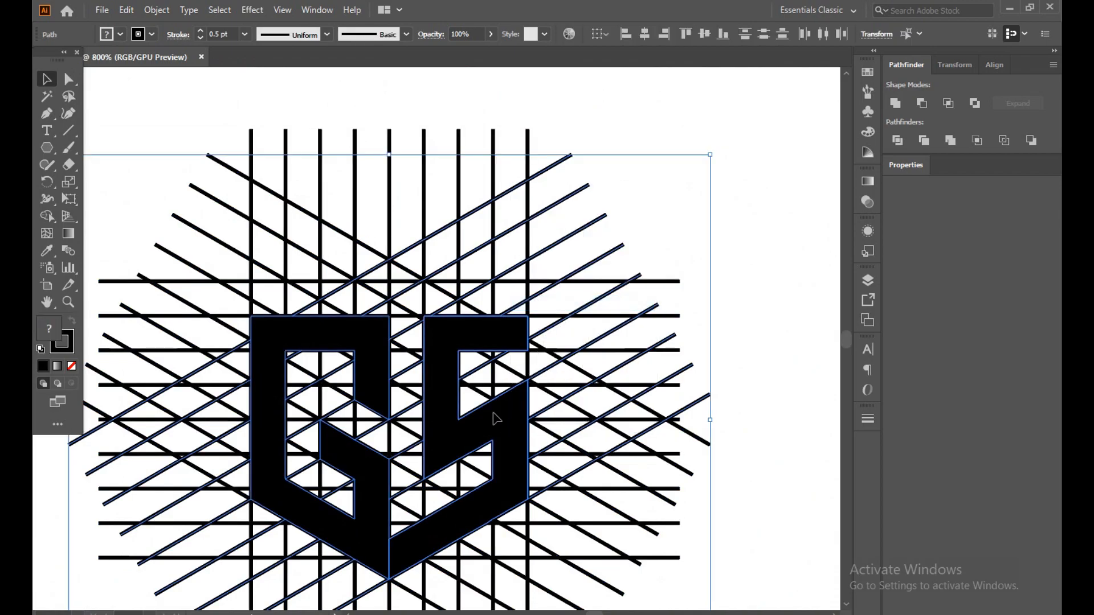
Step: Try to move the G and S shapes off the line grid to the upper right
{"action": "left_click", "coordinate": [363, 462], "text": "shift"}
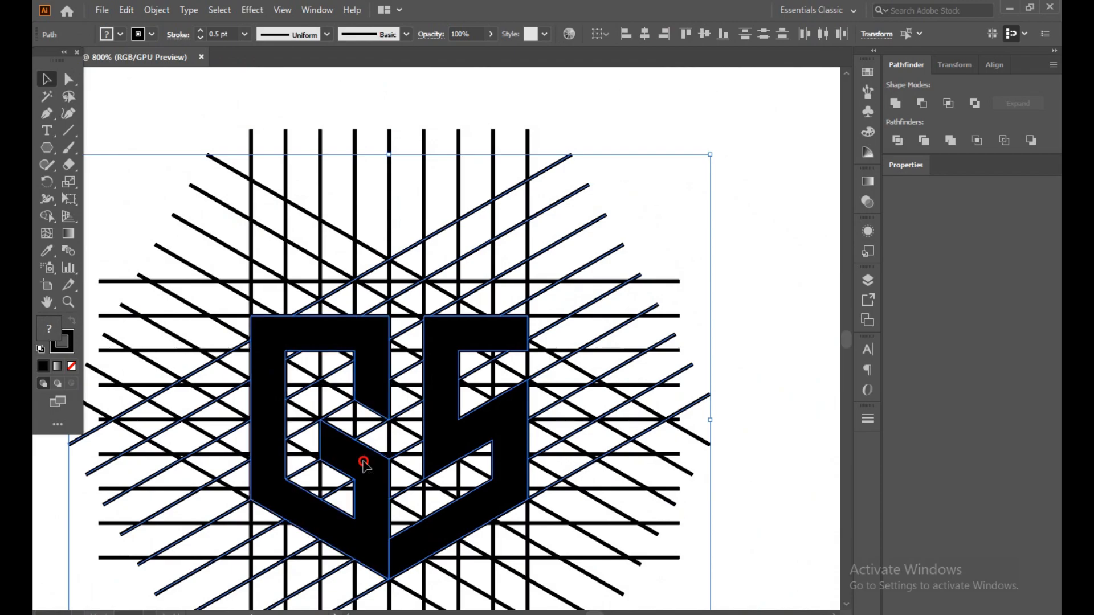
{"action": "left_click", "coordinate": [507, 453], "text": "shift"}
{"action": "left_click", "coordinate": [379, 486], "text": "shift"}
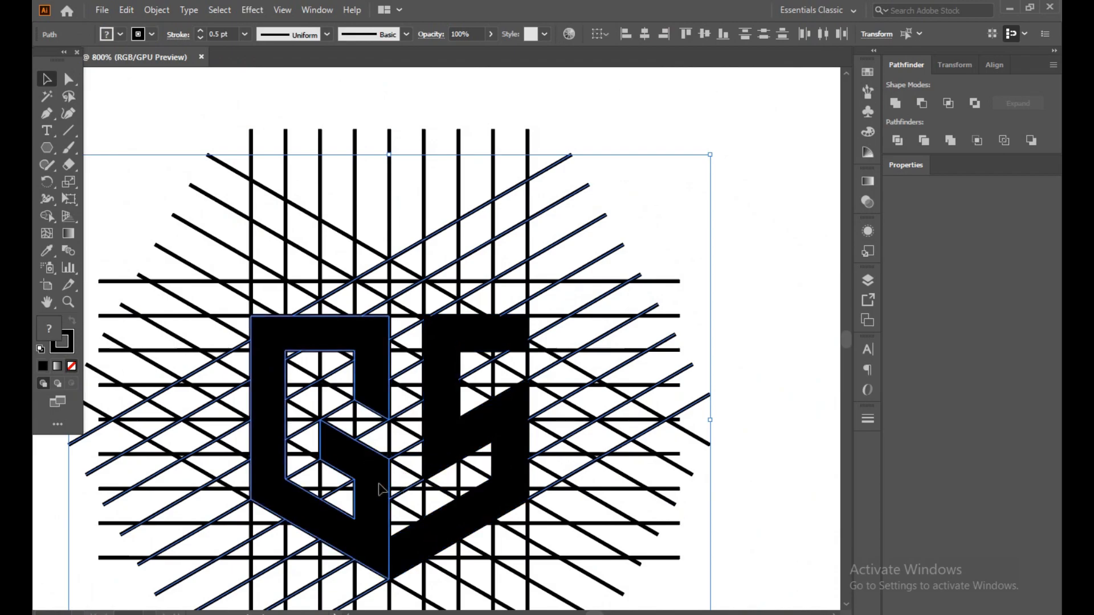
{"action": "left_click", "coordinate": [458, 521], "text": "shift"}
{"action": "scroll", "coordinate": [460, 522], "scroll_direction": "down", "scroll_amount": 2}
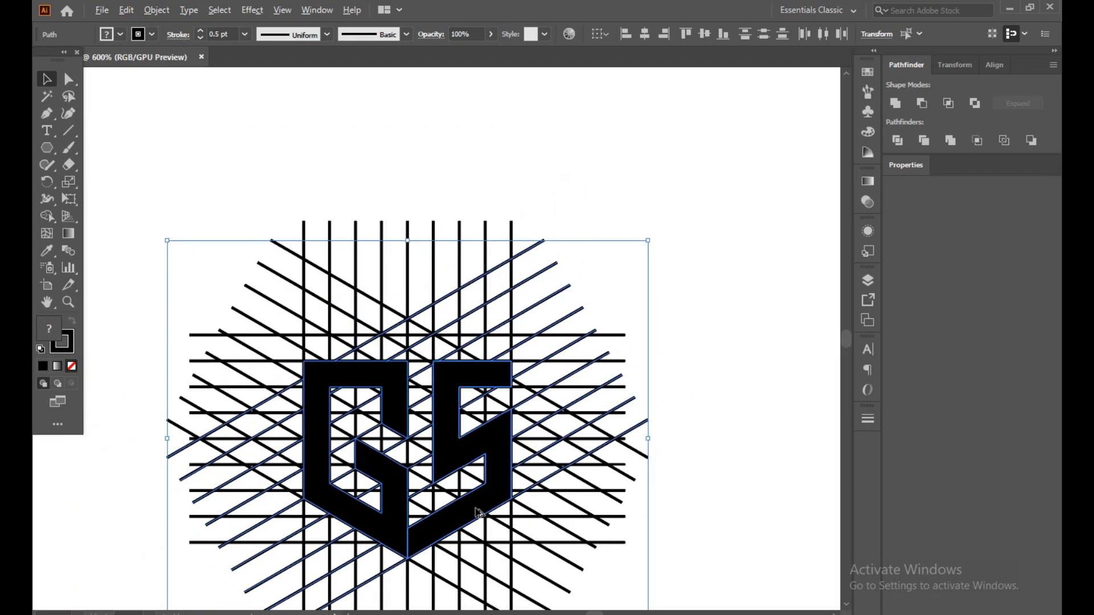
{"action": "left_click_drag", "start_coordinate": [476, 509], "coordinate": [745, 378]}
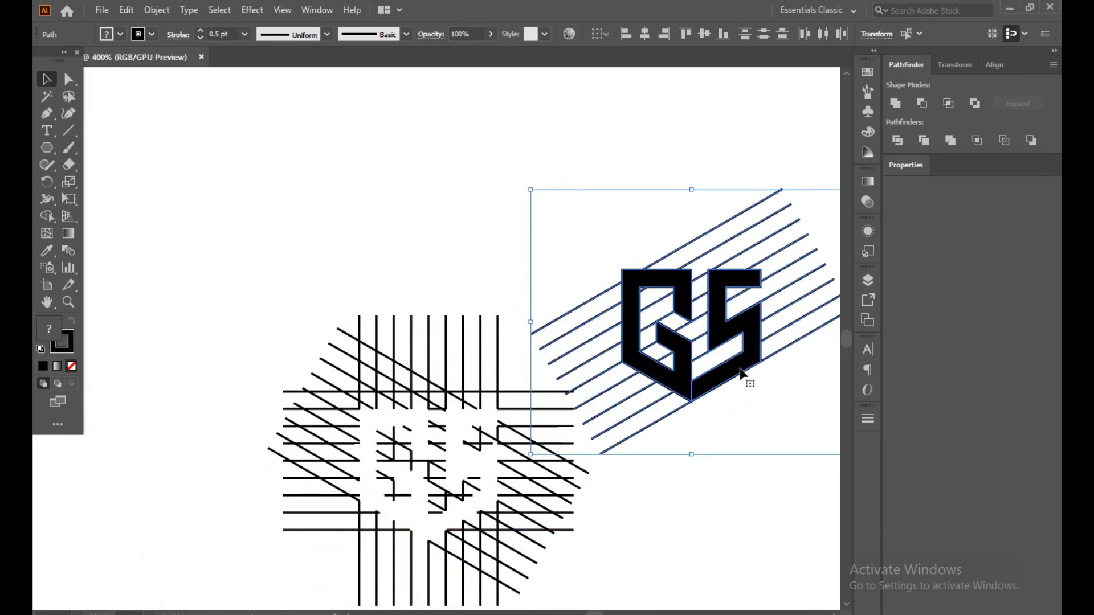
{"action": "key", "text": "ctrl+z"}
Step: Select only the G and S shapes and move them together off the grid to the empty area at its upper right
{"action": "left_click", "coordinate": [709, 406]}
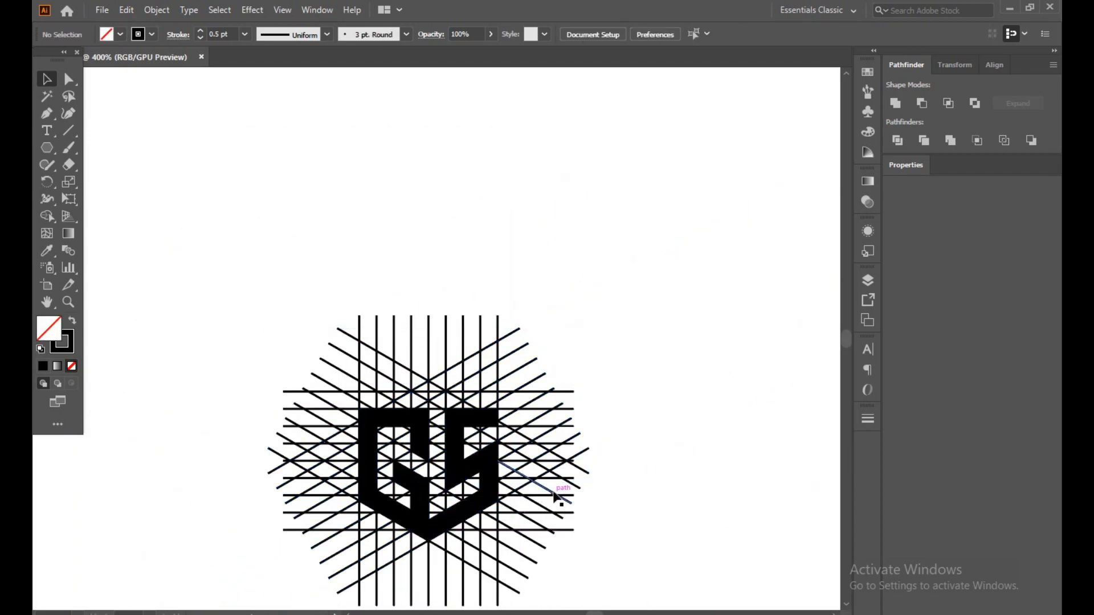
{"action": "left_click", "coordinate": [480, 504]}
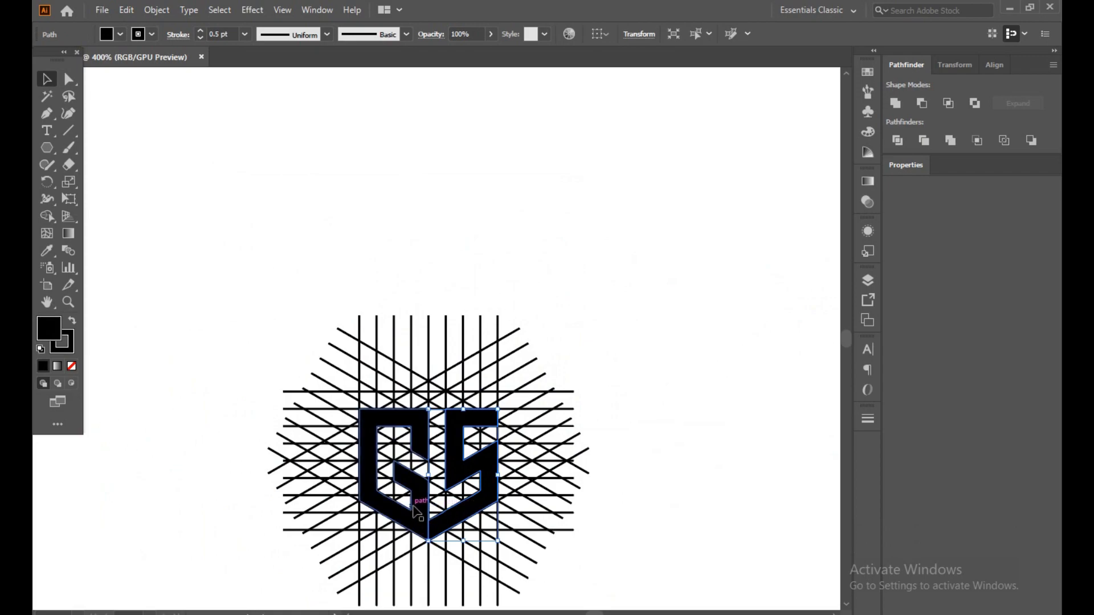
{"action": "left_click", "coordinate": [417, 511], "text": "shift"}
{"action": "left_click_drag", "start_coordinate": [478, 507], "coordinate": [722, 302]}
{"action": "left_click", "coordinate": [733, 429]}
Step: Delete all the remaining grid lines, including the leftover diagonal line at the bottom
{"action": "left_click_drag", "start_coordinate": [239, 364], "coordinate": [520, 536]}
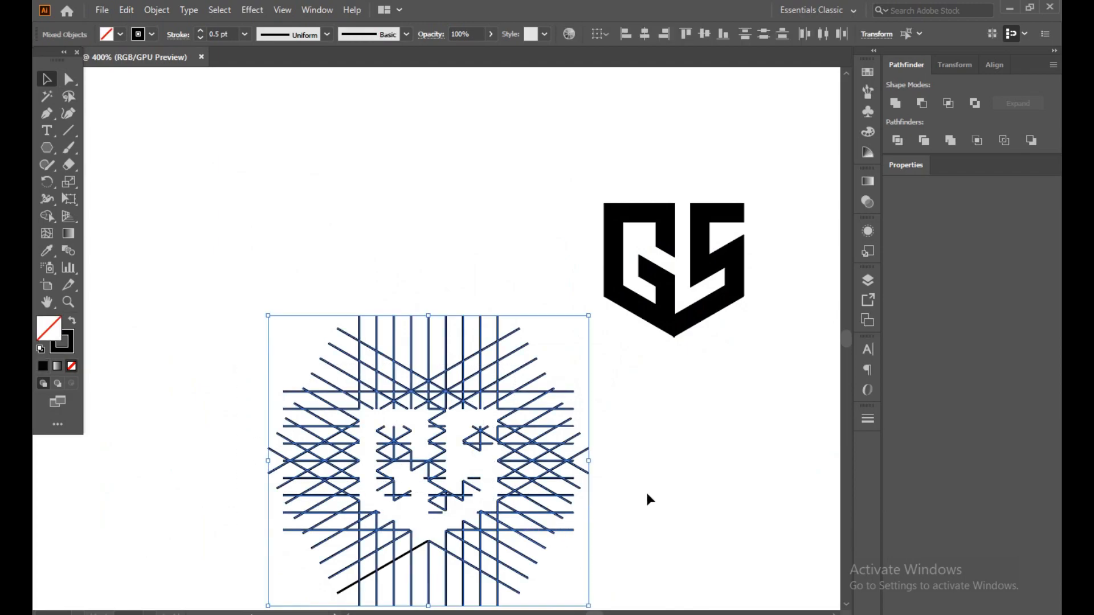
{"action": "key", "text": "Delete"}
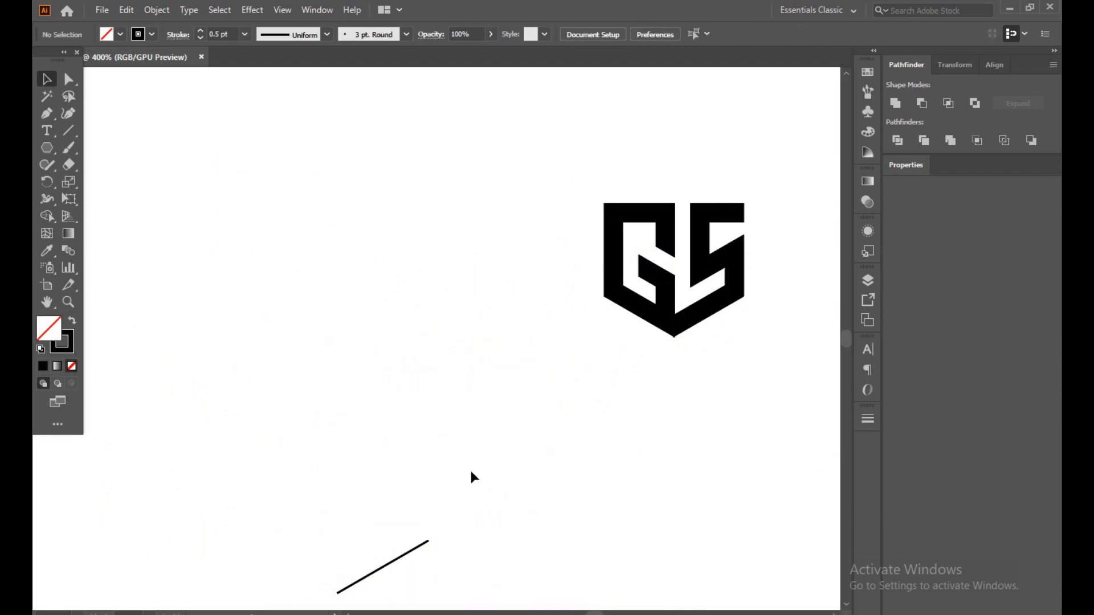
{"action": "left_click_drag", "start_coordinate": [425, 588], "coordinate": [427, 586]}
{"action": "key", "text": "Delete"}
{"action": "scroll", "coordinate": [706, 333], "scroll_direction": "up", "scroll_amount": 3}
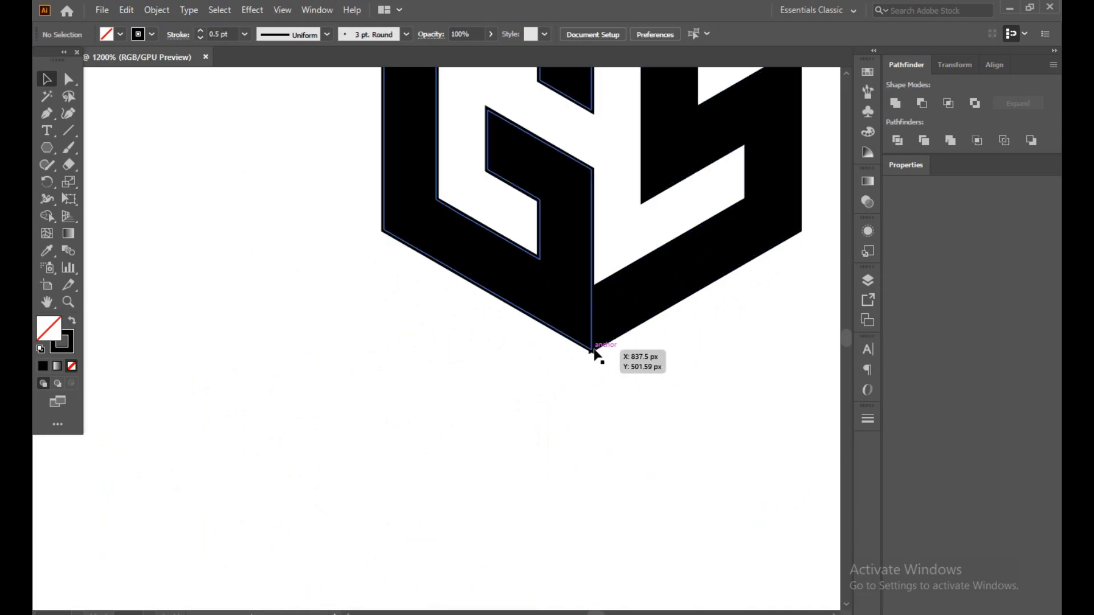
{"action": "left_click_drag", "start_coordinate": [607, 334], "coordinate": [652, 311]}
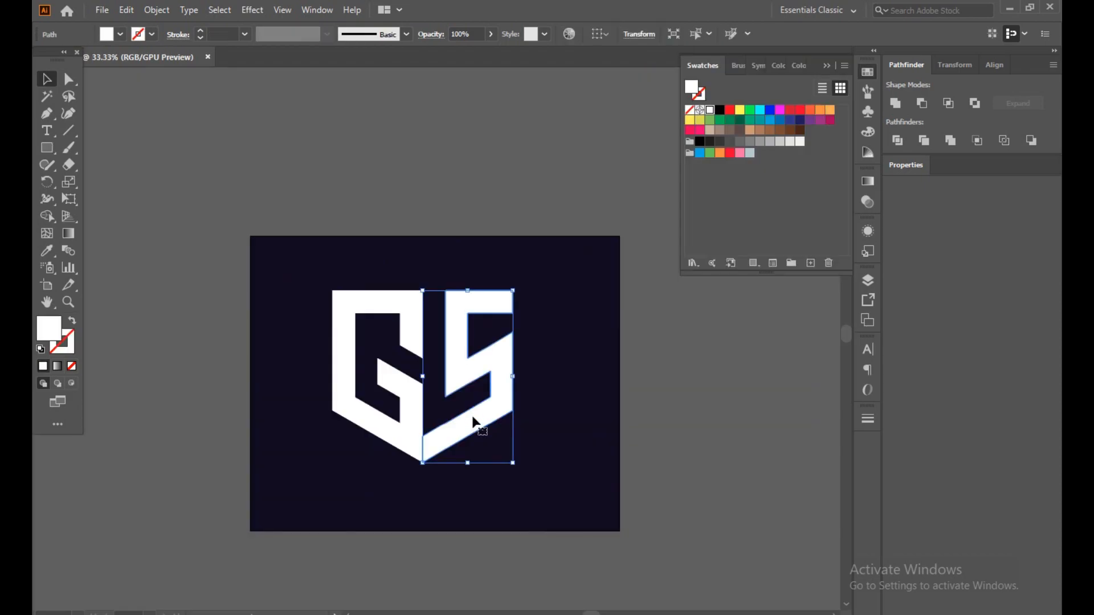
Step: Set the opacity of both white letter shapes to 81%
{"action": "left_click", "coordinate": [414, 437]}
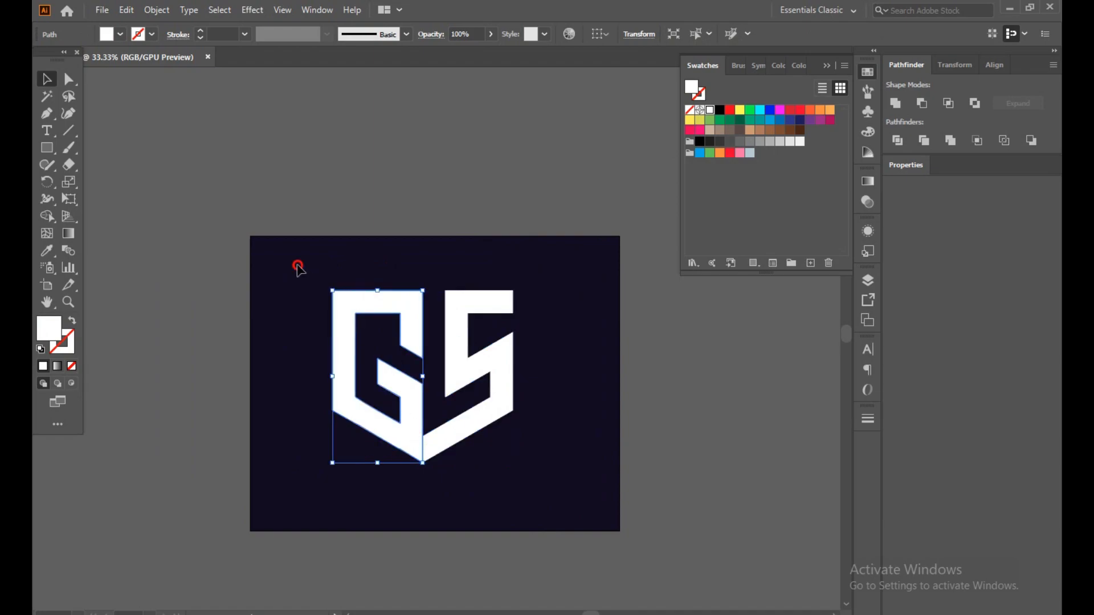
{"action": "left_click_drag", "start_coordinate": [297, 268], "coordinate": [516, 460]}
{"action": "left_click", "coordinate": [491, 35]}
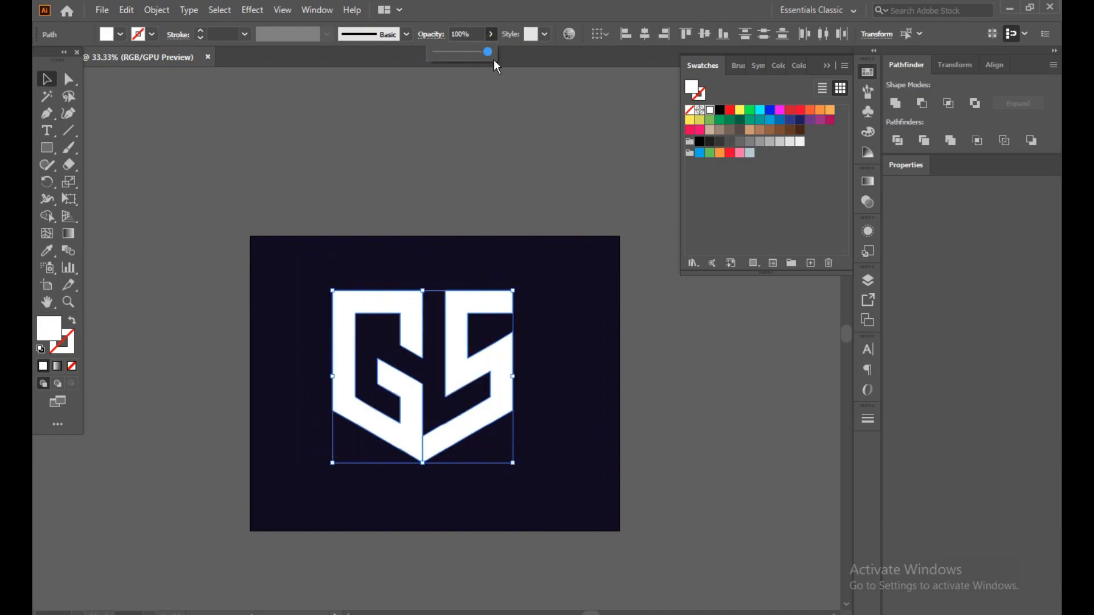
{"action": "left_click_drag", "start_coordinate": [485, 56], "coordinate": [446, 55]}
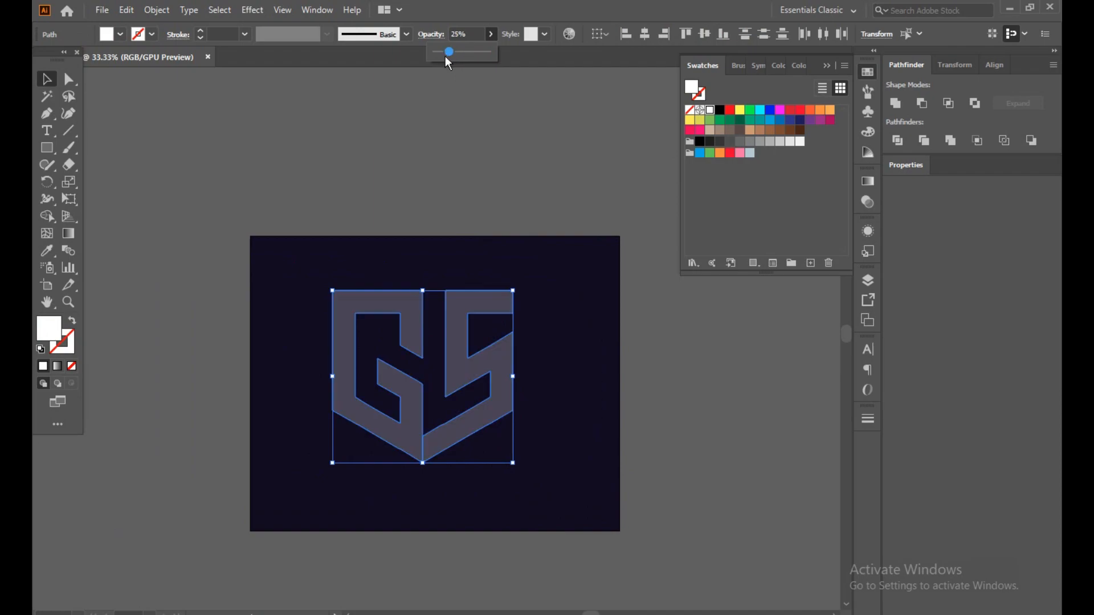
{"action": "left_click", "coordinate": [469, 58]}
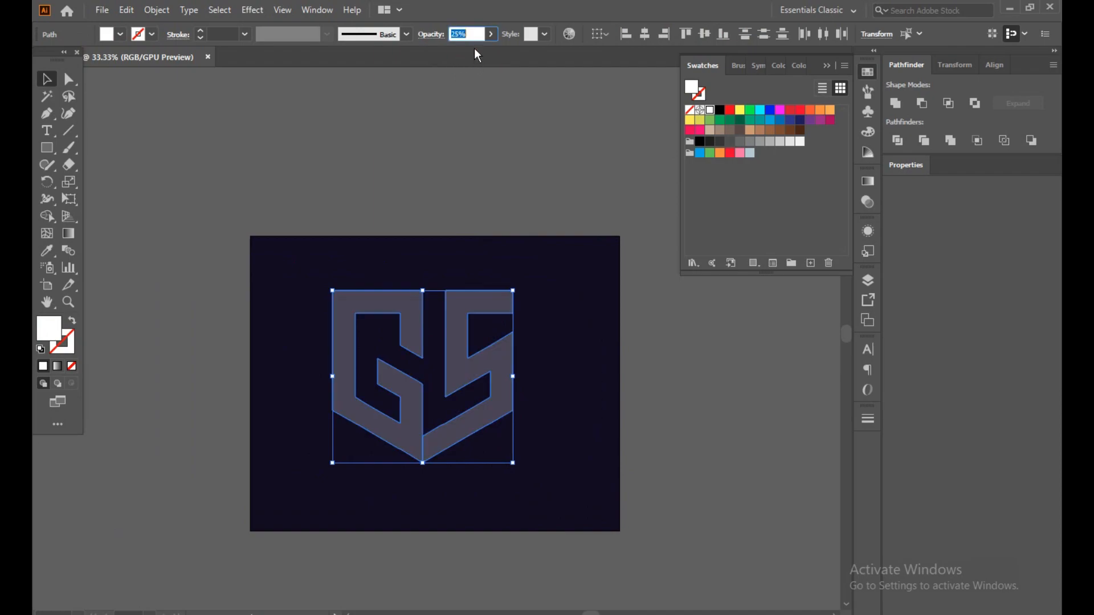
{"action": "left_click", "coordinate": [490, 39]}
{"action": "left_click_drag", "start_coordinate": [448, 51], "coordinate": [479, 56]}
{"action": "left_click", "coordinate": [440, 231]}
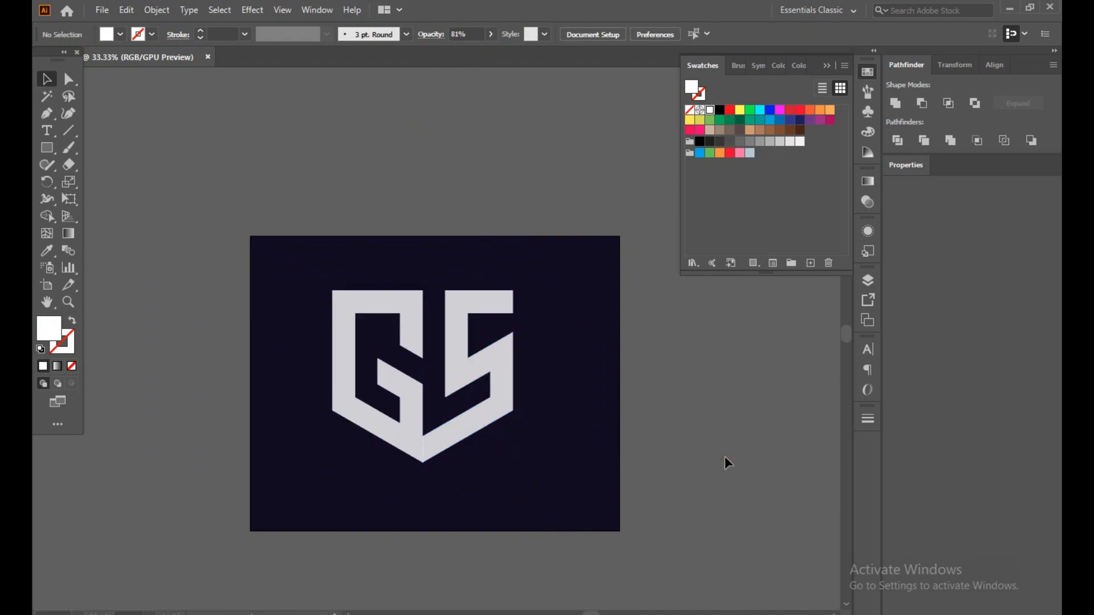
Step: Undo the recent opacity and fill changes on both letters, and fill the G shape with solid black
{"action": "left_click", "coordinate": [515, 412]}
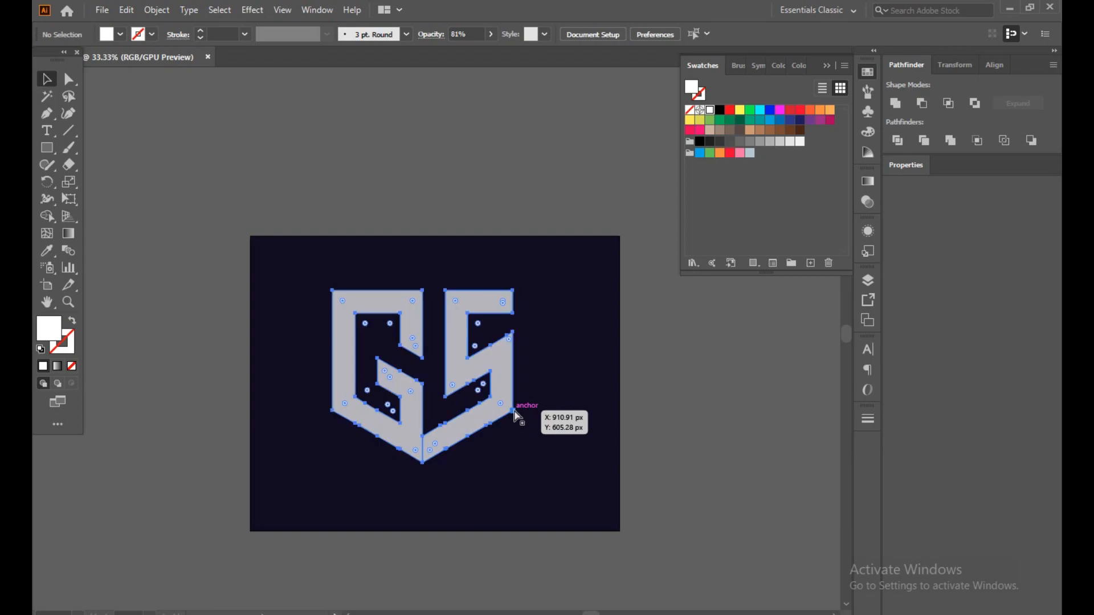
{"action": "key", "text": "ctrl+z"}
{"action": "key", "text": "ctrl+z"}
{"action": "key", "text": "ctrl+z"}
{"action": "key", "text": "ctrl+z"}
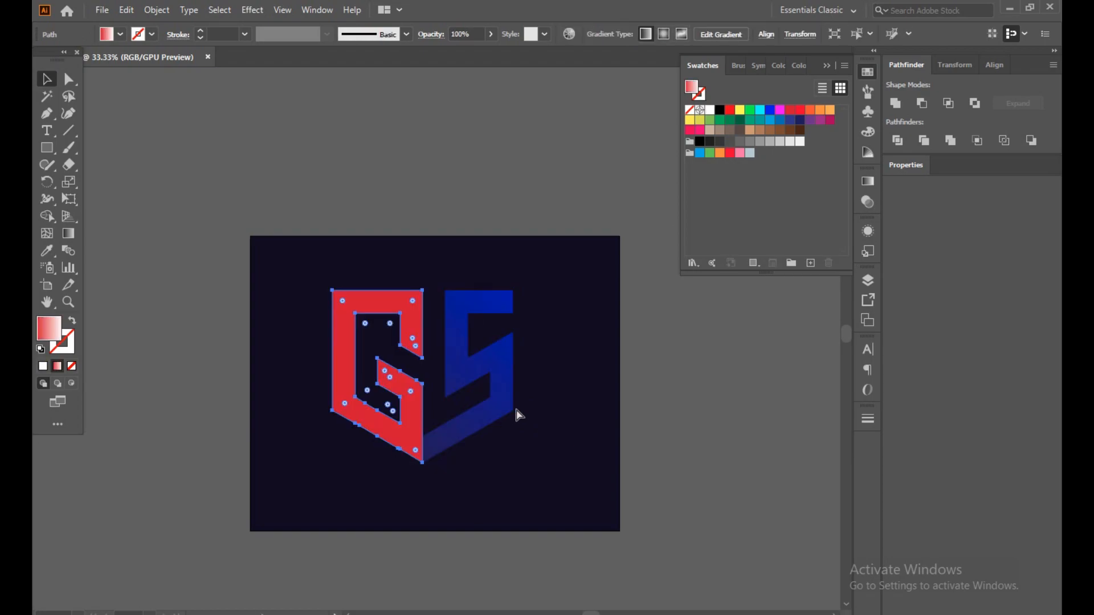
{"action": "key", "text": "ctrl+z"}
{"action": "key", "text": "ctrl+z"}
{"action": "key", "text": "ctrl+z"}
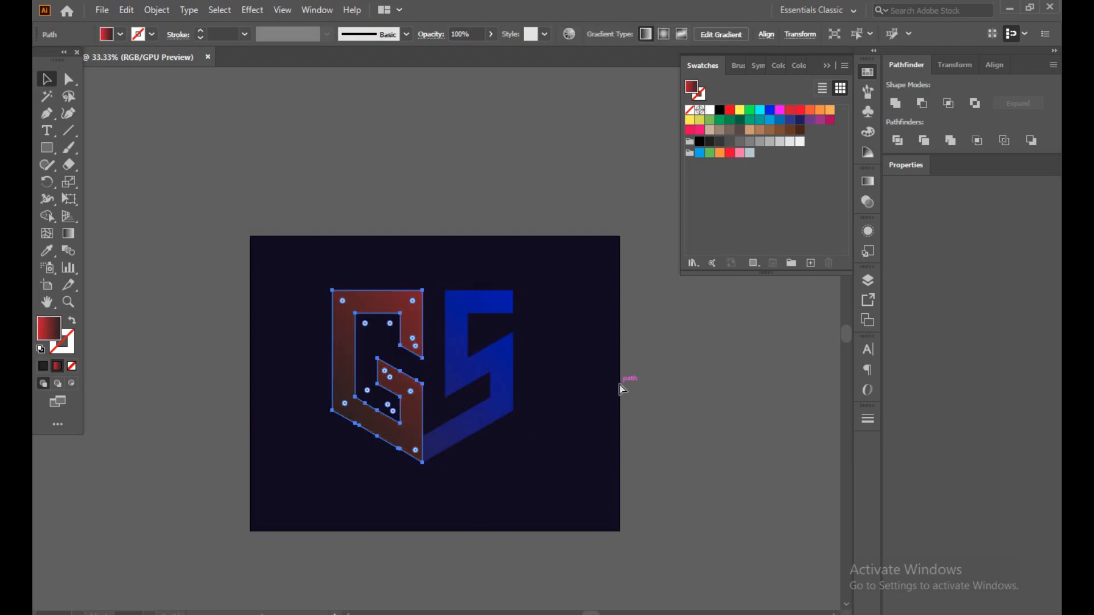
{"action": "left_click", "coordinate": [720, 110]}
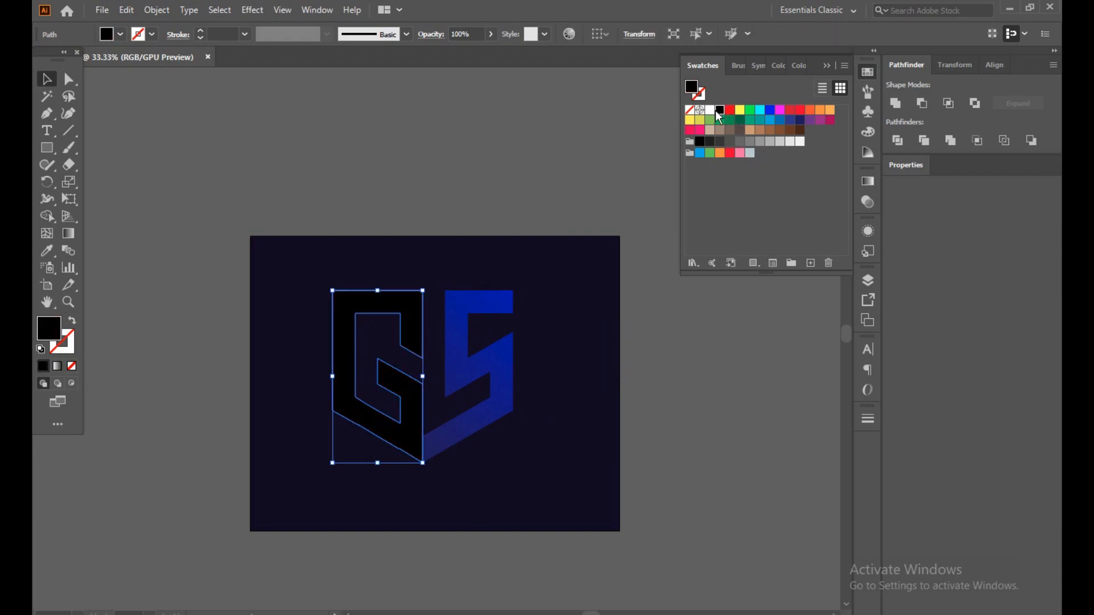
Step: Fill the G shape with the dark navy swatch
{"action": "left_click", "coordinate": [759, 388]}
{"action": "left_click", "coordinate": [424, 411]}
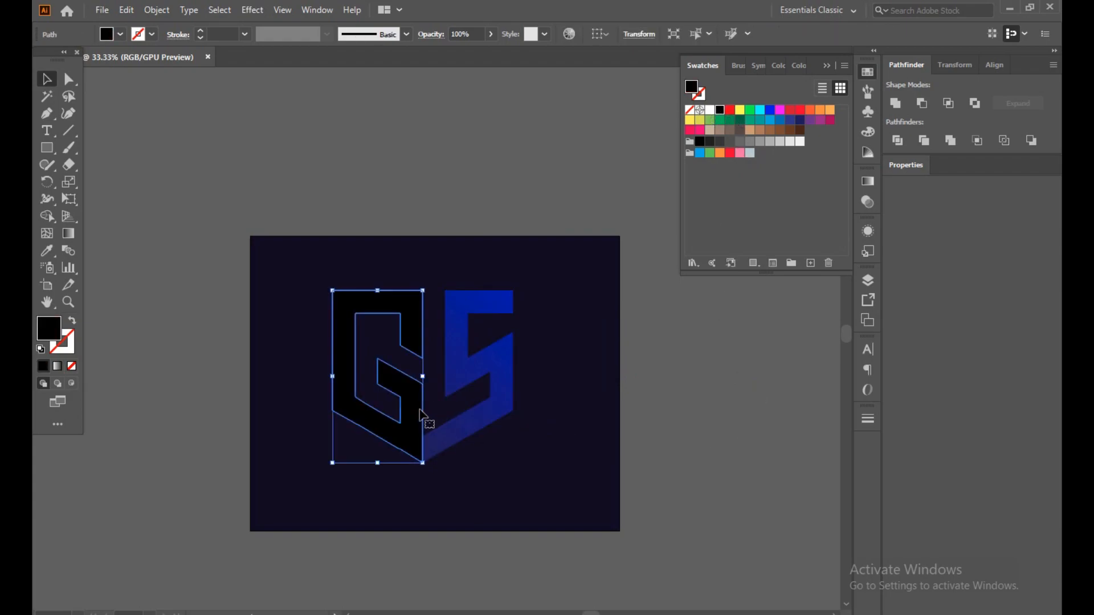
{"action": "left_click", "coordinate": [798, 121]}
{"action": "left_click", "coordinate": [740, 397]}
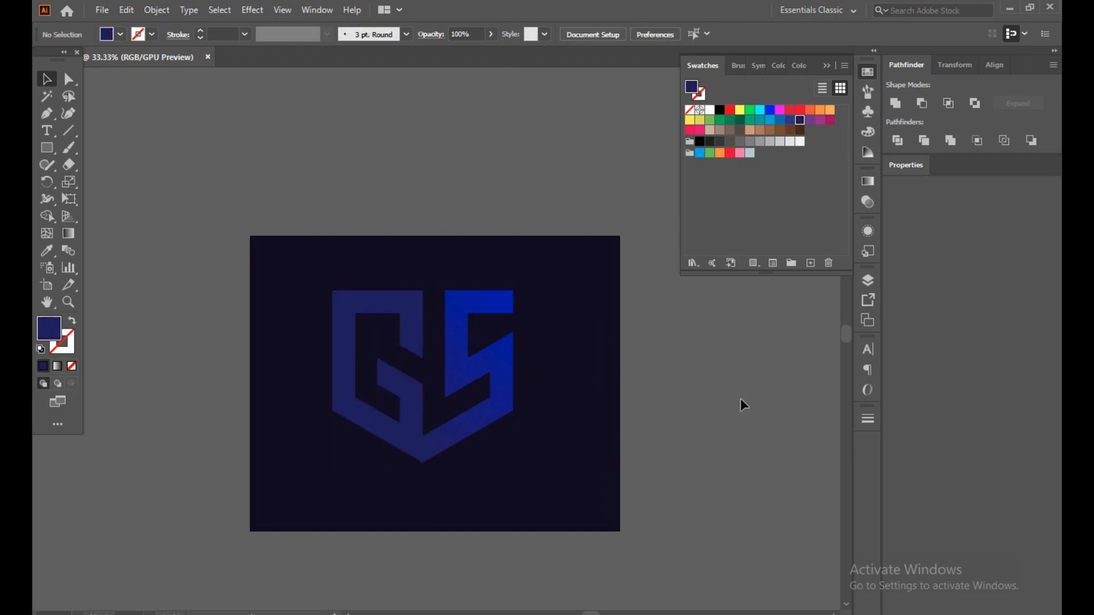
Step: Fill the G shape with the cyan swatch and the S shape with the pure blue swatch
{"action": "left_click", "coordinate": [402, 388]}
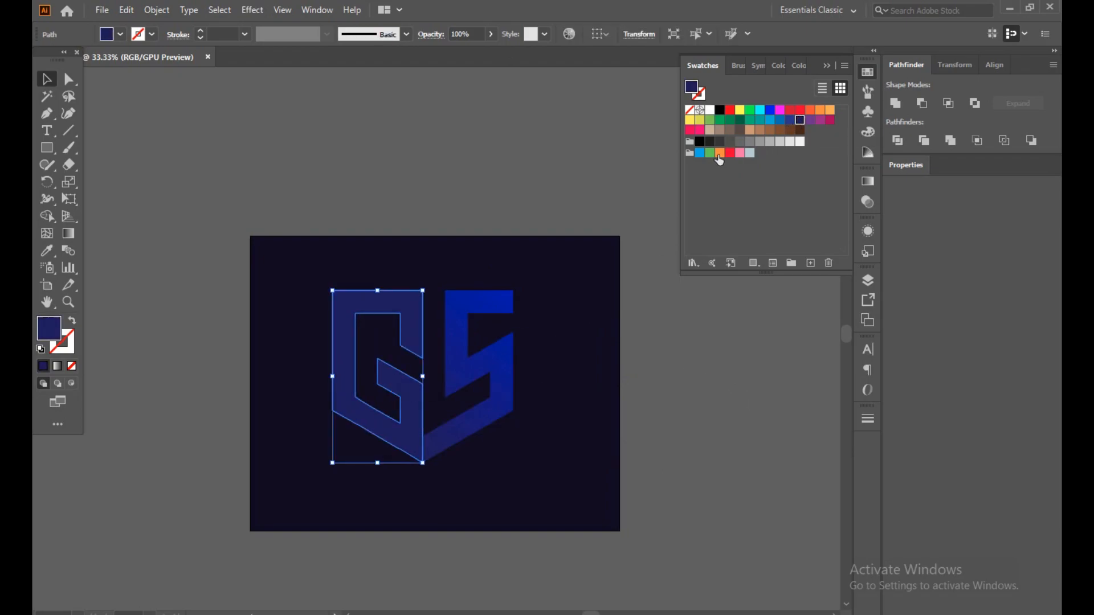
{"action": "left_click", "coordinate": [763, 113]}
{"action": "left_click", "coordinate": [493, 387]}
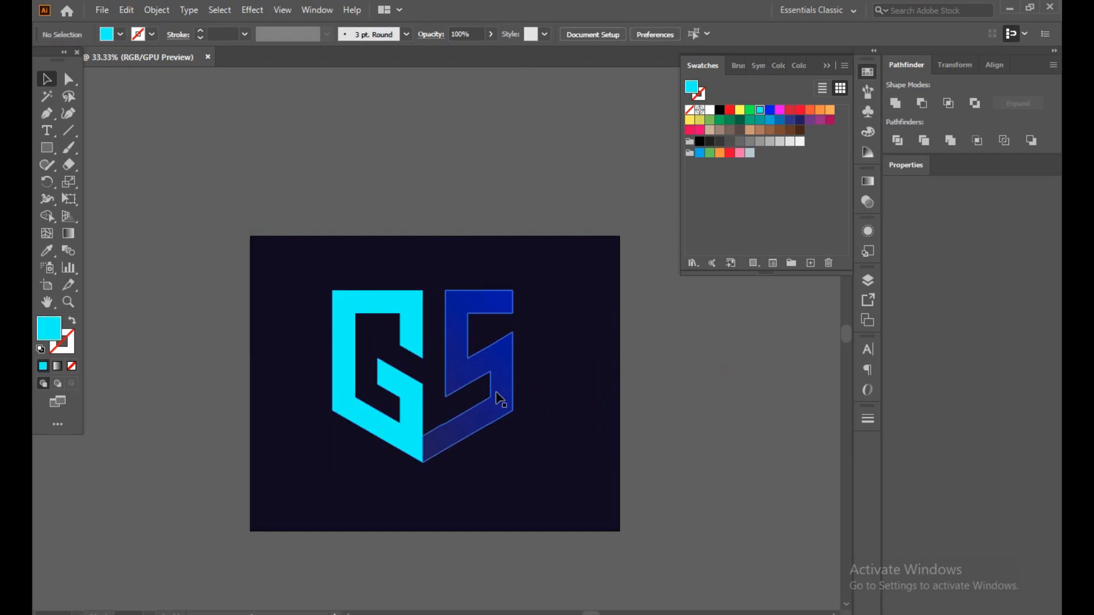
{"action": "left_click", "coordinate": [769, 110]}
{"action": "left_click", "coordinate": [722, 379]}
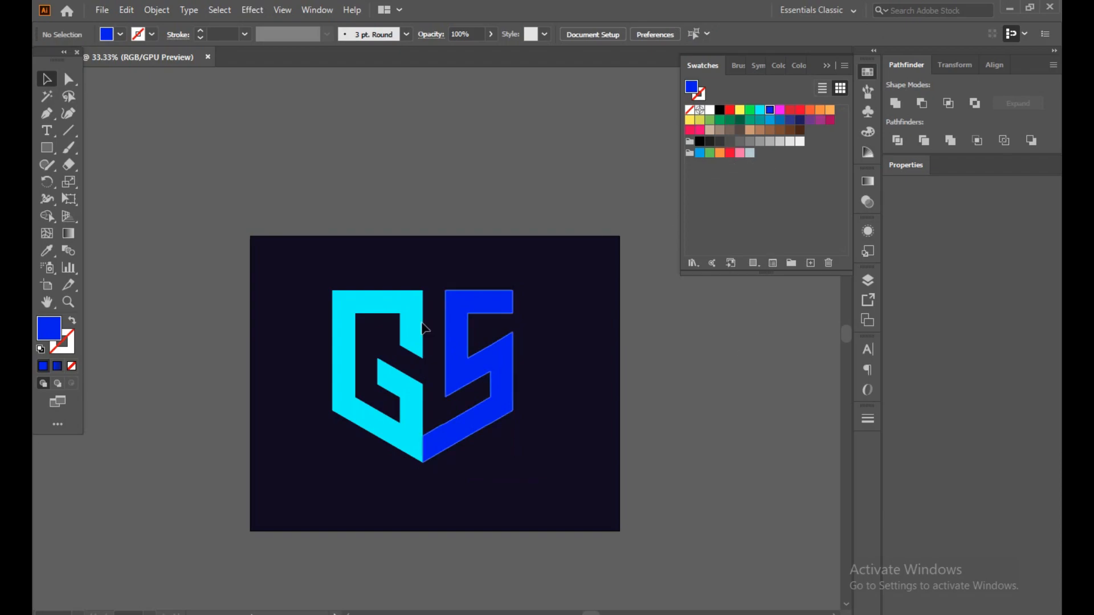
Step: Change the S shape's fill to a slightly darker, less violet medium blue with the Color Picker
{"action": "double_click", "coordinate": [50, 328]}
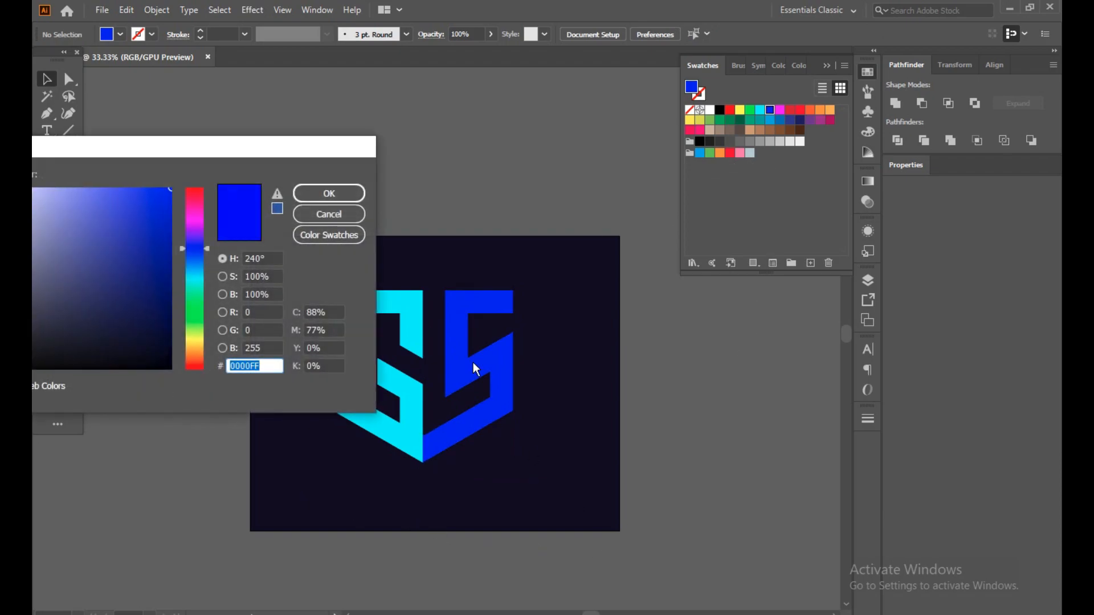
{"action": "left_click", "coordinate": [329, 193]}
{"action": "left_click", "coordinate": [511, 377]}
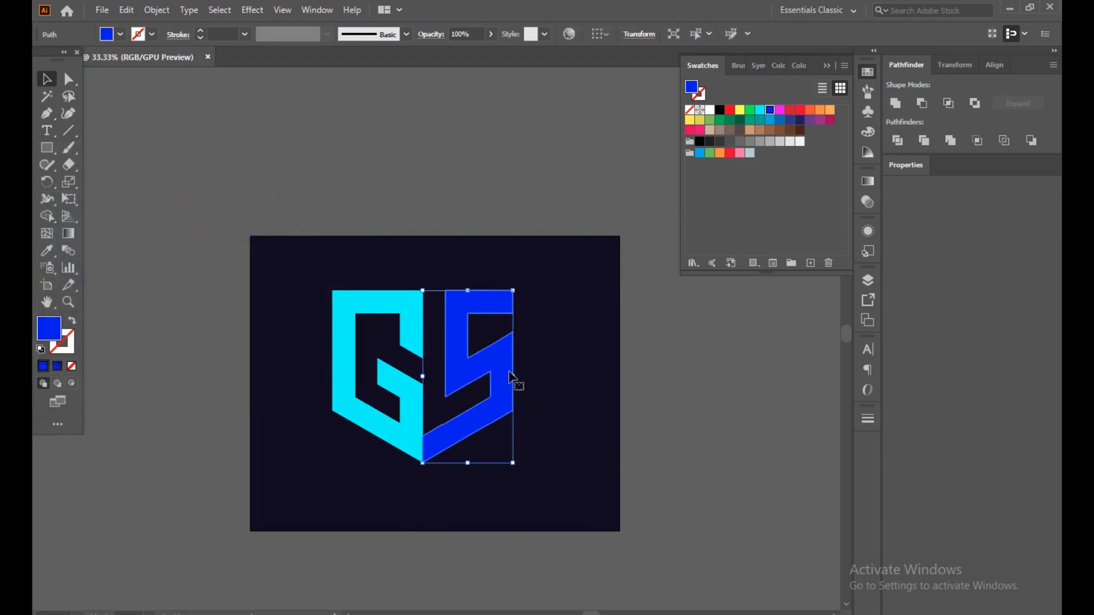
{"action": "double_click", "coordinate": [53, 340]}
{"action": "mouse_move", "coordinate": [169, 191]}
{"action": "left_mouse_down"}
{"action": "mouse_move", "coordinate": [137, 195]}
{"action": "mouse_move", "coordinate": [146, 184]}
{"action": "mouse_move", "coordinate": [144, 234]}
{"action": "mouse_move", "coordinate": [122, 194]}
{"action": "mouse_move", "coordinate": [117, 215]}
{"action": "mouse_move", "coordinate": [197, 259]}
{"action": "left_mouse_up"}
{"action": "left_click", "coordinate": [199, 256]}
{"action": "mouse_move", "coordinate": [150, 230]}
{"action": "left_mouse_down"}
{"action": "mouse_move", "coordinate": [145, 206]}
{"action": "mouse_move", "coordinate": [159, 221]}
{"action": "left_mouse_up"}
{"action": "left_click", "coordinate": [330, 193]}
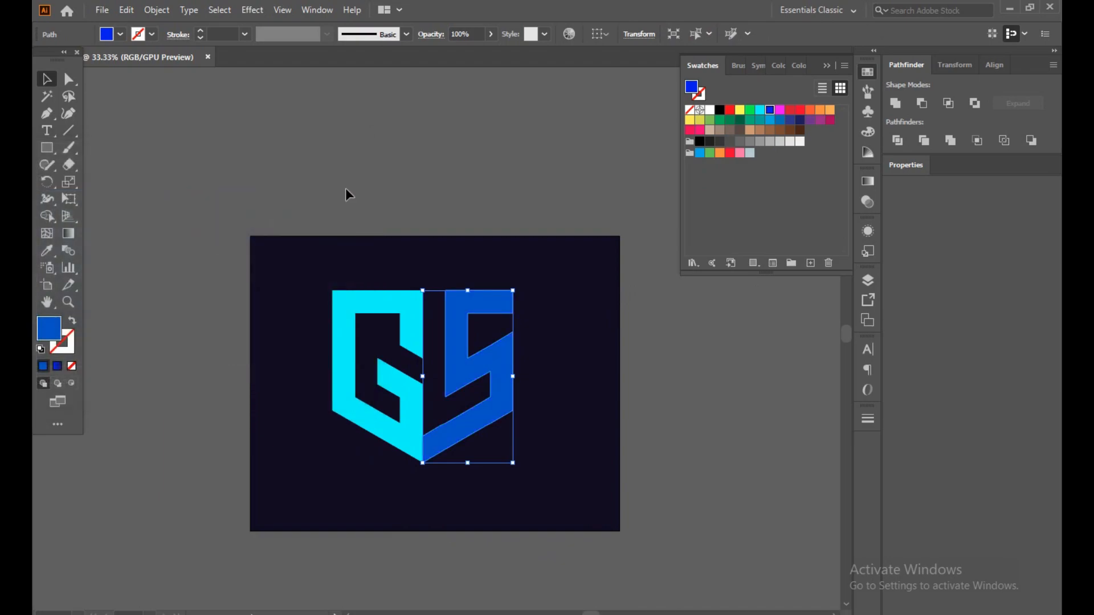
Step: Brighten the S shape's fill to the vivid blue 0061FC
{"action": "left_click", "coordinate": [465, 166]}
{"action": "left_click", "coordinate": [495, 359]}
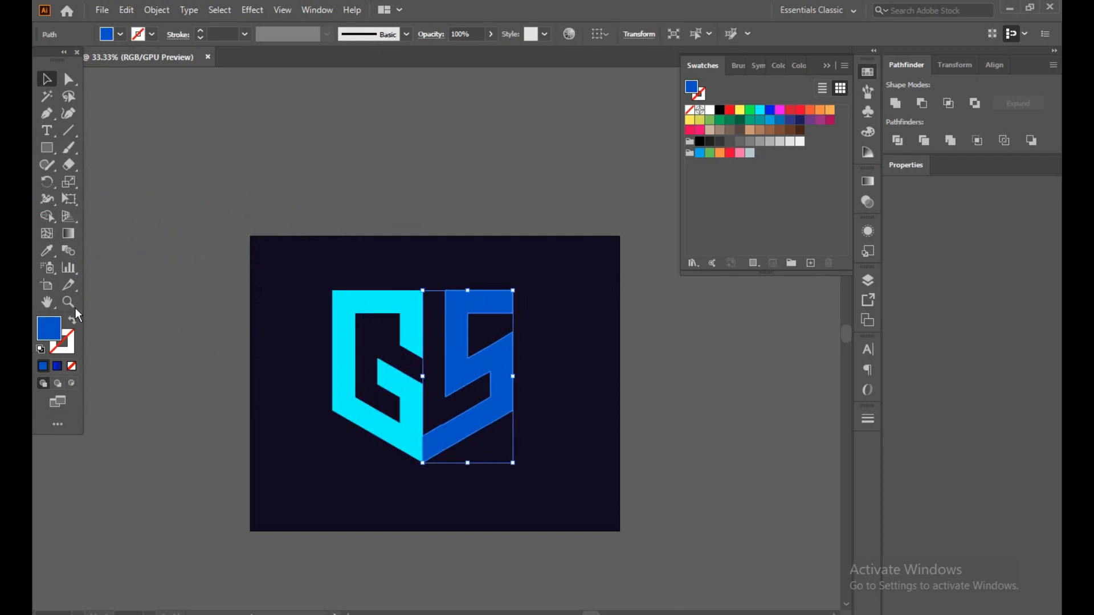
{"action": "double_click", "coordinate": [43, 332]}
{"action": "mouse_move", "coordinate": [171, 205]}
{"action": "left_mouse_down"}
{"action": "mouse_move", "coordinate": [152, 183]}
{"action": "mouse_move", "coordinate": [177, 195]}
{"action": "left_mouse_up"}
{"action": "left_click", "coordinate": [347, 192]}
{"action": "left_click", "coordinate": [398, 196]}
Step: Change the G shape's fill to a darker, muted teal with the Color Picker
{"action": "left_click", "coordinate": [405, 403]}
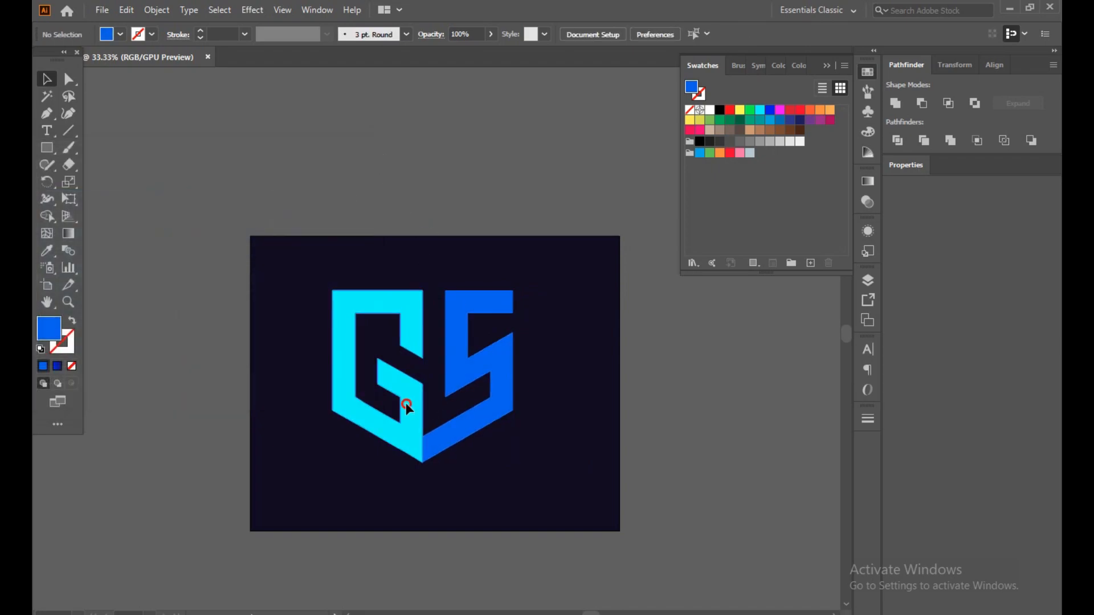
{"action": "double_click", "coordinate": [53, 326]}
{"action": "mouse_move", "coordinate": [171, 199]}
{"action": "left_mouse_down"}
{"action": "mouse_move", "coordinate": [121, 200]}
{"action": "mouse_move", "coordinate": [123, 228]}
{"action": "mouse_move", "coordinate": [135, 236]}
{"action": "mouse_move", "coordinate": [129, 227]}
{"action": "mouse_move", "coordinate": [156, 224]}
{"action": "left_mouse_up"}
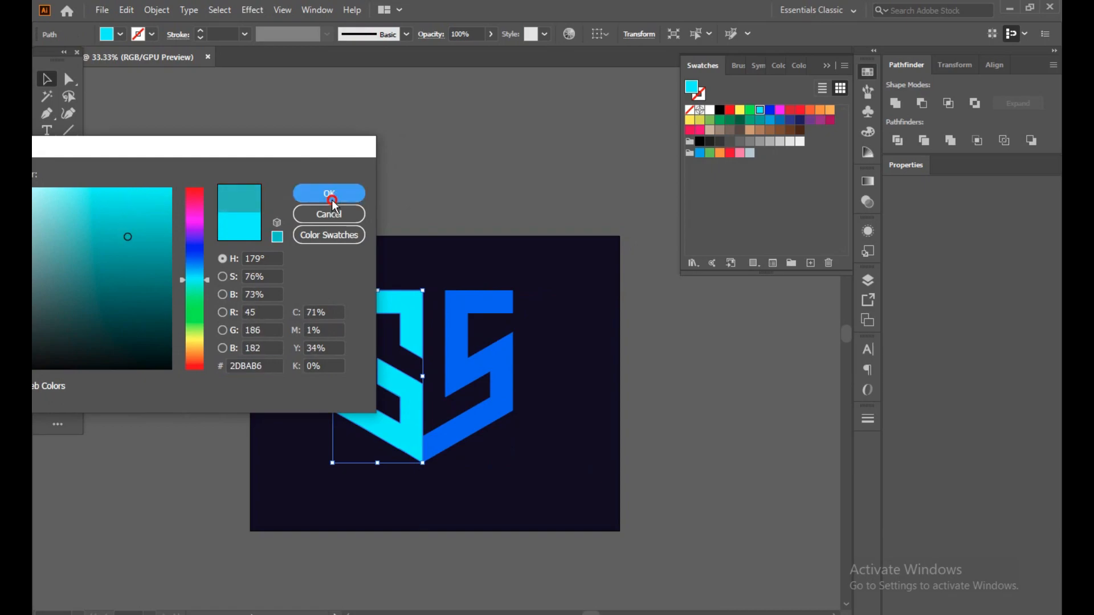
{"action": "left_click", "coordinate": [330, 195]}
{"action": "left_click", "coordinate": [510, 179]}
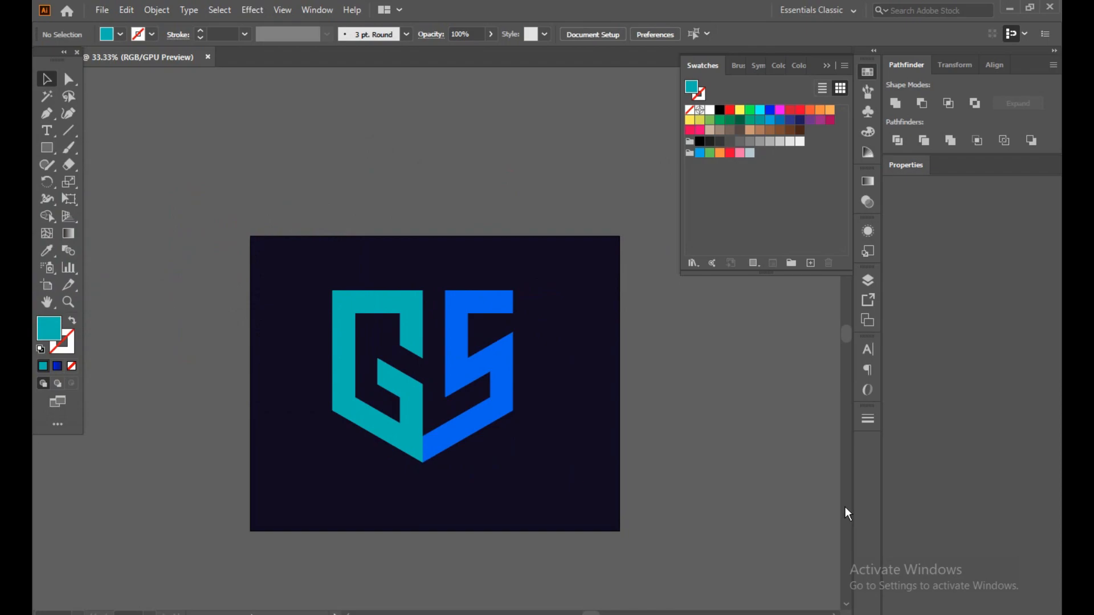
Step: Move the G and S shapes together slightly up and to the right on the dark background
{"action": "left_click_drag", "start_coordinate": [286, 304], "coordinate": [489, 472]}
{"action": "mouse_move", "coordinate": [458, 430]}
{"action": "left_mouse_down"}
{"action": "mouse_move", "coordinate": [471, 420]}
{"action": "mouse_move", "coordinate": [460, 418]}
{"action": "left_mouse_up"}
{"action": "left_click", "coordinate": [770, 420]}
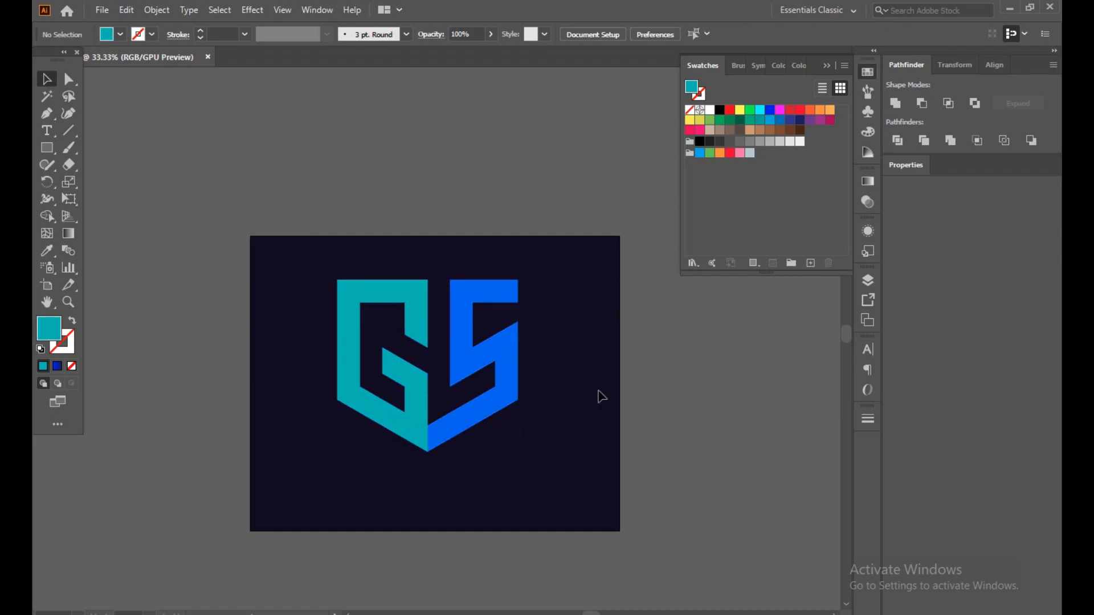
Step: Try moving the S shape on its own down and slightly left of its place beside the G, and undo each move
{"action": "left_click_drag", "start_coordinate": [512, 383], "coordinate": [501, 406]}
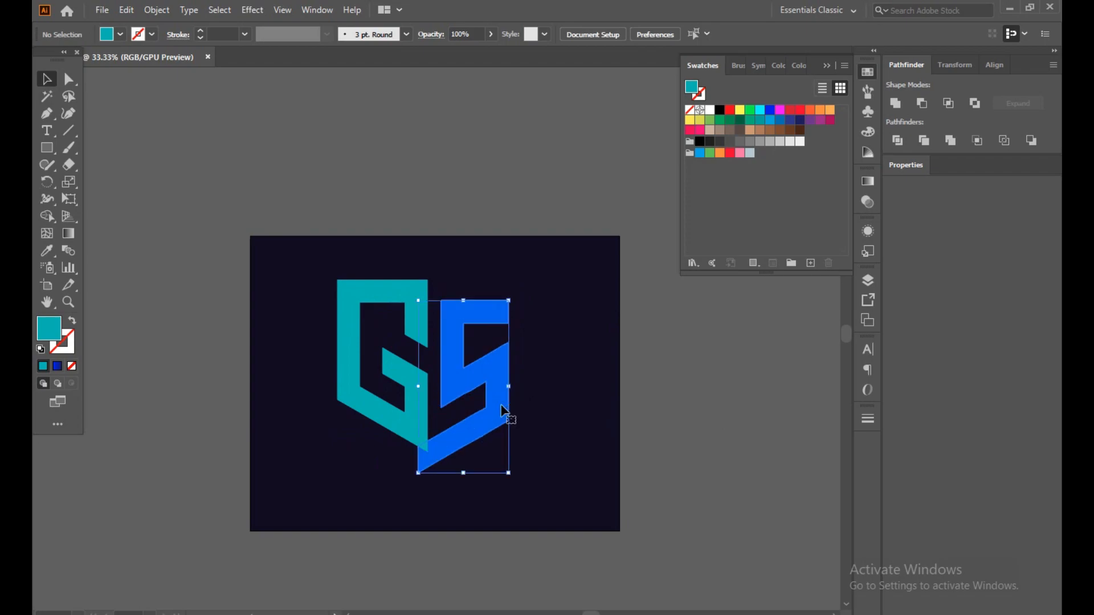
{"action": "key", "text": "ctrl+z"}
{"action": "left_click_drag", "start_coordinate": [304, 296], "coordinate": [405, 382]}
{"action": "left_click_drag", "start_coordinate": [462, 428], "coordinate": [456, 446]}
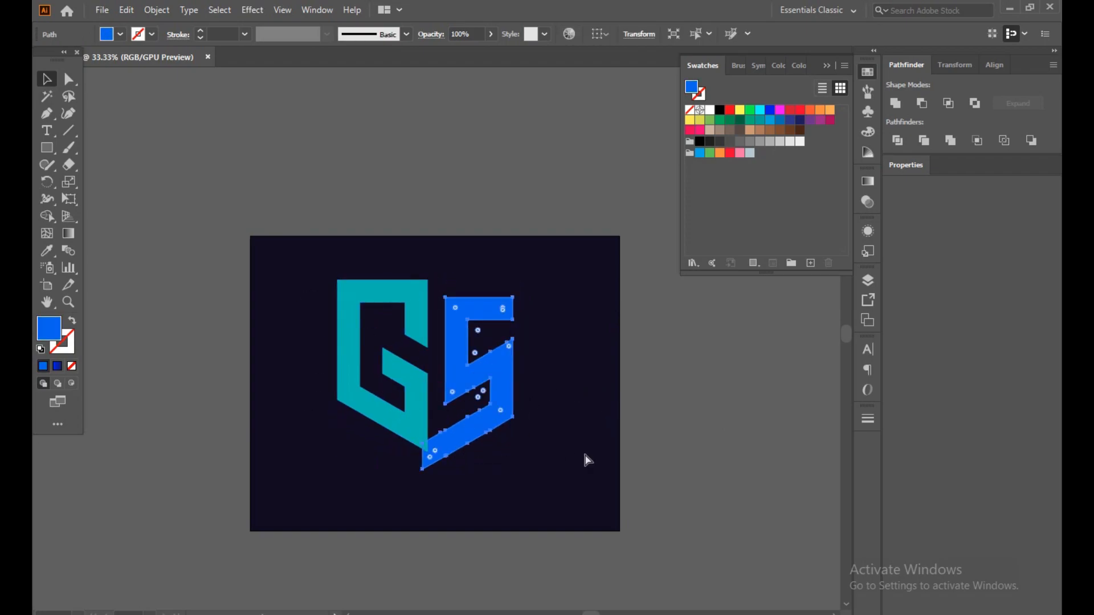
{"action": "key", "text": "ctrl+z"}
Step: Move the G and S shapes together down to the centre of the dark background
{"action": "left_click", "coordinate": [628, 433]}
{"action": "left_click_drag", "start_coordinate": [333, 297], "coordinate": [509, 453]}
{"action": "left_click", "coordinate": [712, 435]}
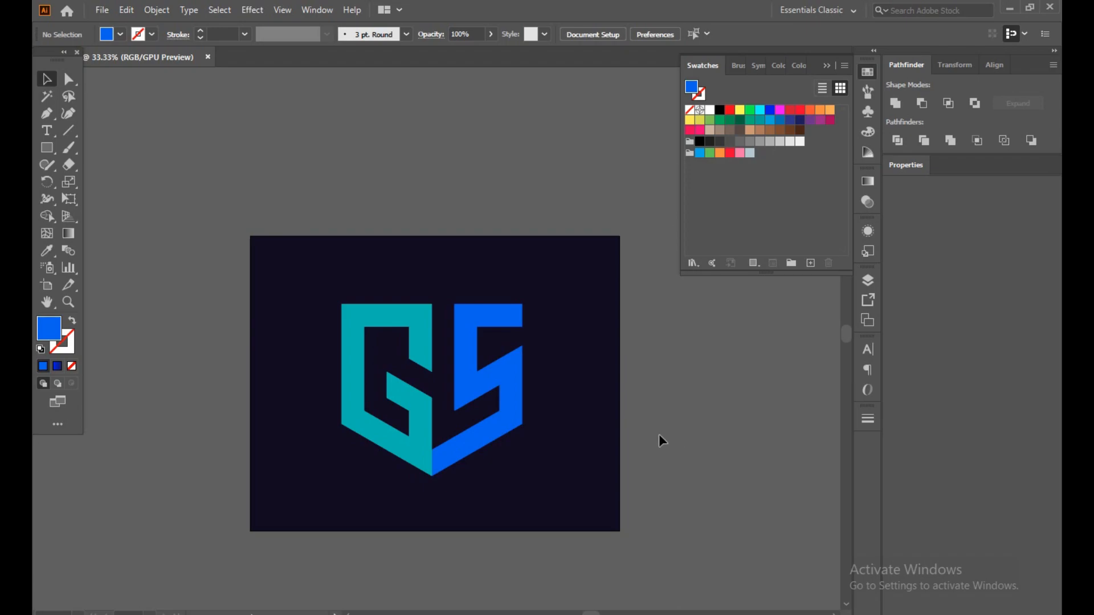
Step: Change the G shape's fill to a bright cyan with the Color Picker
{"action": "left_click", "coordinate": [341, 387]}
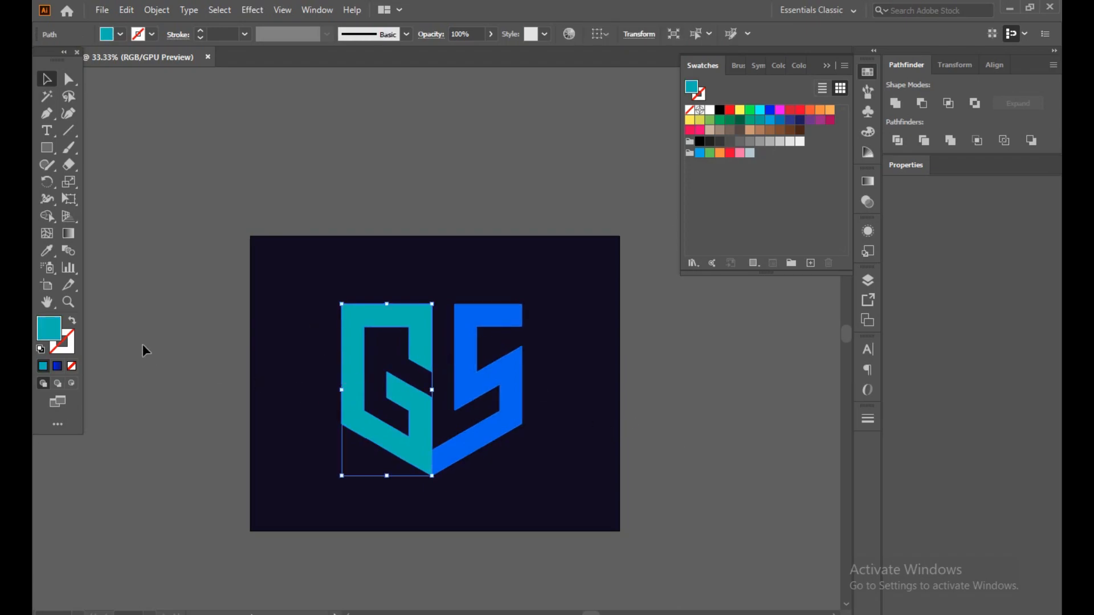
{"action": "double_click", "coordinate": [49, 329]}
{"action": "left_click_drag", "start_coordinate": [139, 294], "coordinate": [126, 186]}
{"action": "left_click", "coordinate": [328, 192]}
{"action": "left_click", "coordinate": [498, 204]}
Step: Change the S shape's fill to a muted medium purple with the Color Picker
{"action": "left_click", "coordinate": [517, 419]}
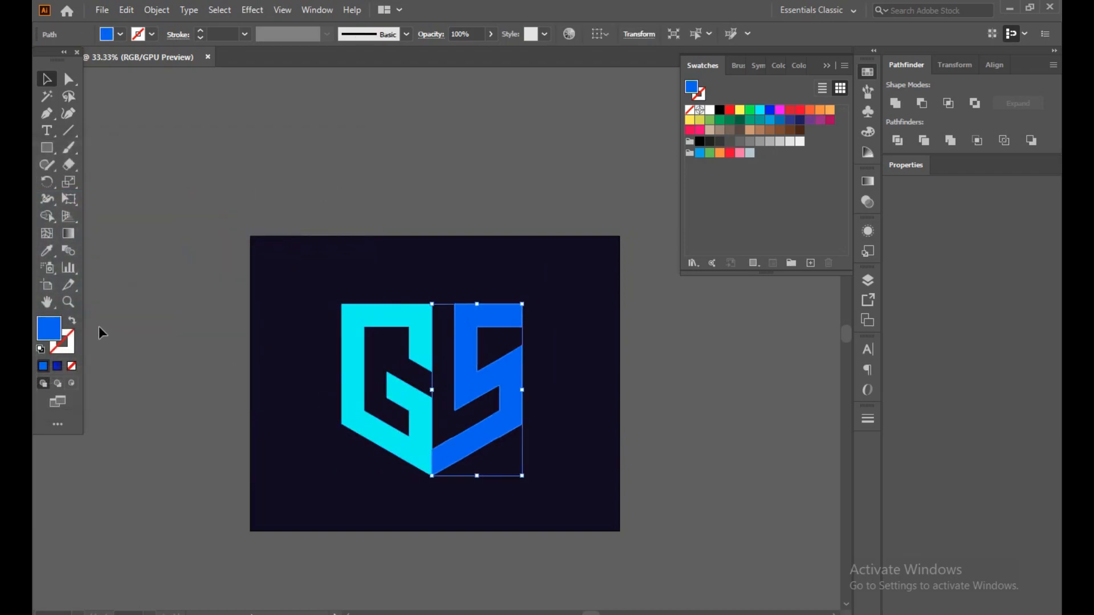
{"action": "double_click", "coordinate": [46, 332]}
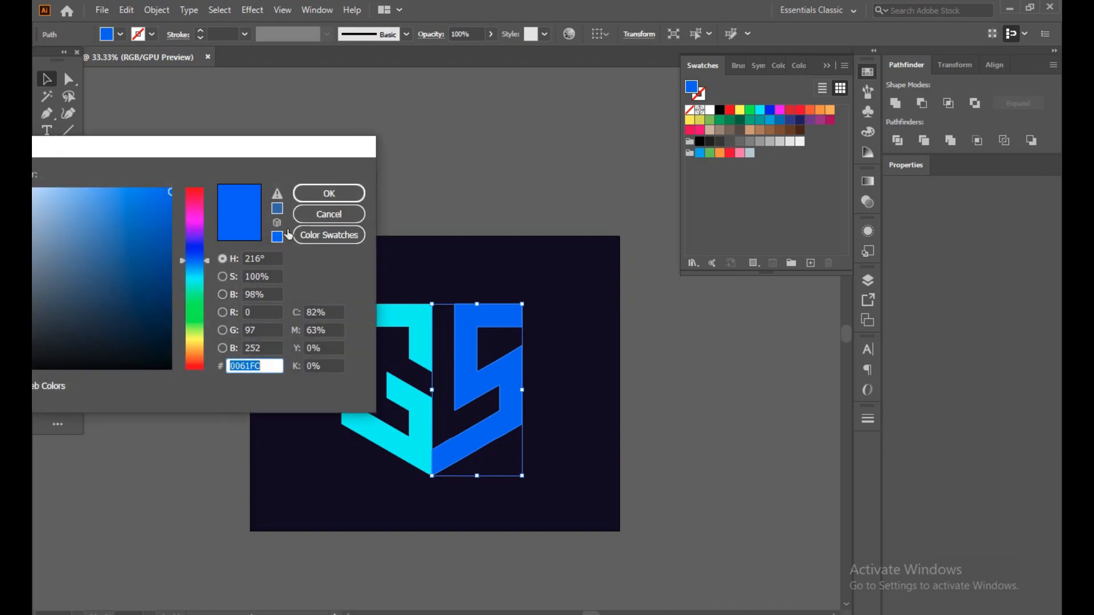
{"action": "left_click_drag", "start_coordinate": [197, 271], "coordinate": [200, 236]}
{"action": "mouse_move", "coordinate": [165, 202]}
{"action": "left_mouse_down"}
{"action": "mouse_move", "coordinate": [152, 207]}
{"action": "mouse_move", "coordinate": [124, 295]}
{"action": "mouse_move", "coordinate": [124, 249]}
{"action": "mouse_move", "coordinate": [110, 244]}
{"action": "left_mouse_up"}
{"action": "left_click", "coordinate": [329, 193]}
{"action": "left_click", "coordinate": [346, 148]}
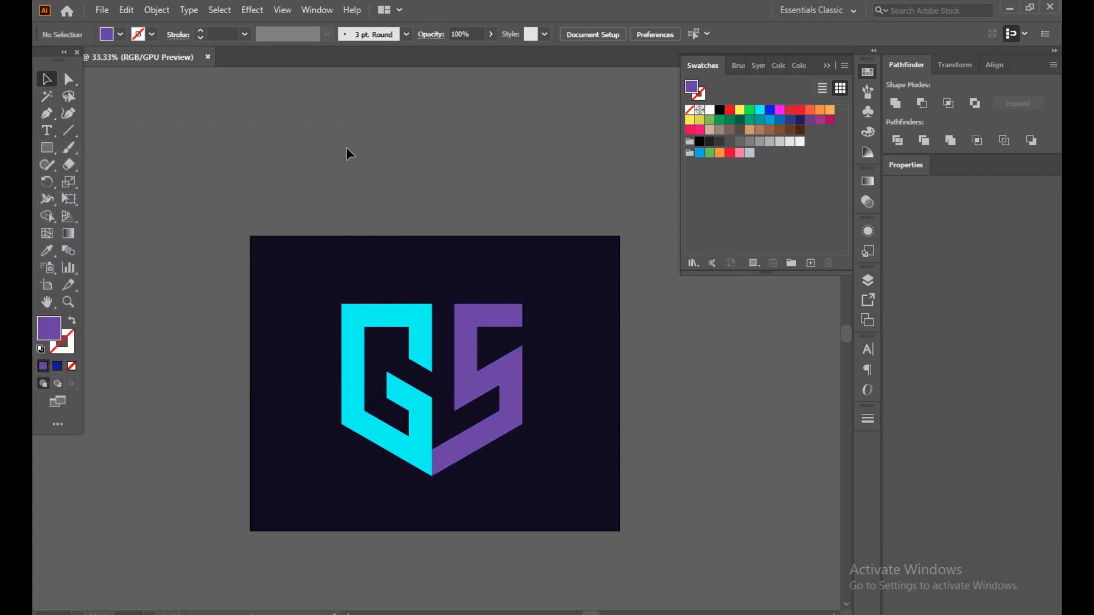
Step: Unlock the background rectangle and fill it with the dark indigo 1A163A
{"action": "left_click", "coordinate": [156, 10]}
{"action": "left_click", "coordinate": [180, 128]}
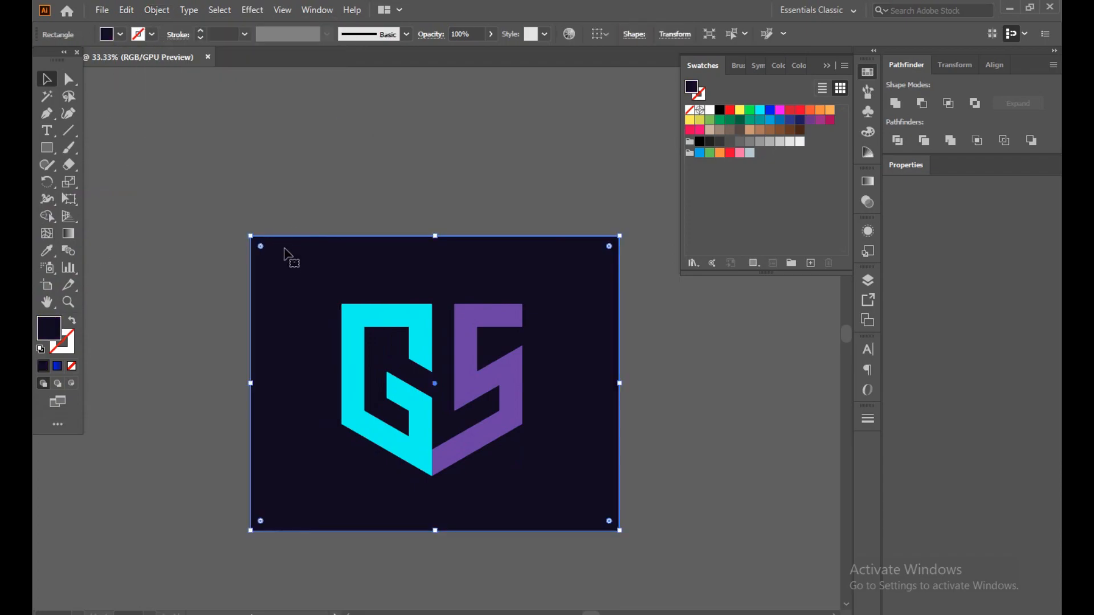
{"action": "double_click", "coordinate": [49, 330]}
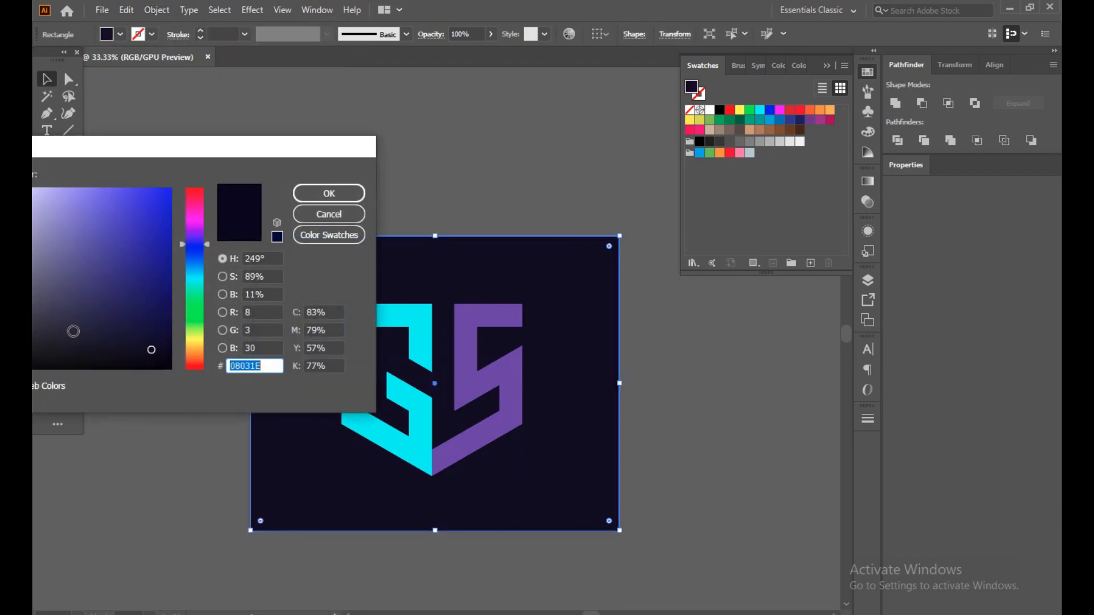
{"action": "left_click_drag", "start_coordinate": [151, 351], "coordinate": [103, 328]}
{"action": "left_click", "coordinate": [307, 195]}
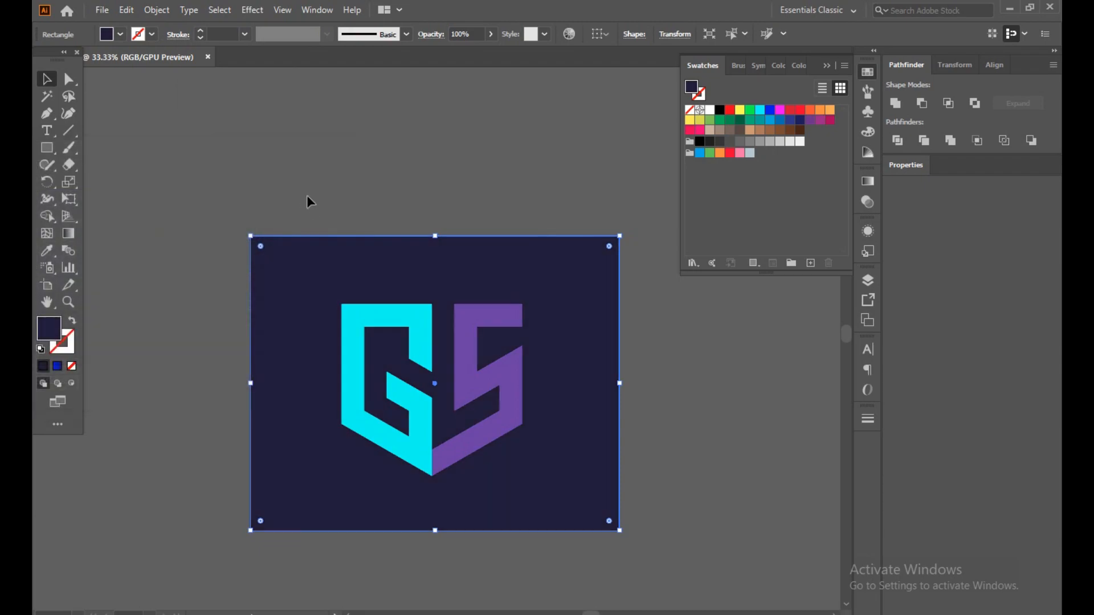
{"action": "left_click", "coordinate": [144, 215]}
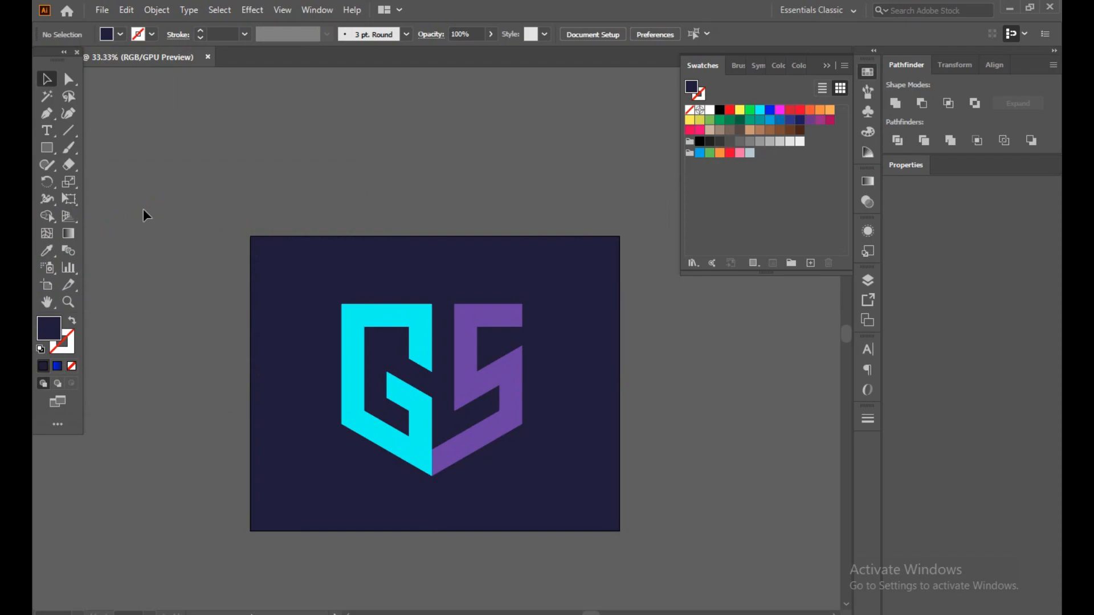
Step: Try changing the current fill to a darker navy with nothing selected
{"action": "double_click", "coordinate": [48, 330]}
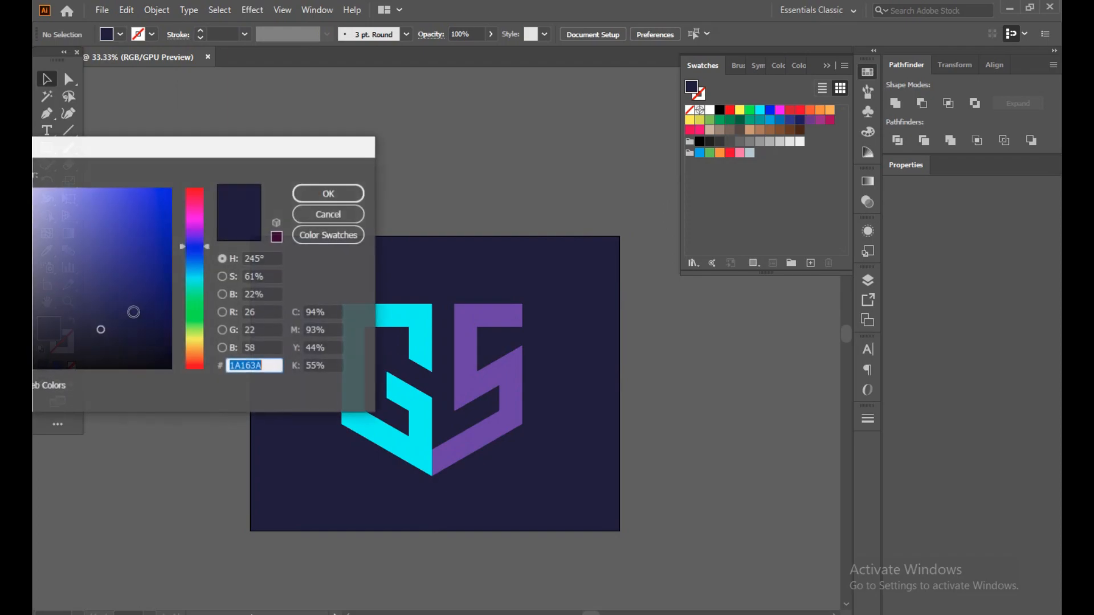
{"action": "left_click_drag", "start_coordinate": [193, 333], "coordinate": [207, 373]}
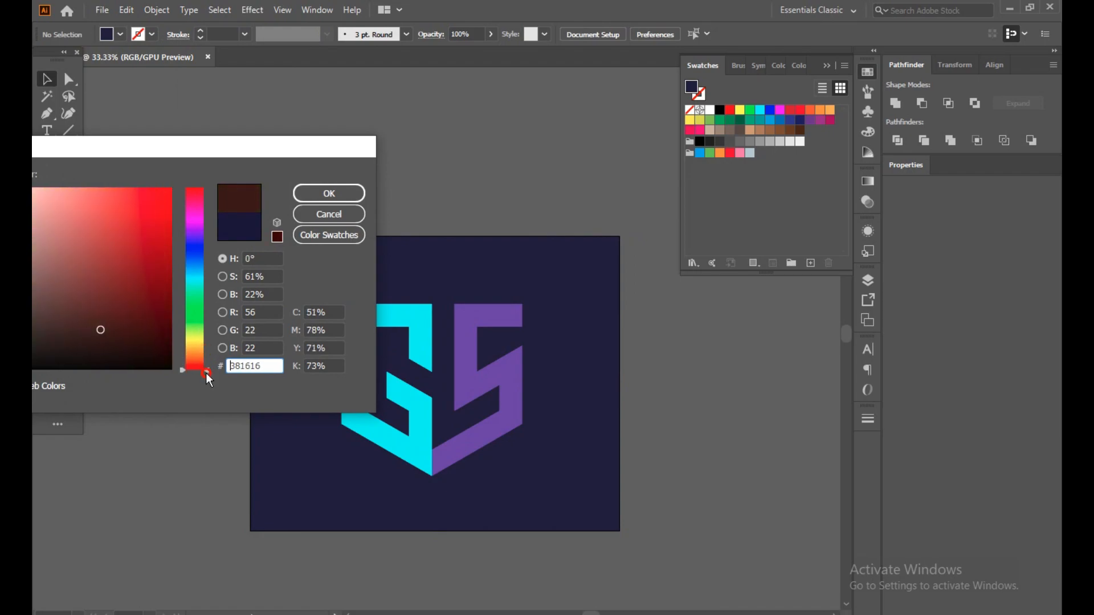
{"action": "left_click", "coordinate": [123, 332]}
{"action": "mouse_move", "coordinate": [123, 332]}
{"action": "left_mouse_down"}
{"action": "mouse_move", "coordinate": [135, 335]}
{"action": "mouse_move", "coordinate": [206, 277]}
{"action": "mouse_move", "coordinate": [213, 255]}
{"action": "left_mouse_up"}
{"action": "left_click_drag", "start_coordinate": [138, 329], "coordinate": [148, 346]}
{"action": "left_click", "coordinate": [329, 194]}
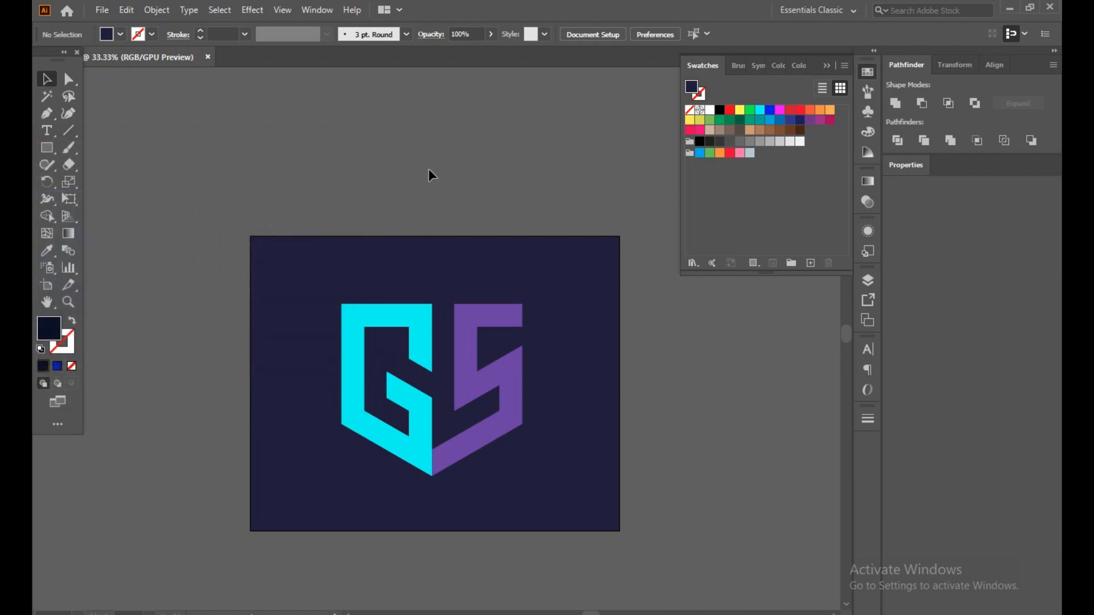
Step: Fill the background rectangle with the near-black navy 020114
{"action": "left_click", "coordinate": [299, 416]}
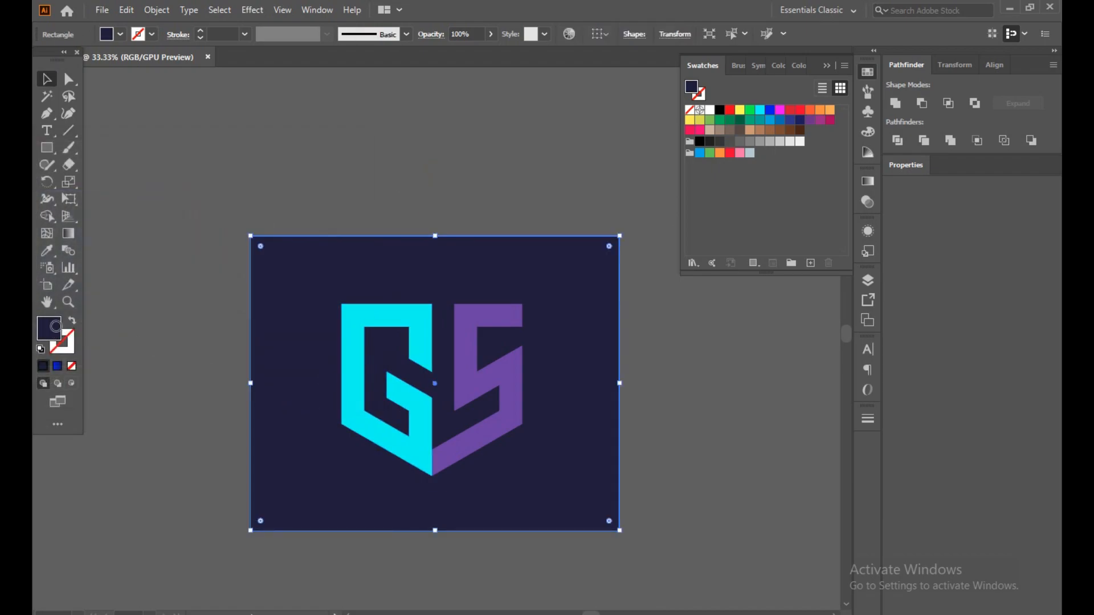
{"action": "double_click", "coordinate": [56, 326]}
{"action": "left_click_drag", "start_coordinate": [100, 324], "coordinate": [159, 355]}
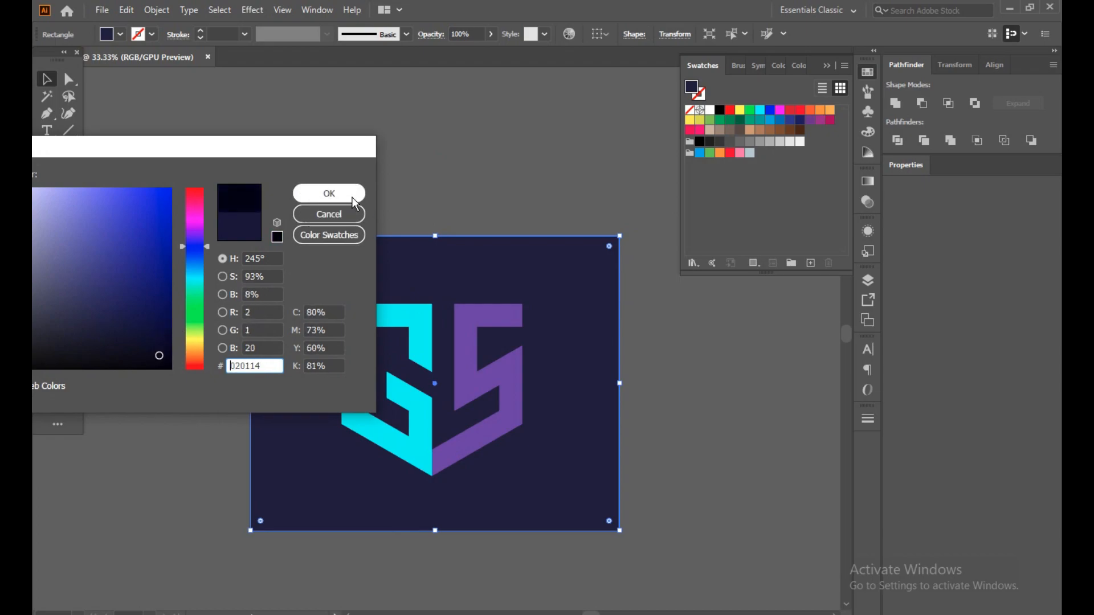
{"action": "left_click", "coordinate": [356, 192]}
{"action": "left_click", "coordinate": [375, 182]}
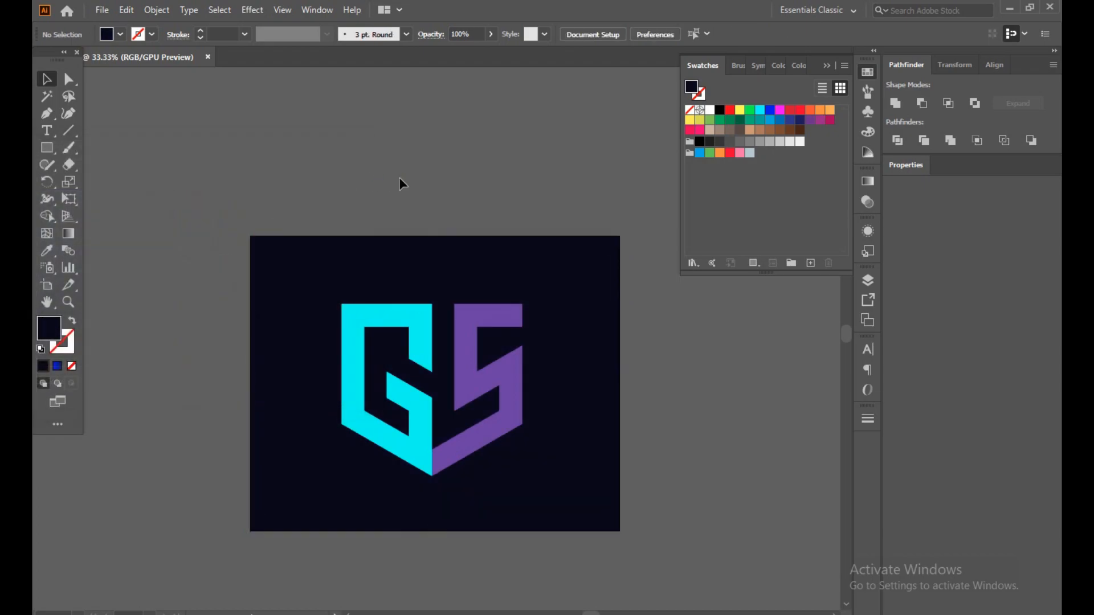